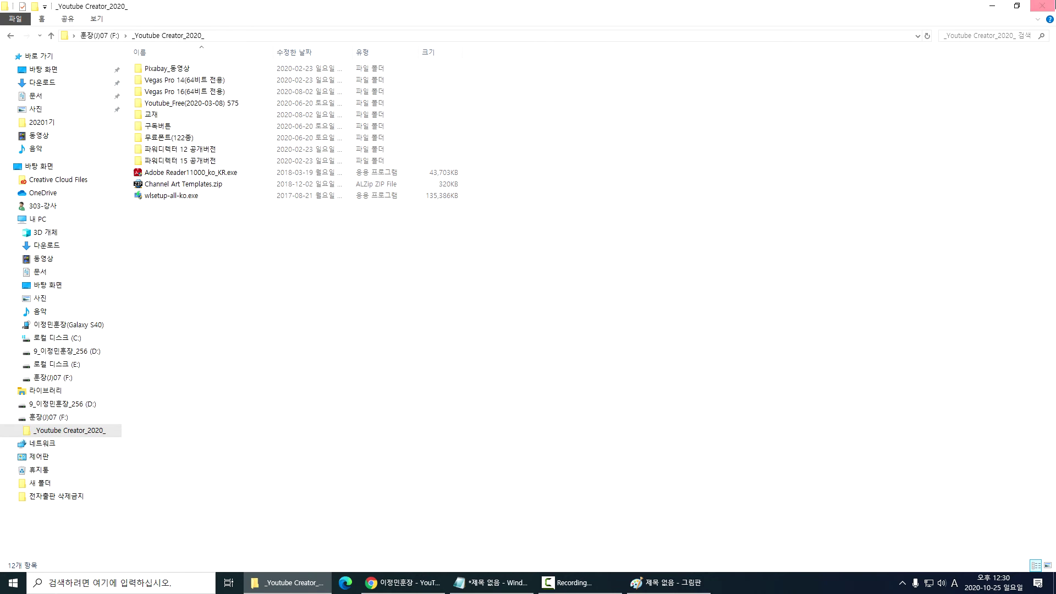
Search Google for 오캠 in a new Chrome tab and open OHSOFT's oCam download page
left_click(1042, 6)
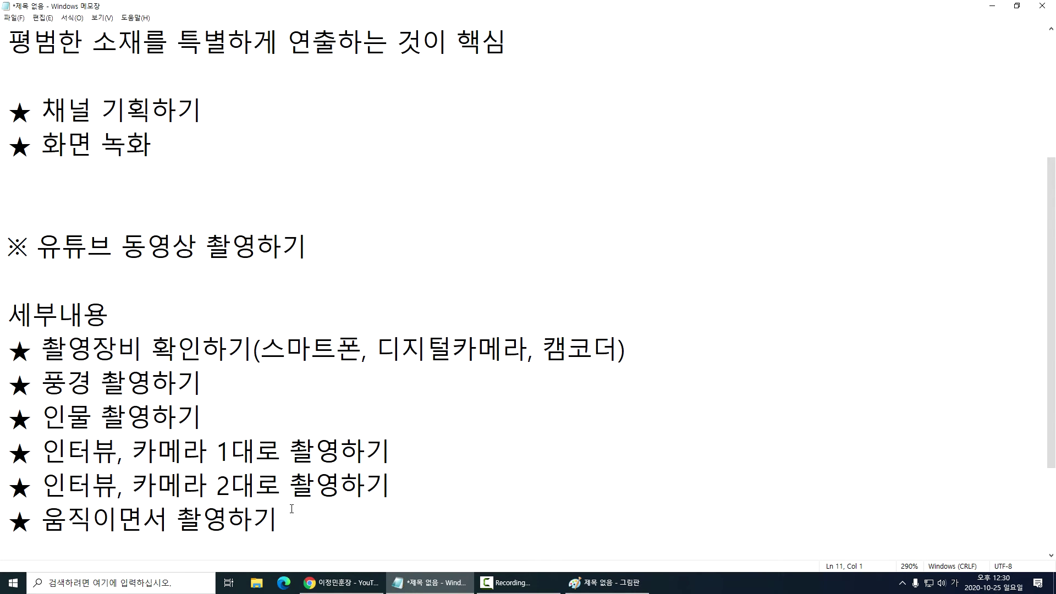
left_click(341, 582)
left_click(275, 9)
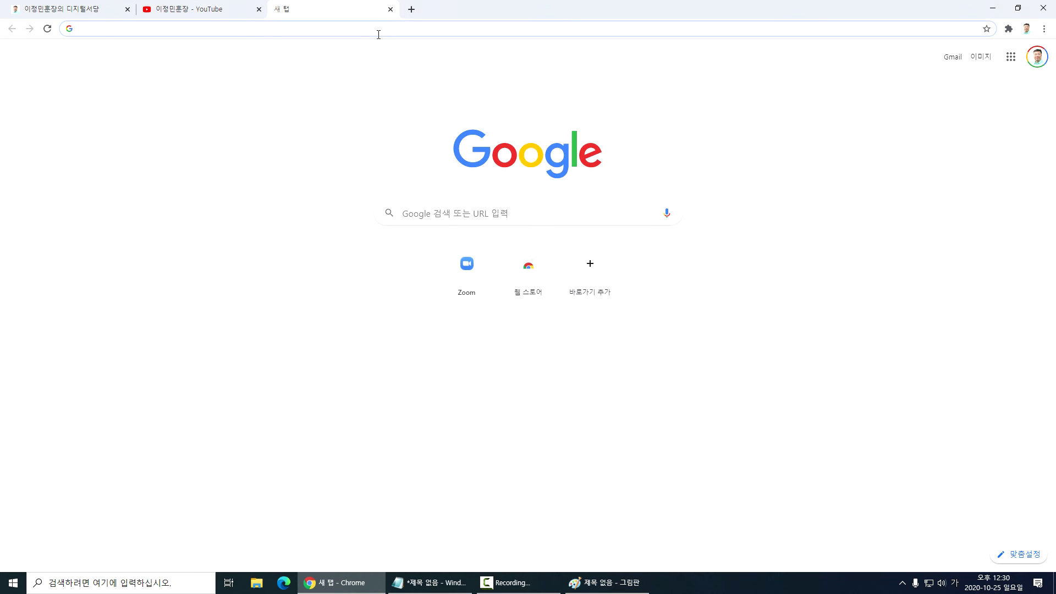
type("오캠")
key("Return")
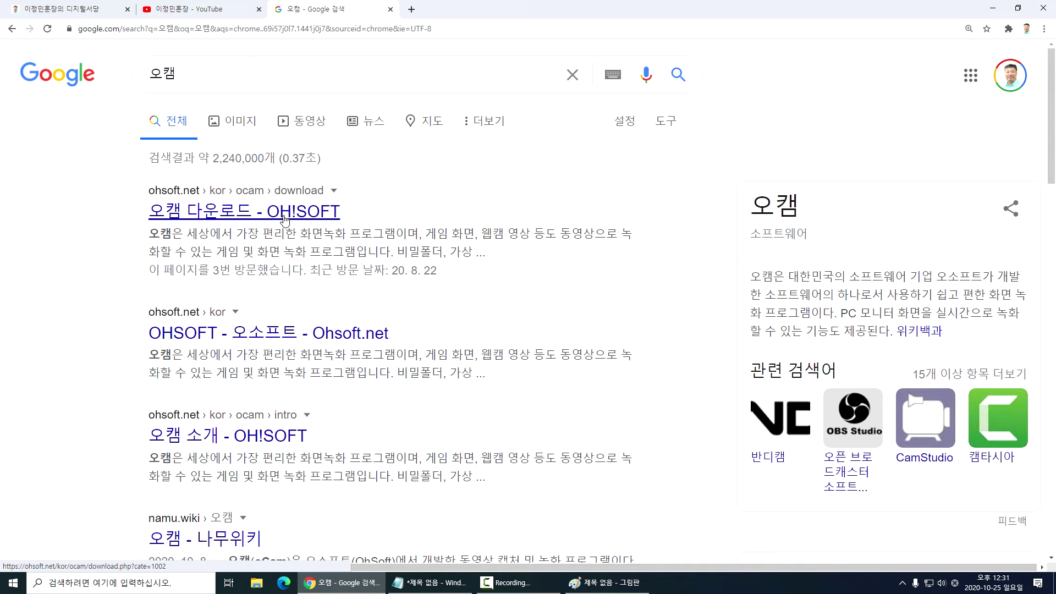
left_click(285, 217)
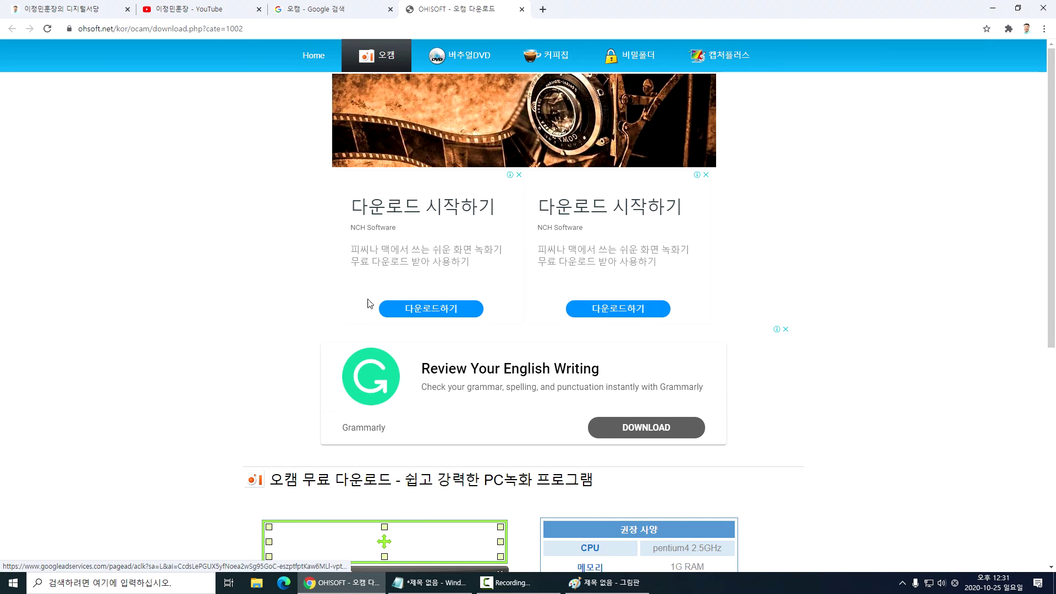
Download the oCam installer oCam_v515.0.exe from the OHSOFT page, bypassing the advertisements
scroll(357, 341, "down", 4)
scroll(359, 338, "up", 4)
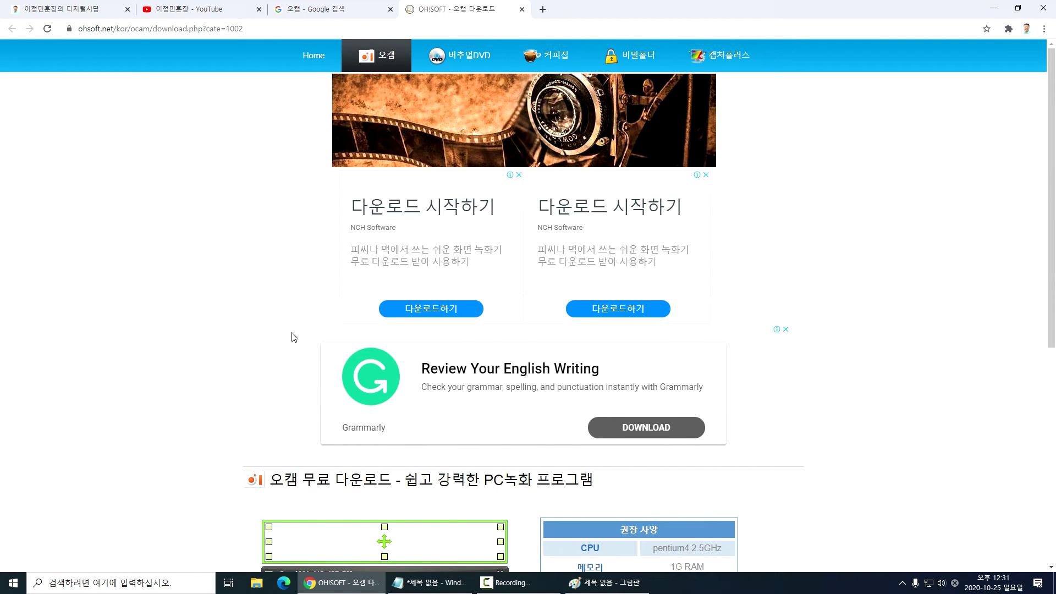
scroll(292, 337, "down", 7)
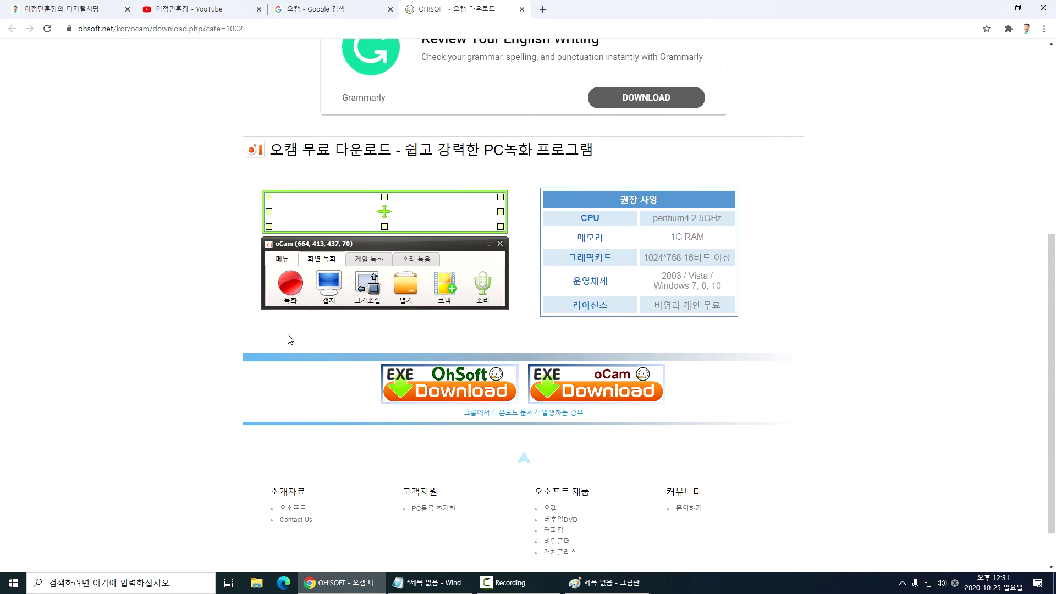
scroll(290, 339, "up", 6)
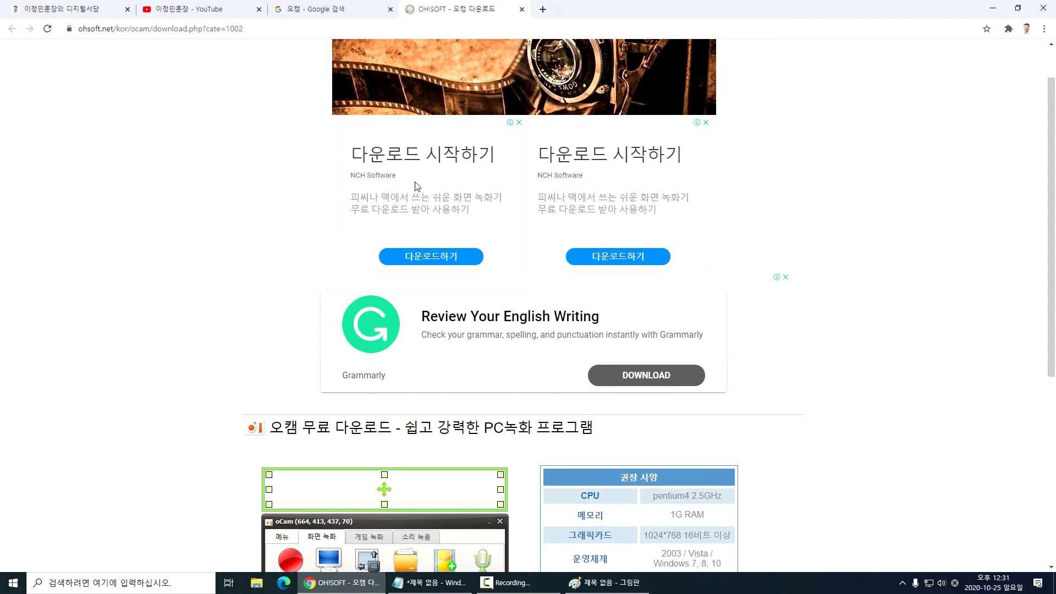
scroll(336, 290, "down", 6)
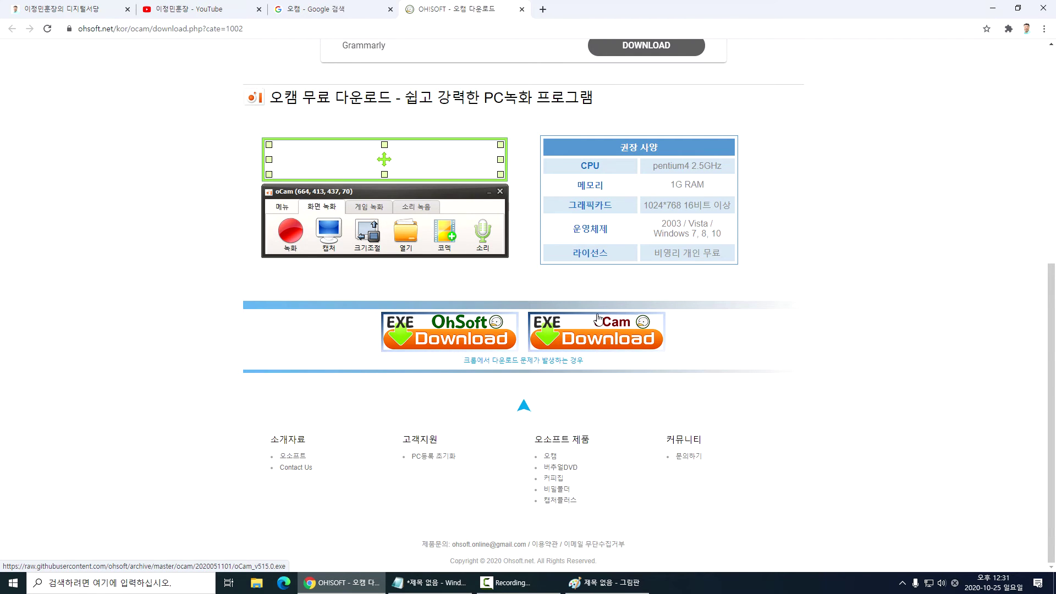
left_click(609, 340)
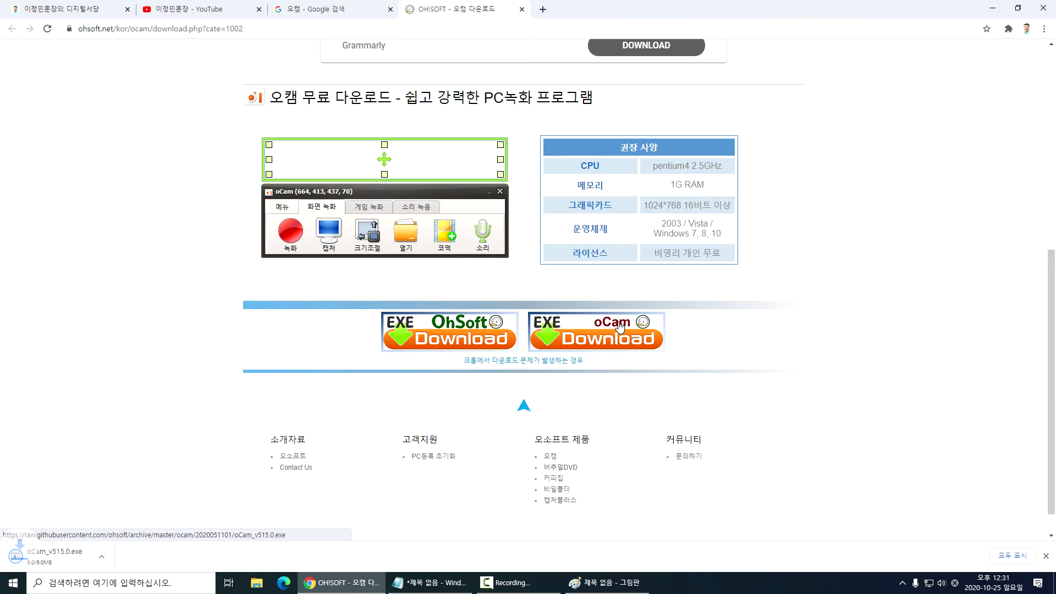
Run the downloaded oCam installer in Korean, accept the license agreement and start the installation
left_click(64, 557)
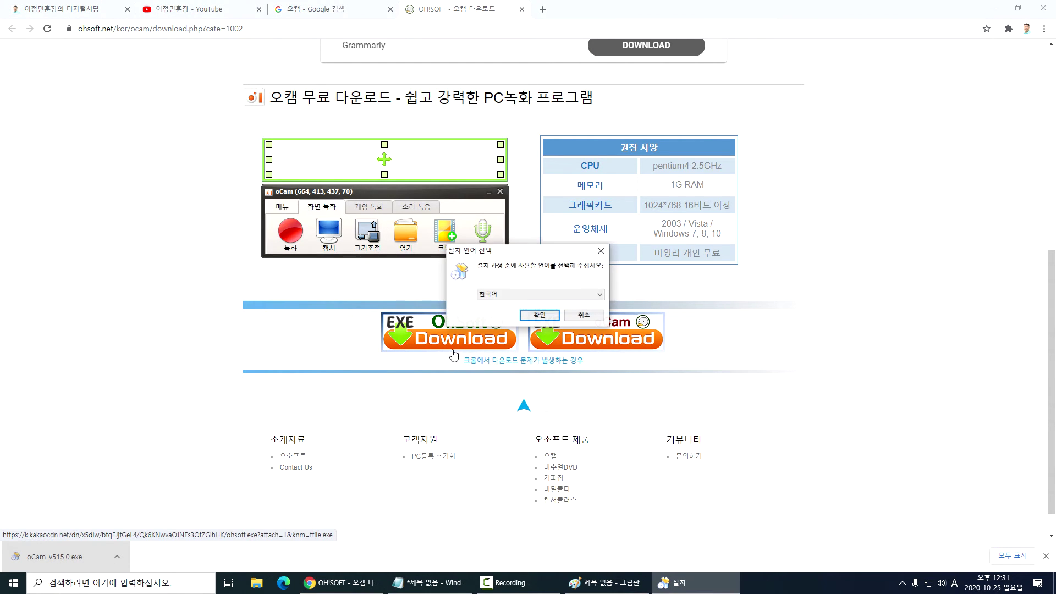
left_click(538, 315)
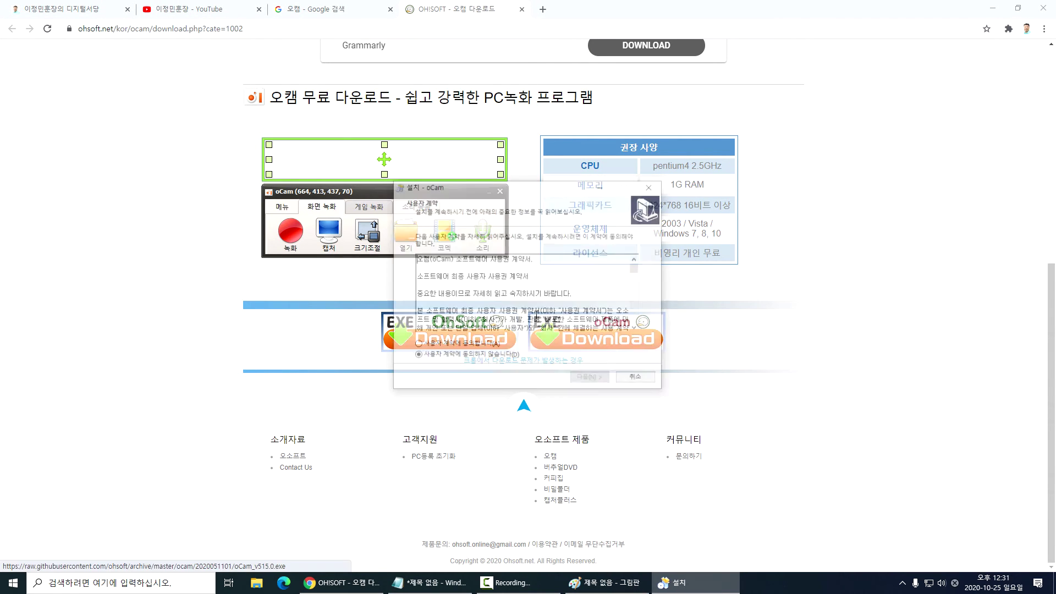
left_click(452, 346)
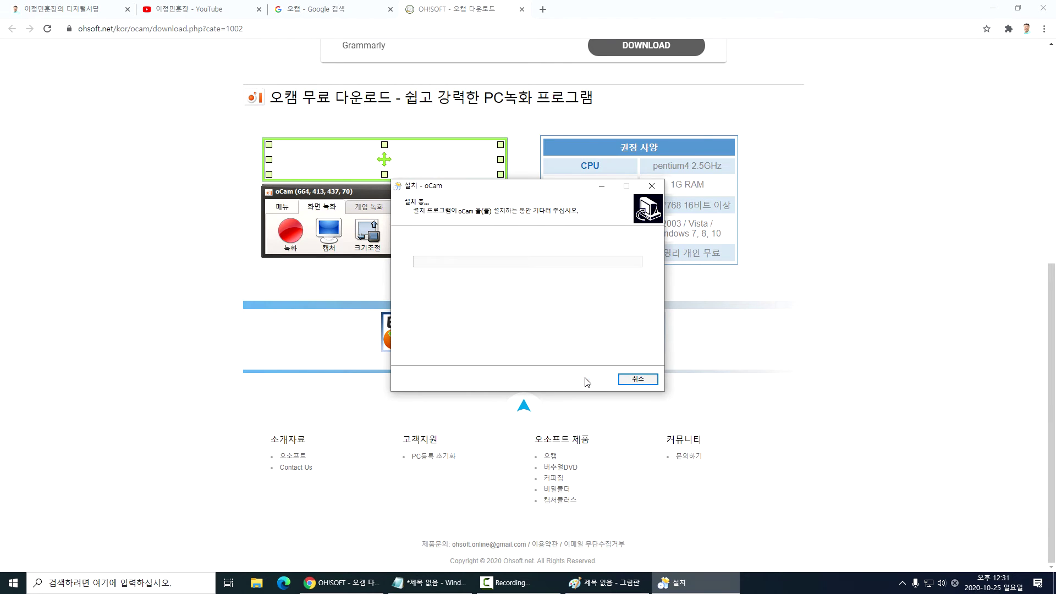
left_click(591, 379)
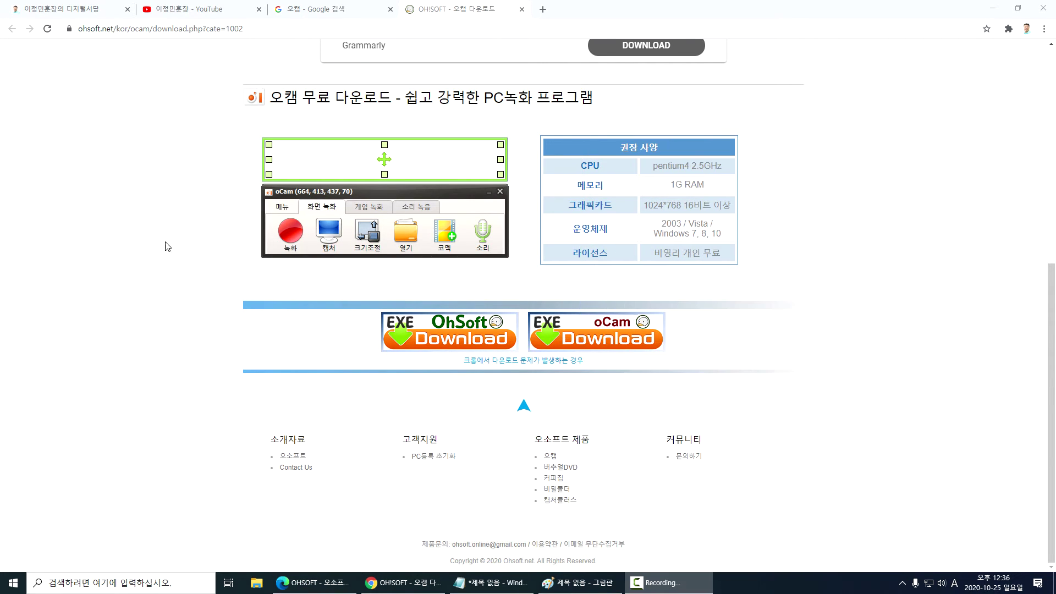
Reopen the oCam download page and review its system requirements and download links
scroll(232, 294, "up", 7)
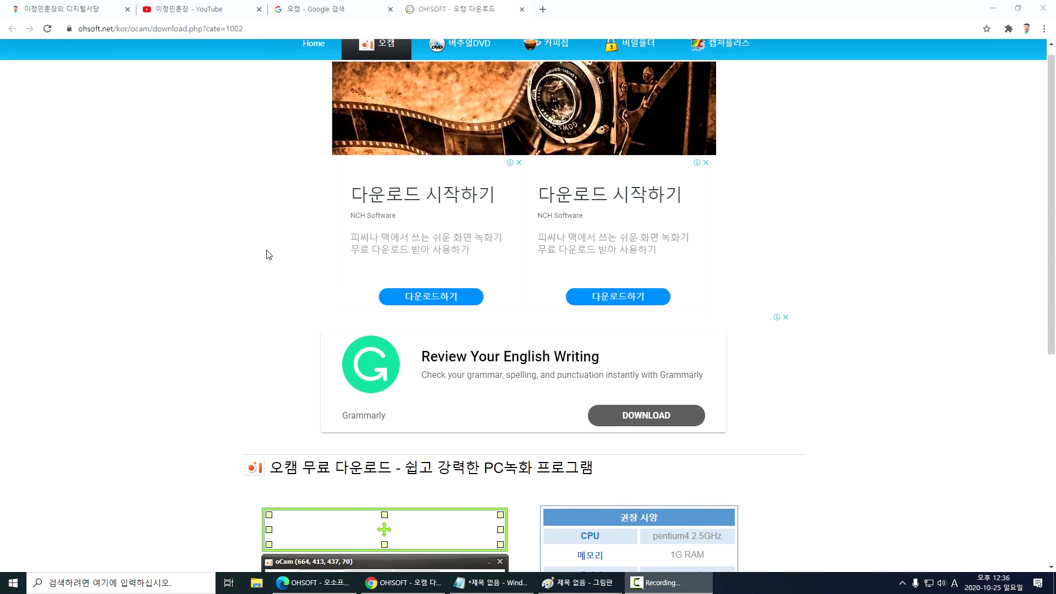
mouse_move(370, 62)
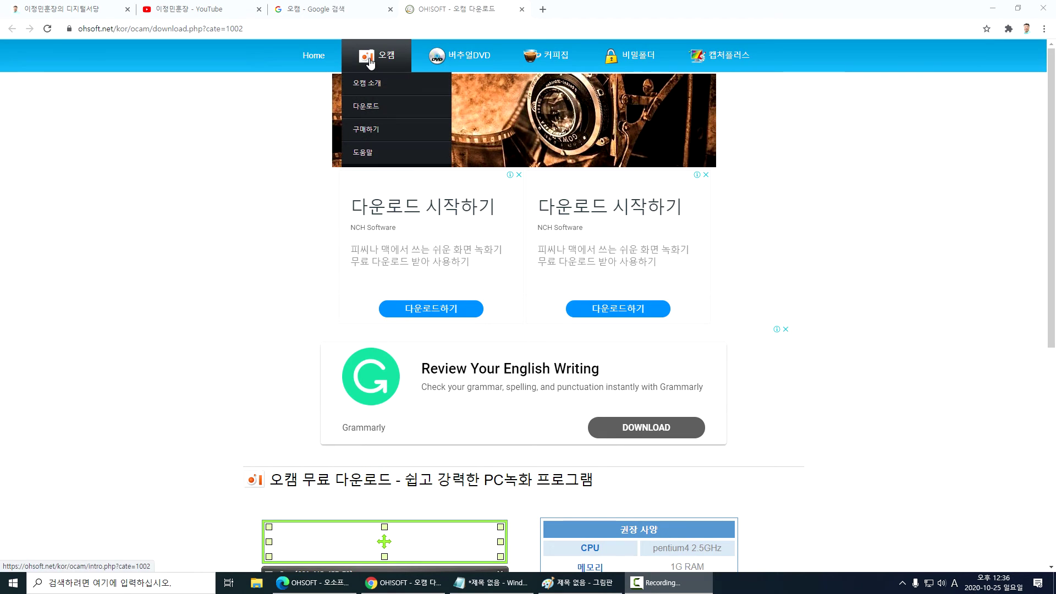
left_click(360, 106)
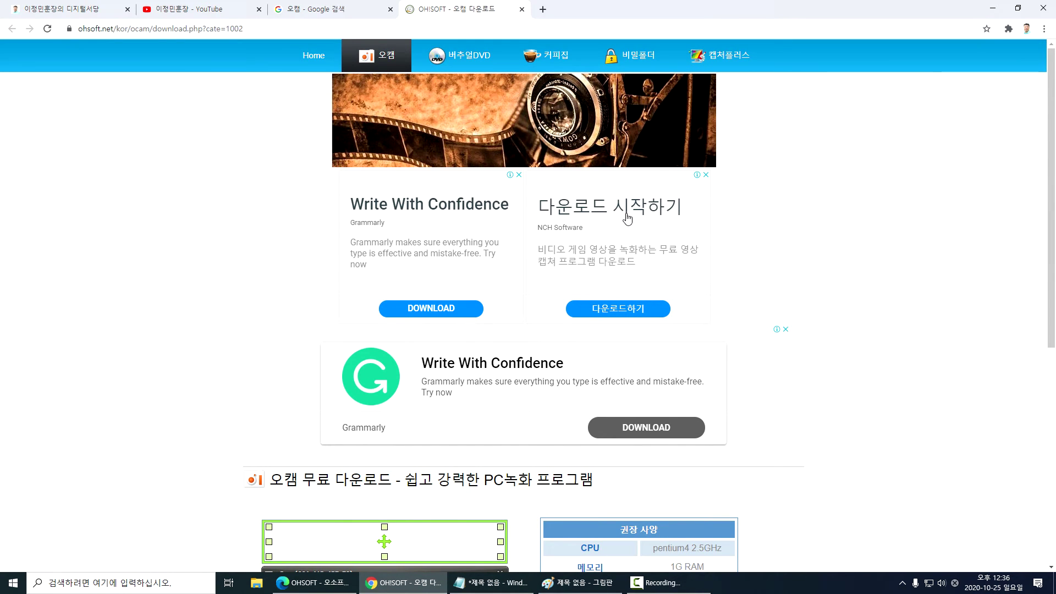
scroll(740, 282, "down", 5)
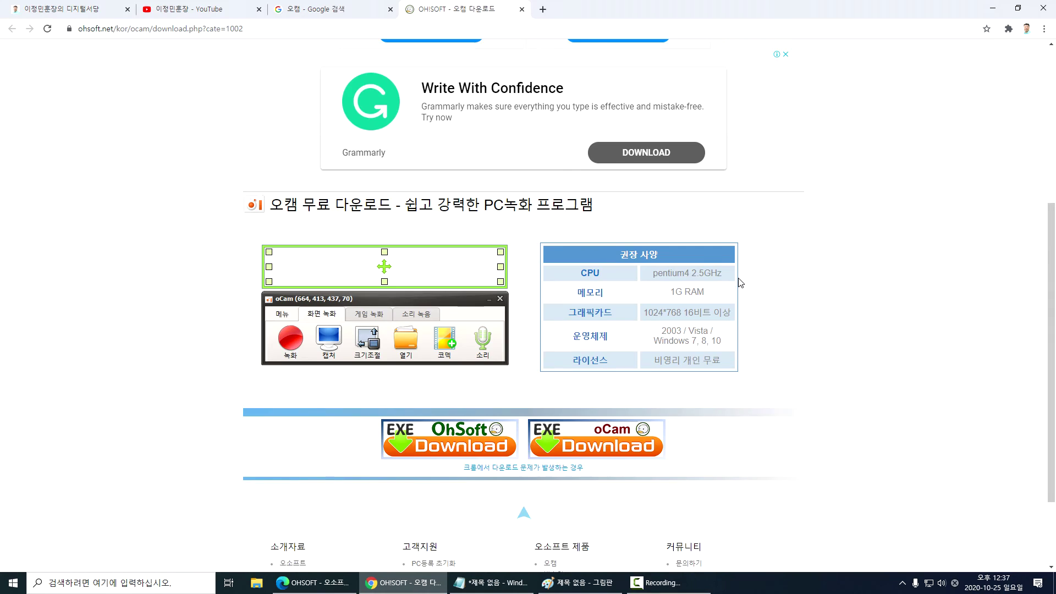
scroll(740, 282, "down", 2)
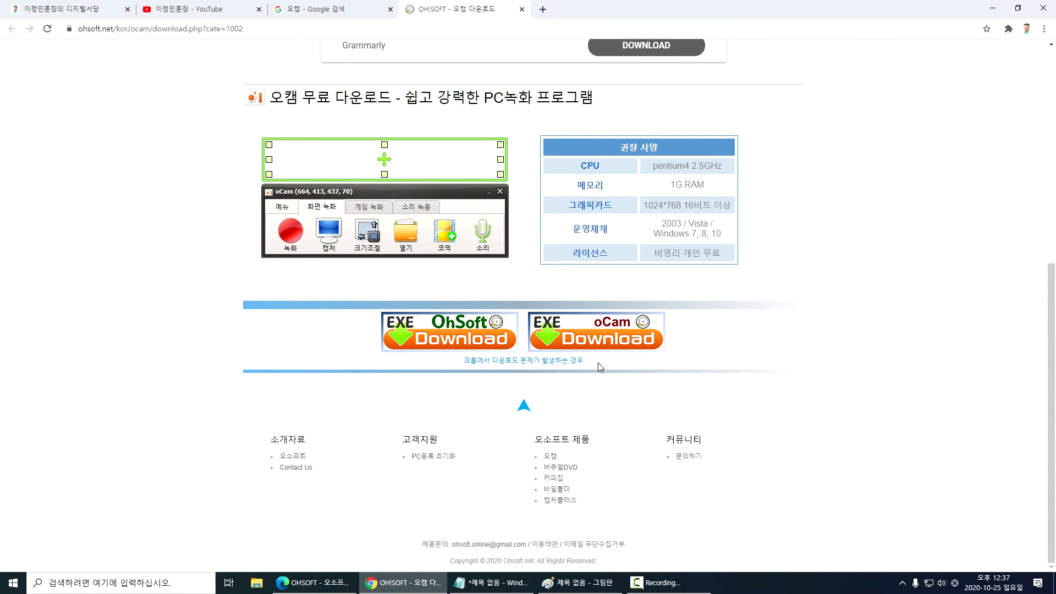
Clear the browser off the desktop and launch oCam_v515.0.exe from the Downloads folder
left_click(993, 8)
left_click(994, 9)
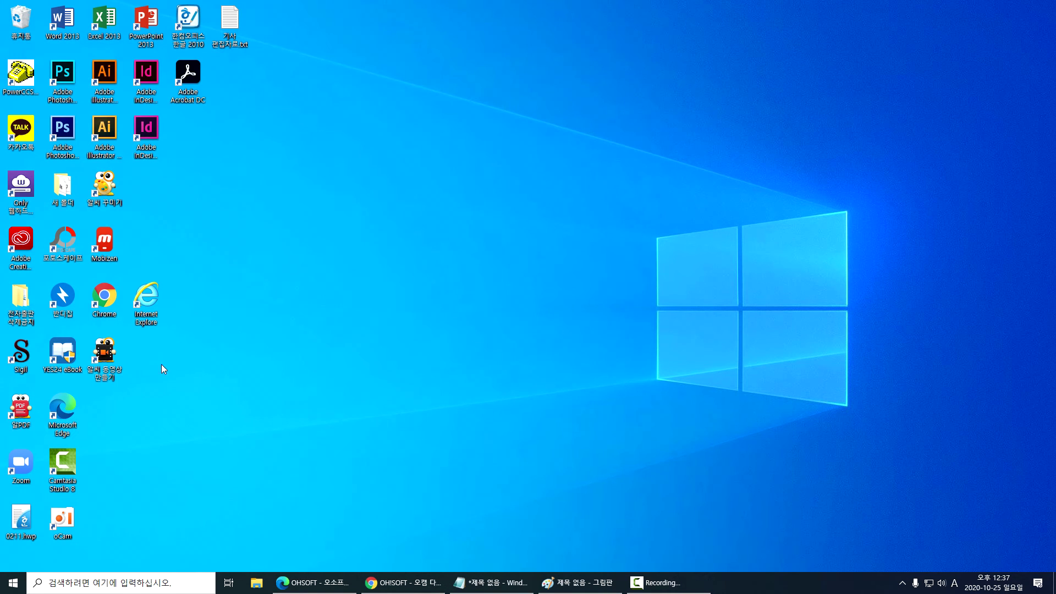
key("super+e")
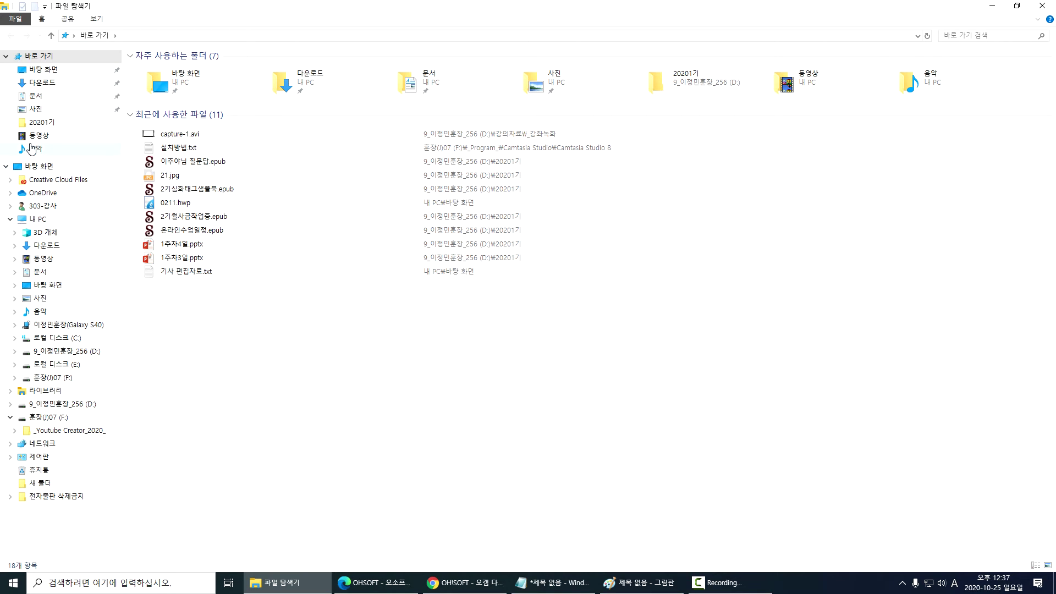
left_click(50, 82)
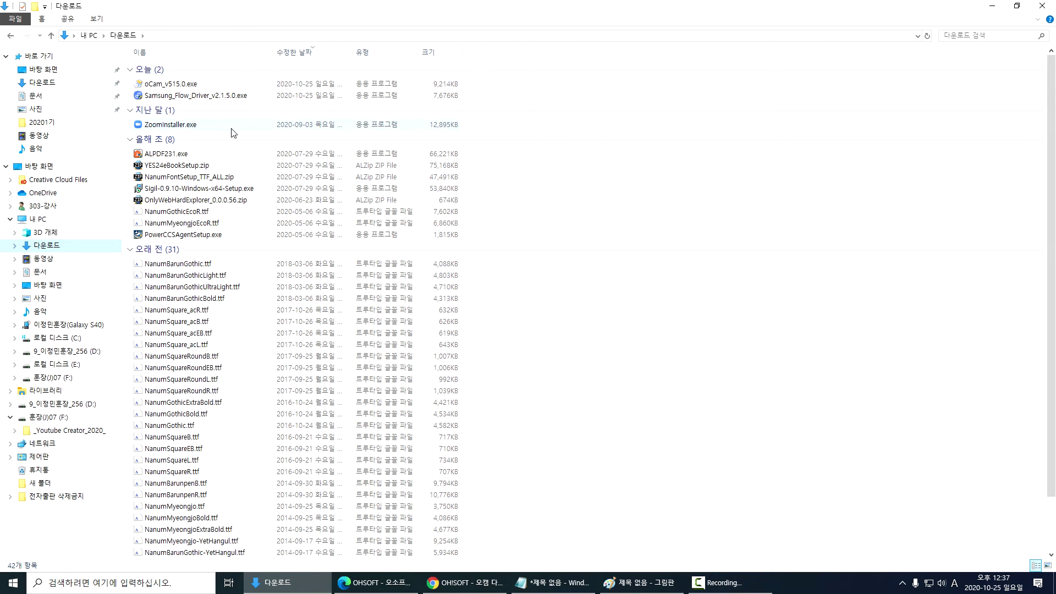
double_click(163, 87)
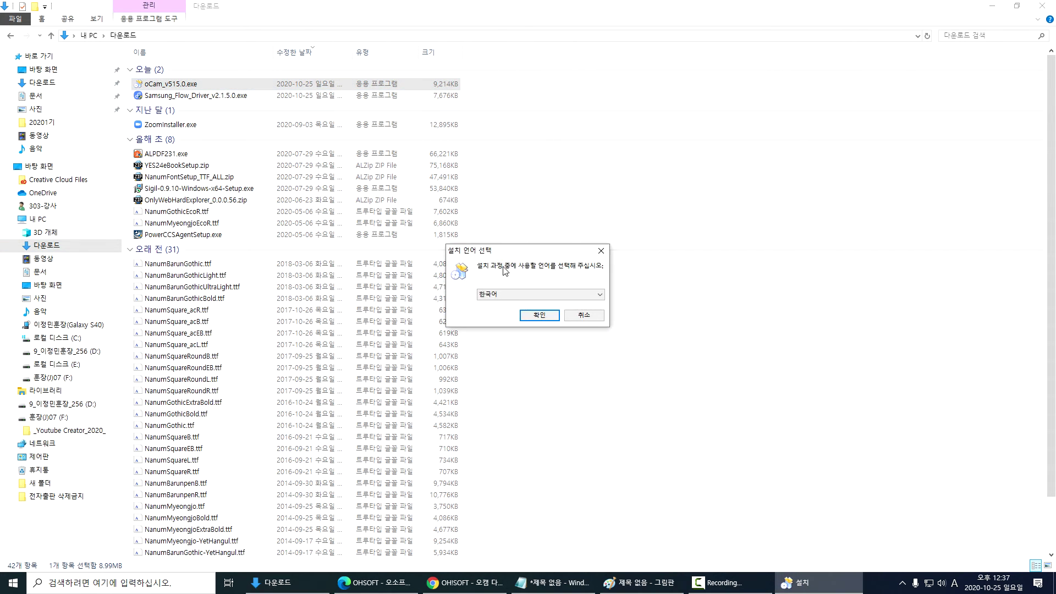
Install oCam in Korean with the license agreement accepted, and minimize the windows covering the desktop
left_click(535, 320)
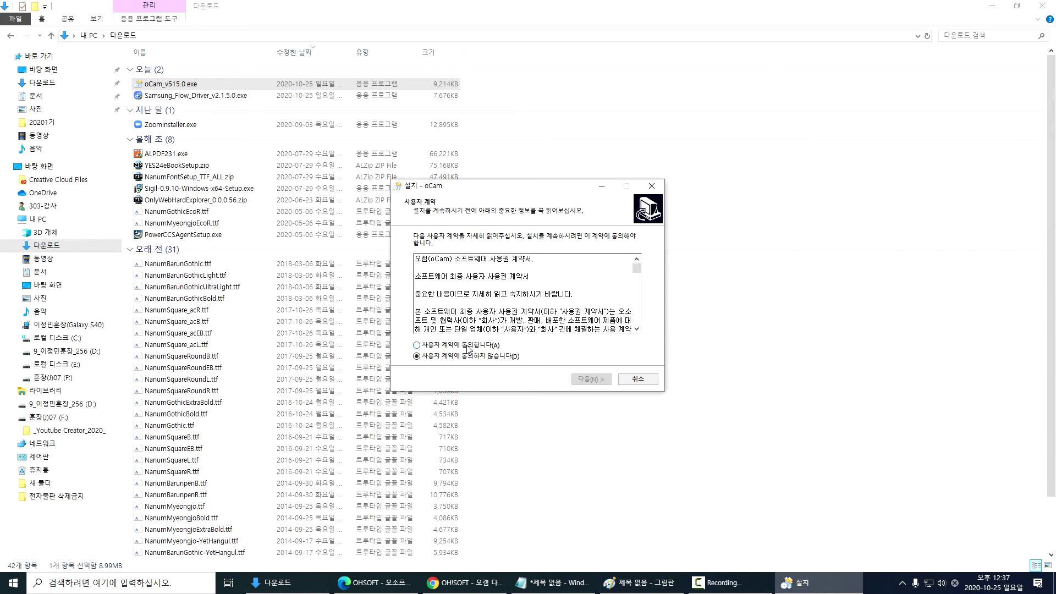
left_click(584, 378)
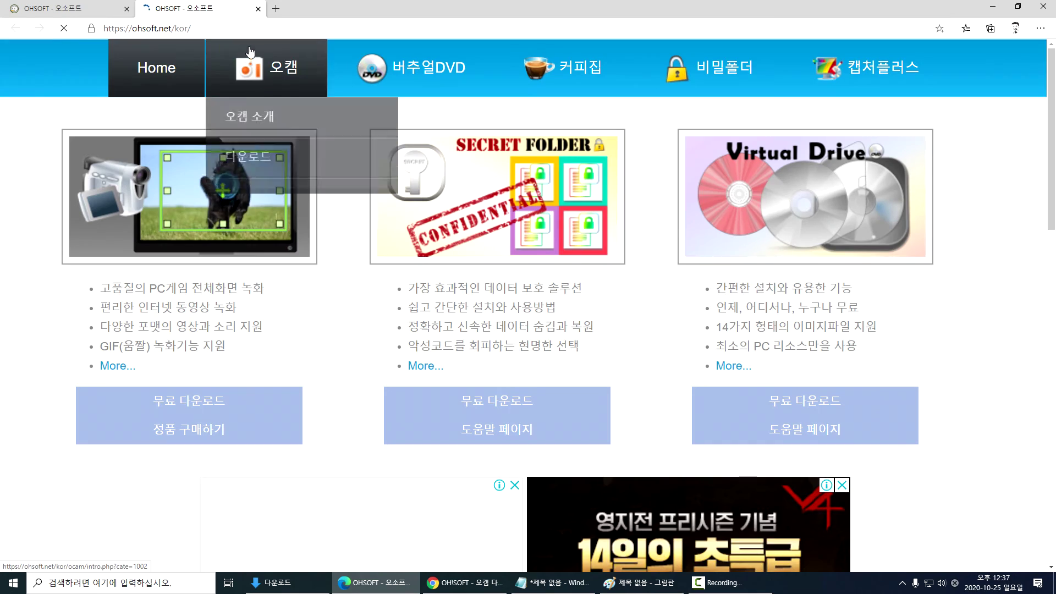
left_click(996, 6)
left_click(996, 7)
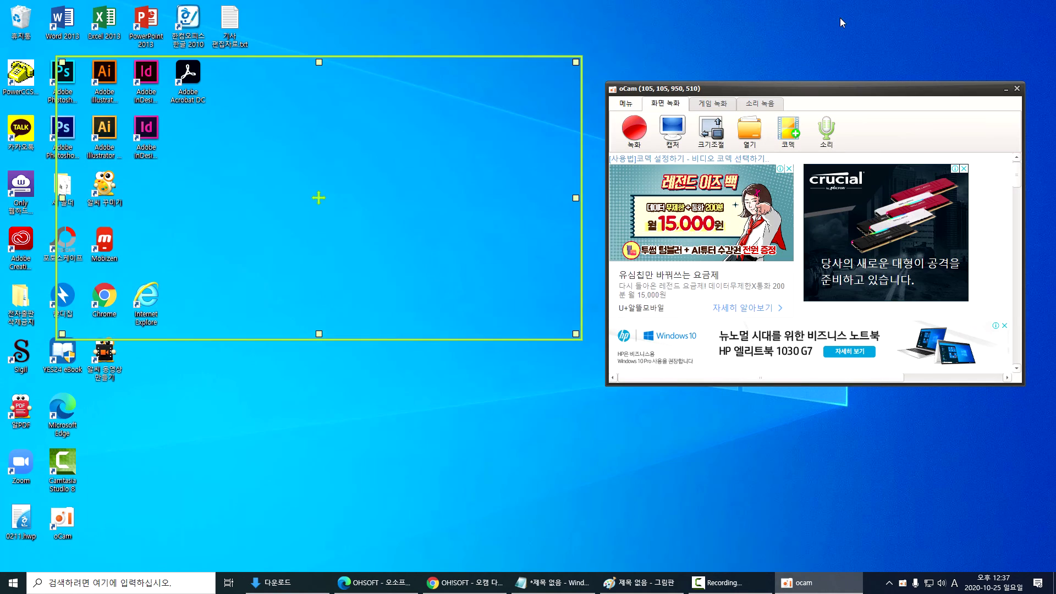
Try repositioning the oCam recording frame on the desktop, and set the recording area to full screen (전체화면)
left_click_drag(483, 63, 635, 126)
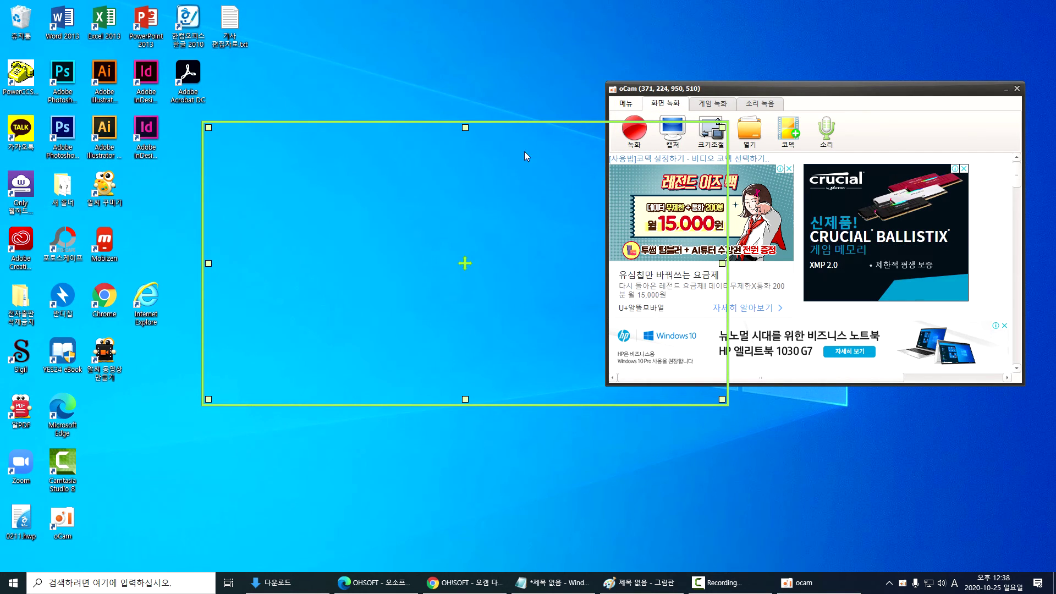
left_click_drag(505, 122, 360, 21)
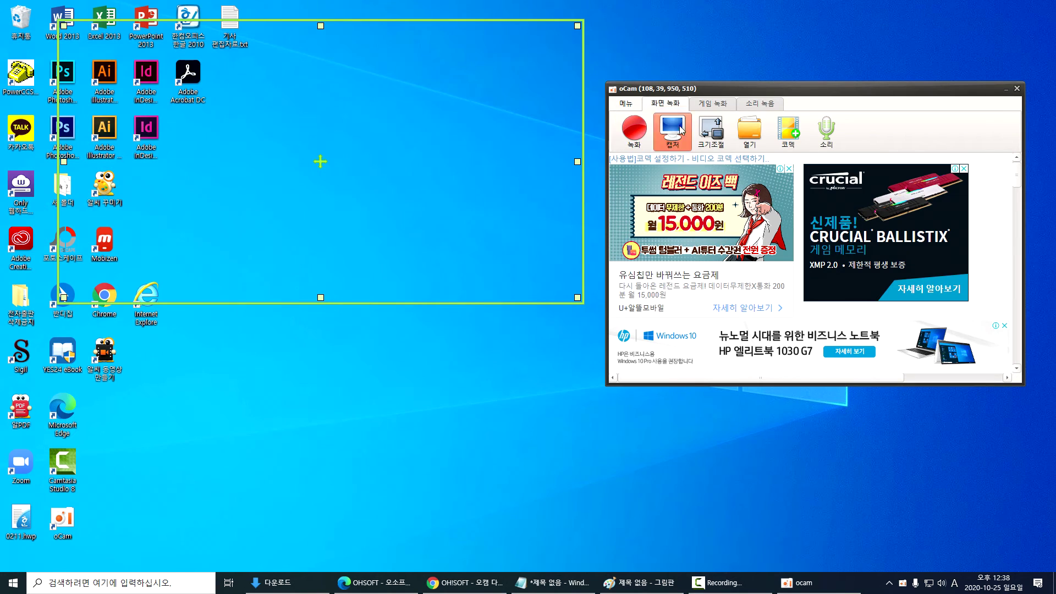
left_click(717, 148)
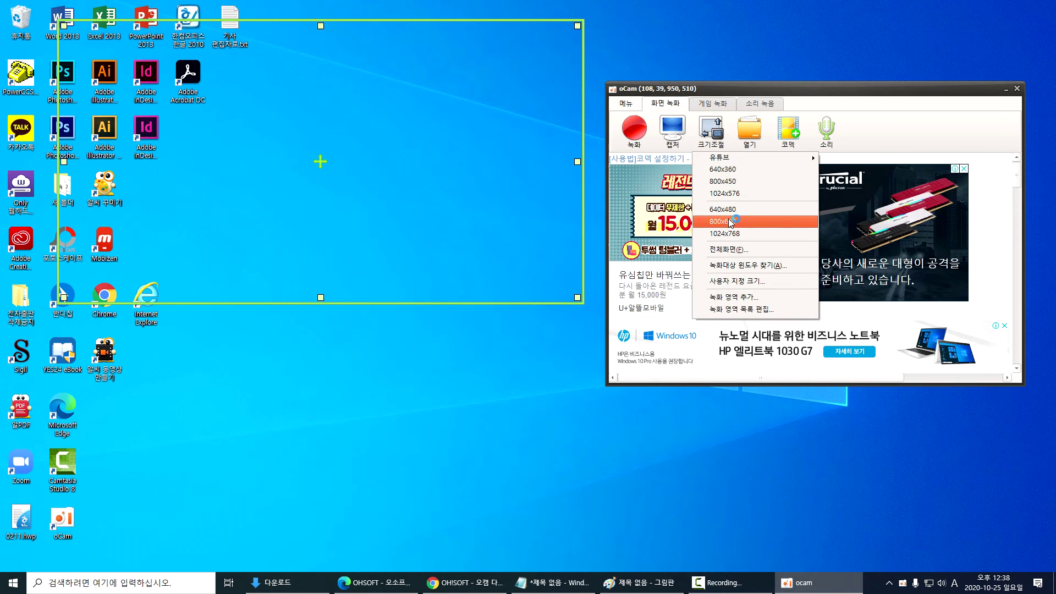
left_click(724, 250)
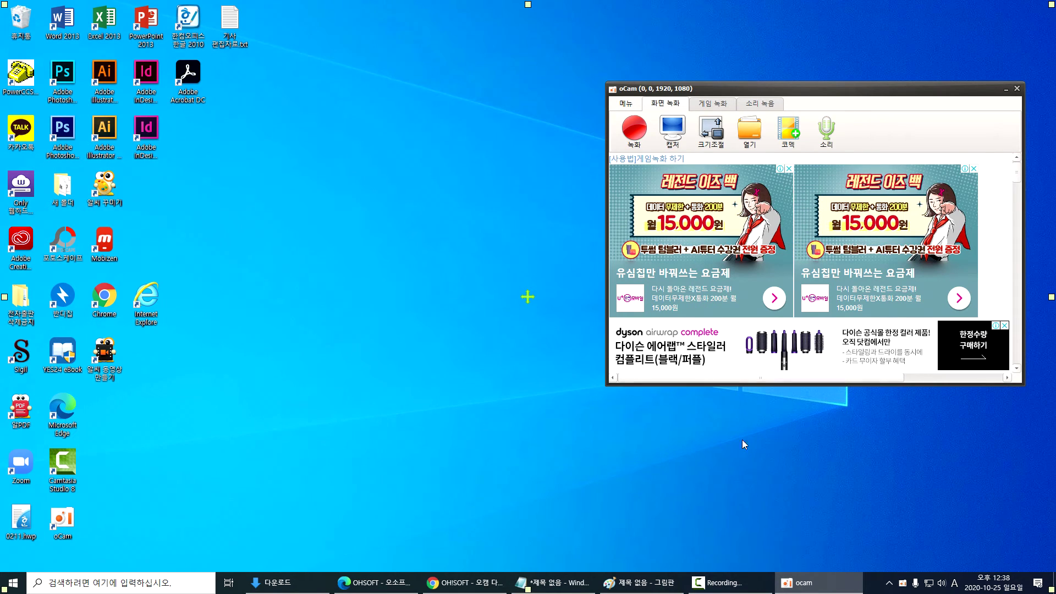
Try the 1024x576 recording area and return it to full screen
left_click(711, 132)
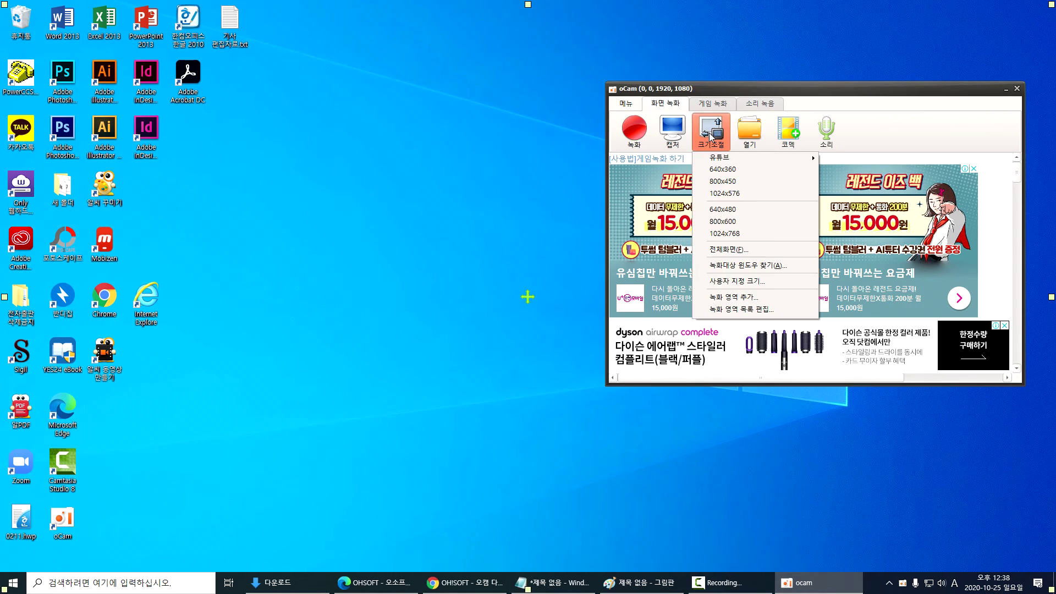
left_click(725, 193)
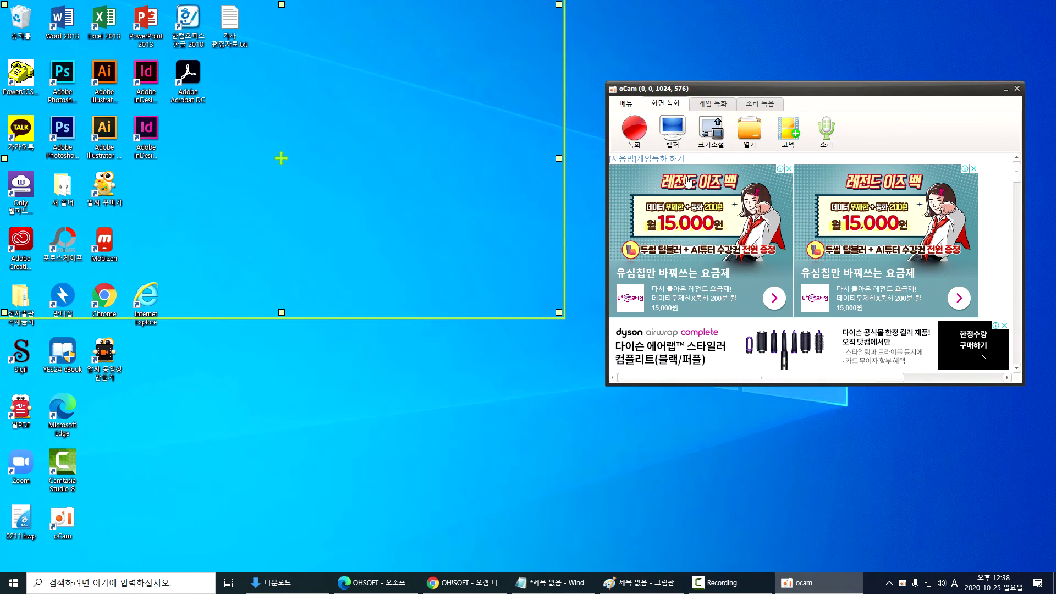
left_click(712, 132)
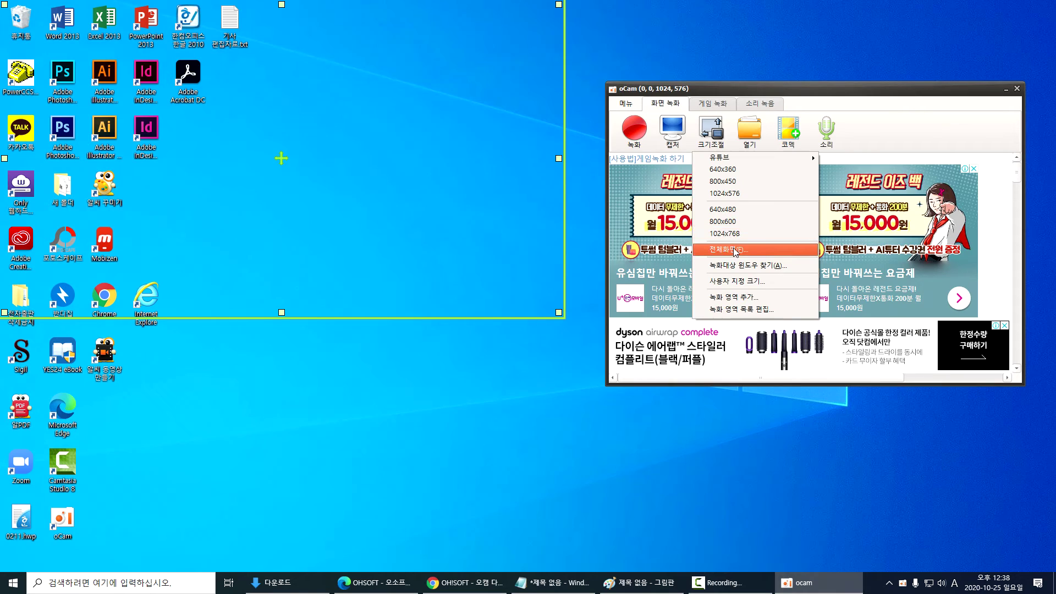
left_click(735, 250)
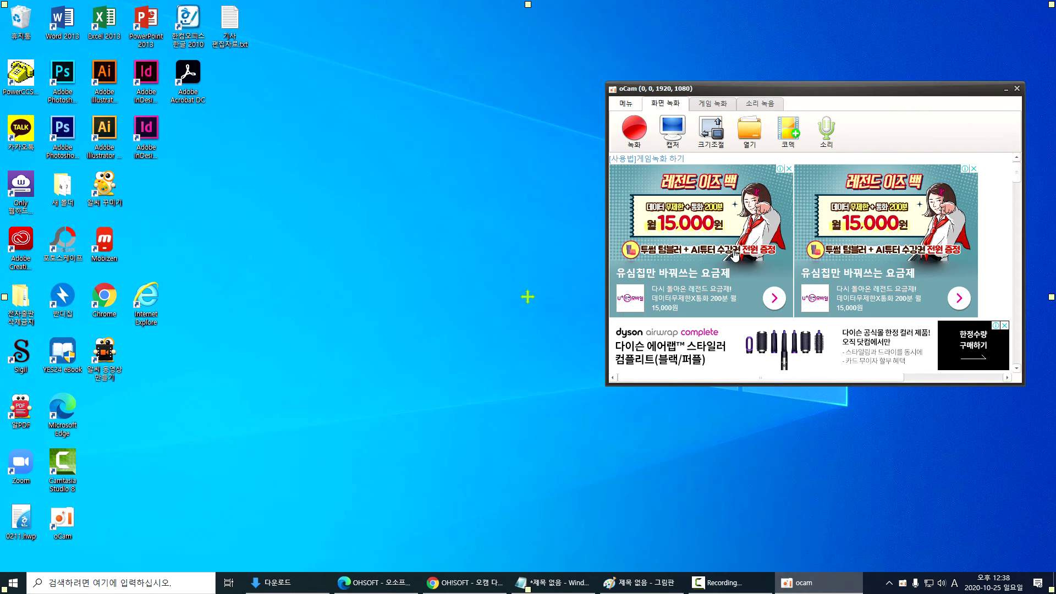
Start a full-screen recording and move the oCam window closer to the middle of the desktop
left_click(630, 134)
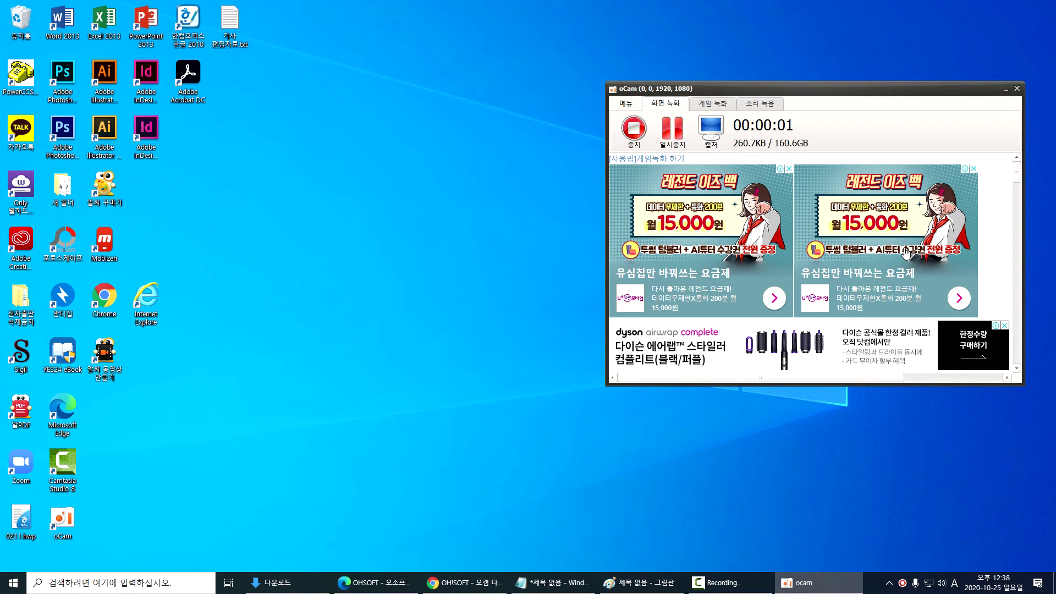
left_click_drag(867, 88, 741, 67)
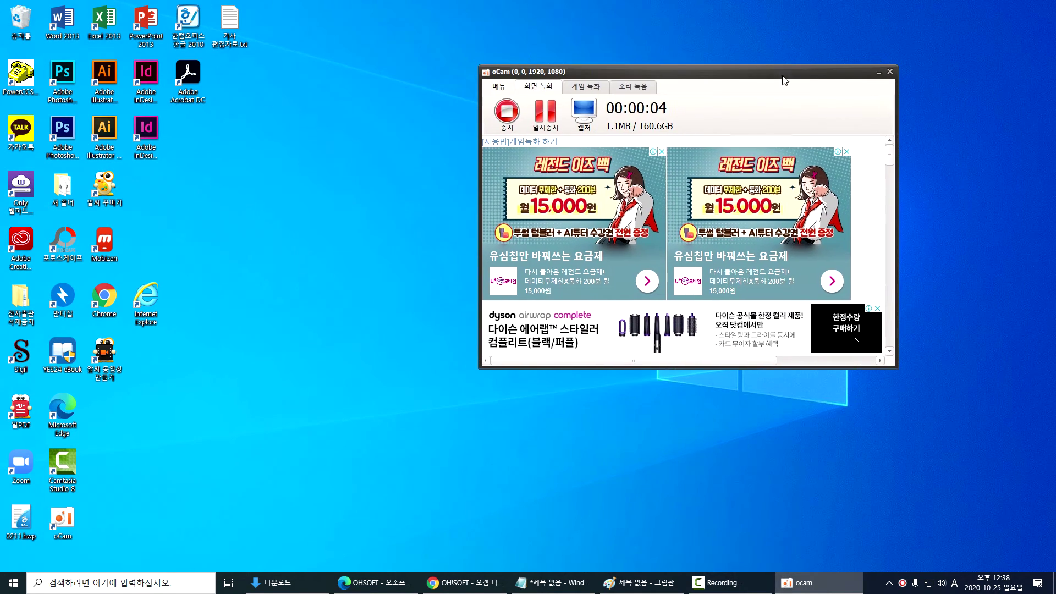
Minimize and restore oCam during the full-screen recording, pause and resume the recording, and stop it
left_click(879, 72)
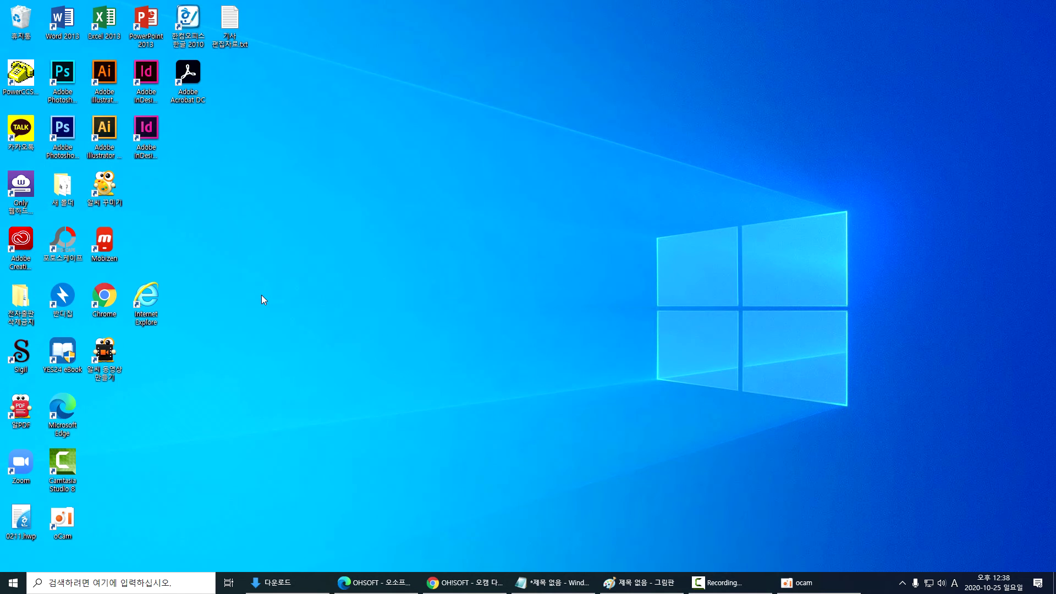
left_click(804, 584)
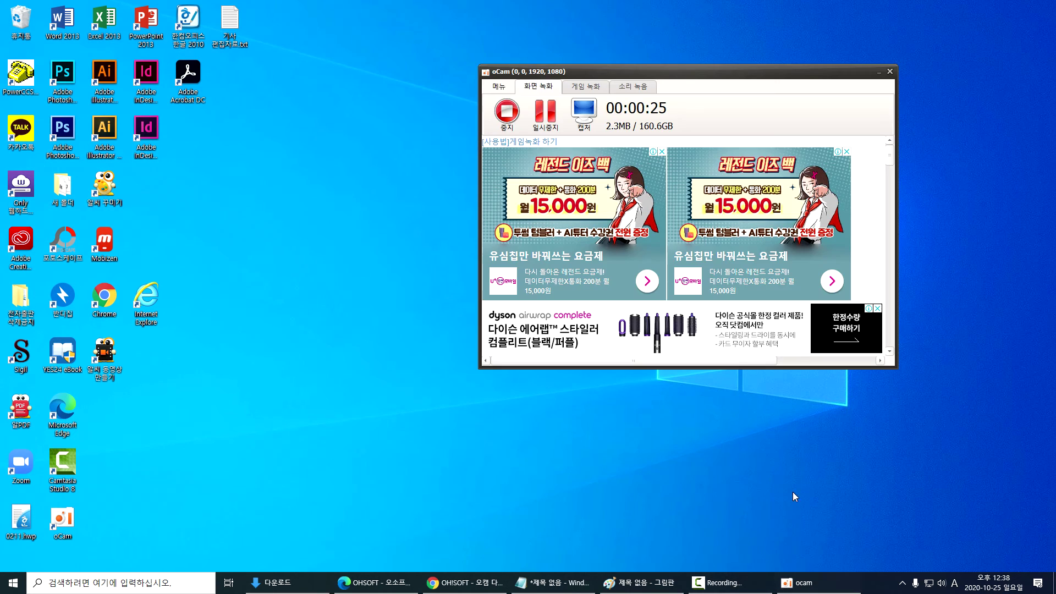
left_click(556, 114)
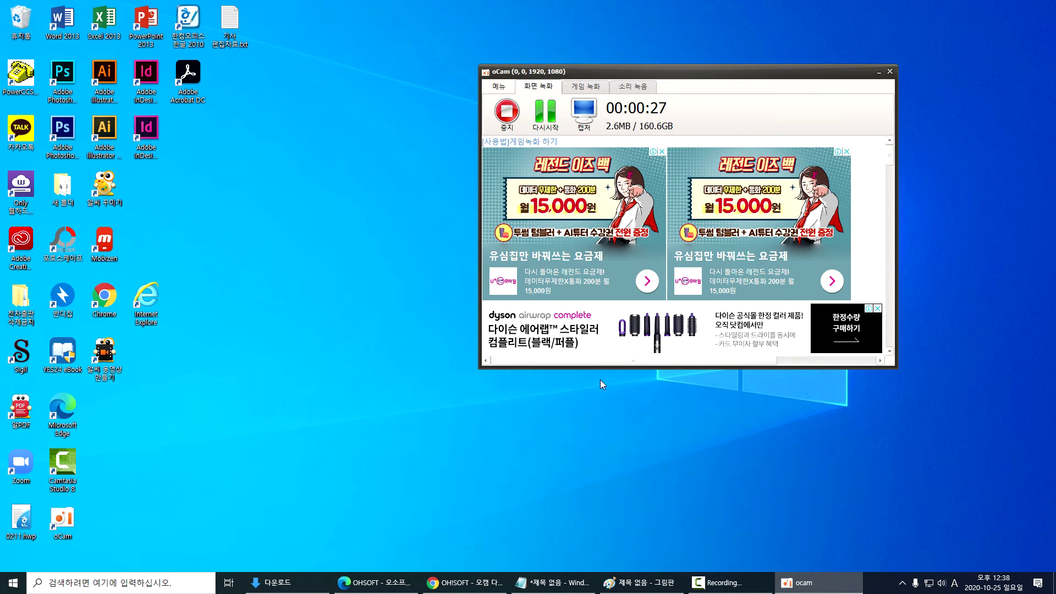
left_click(545, 114)
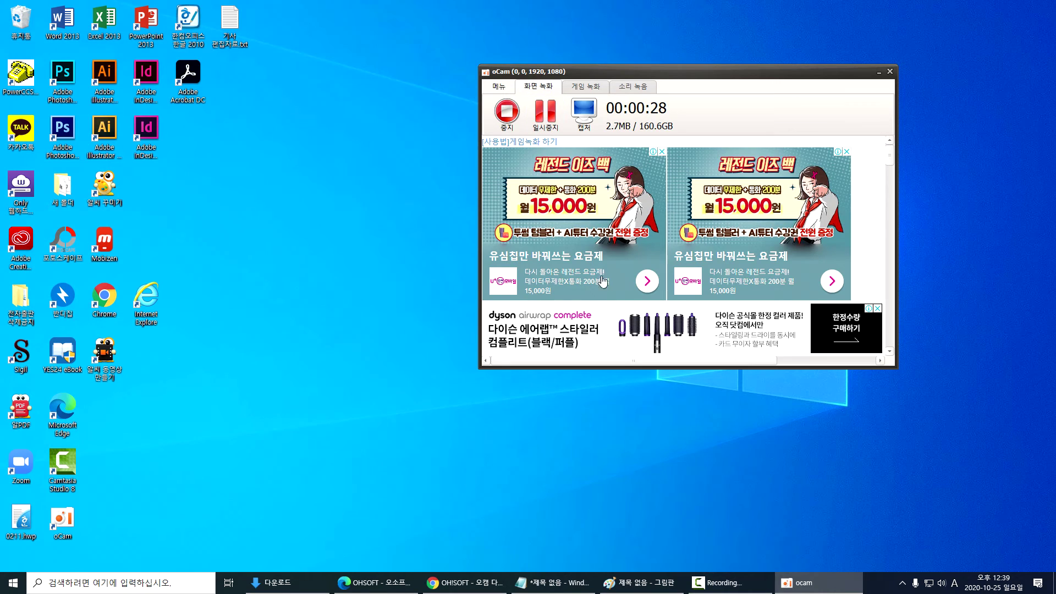
left_click(505, 118)
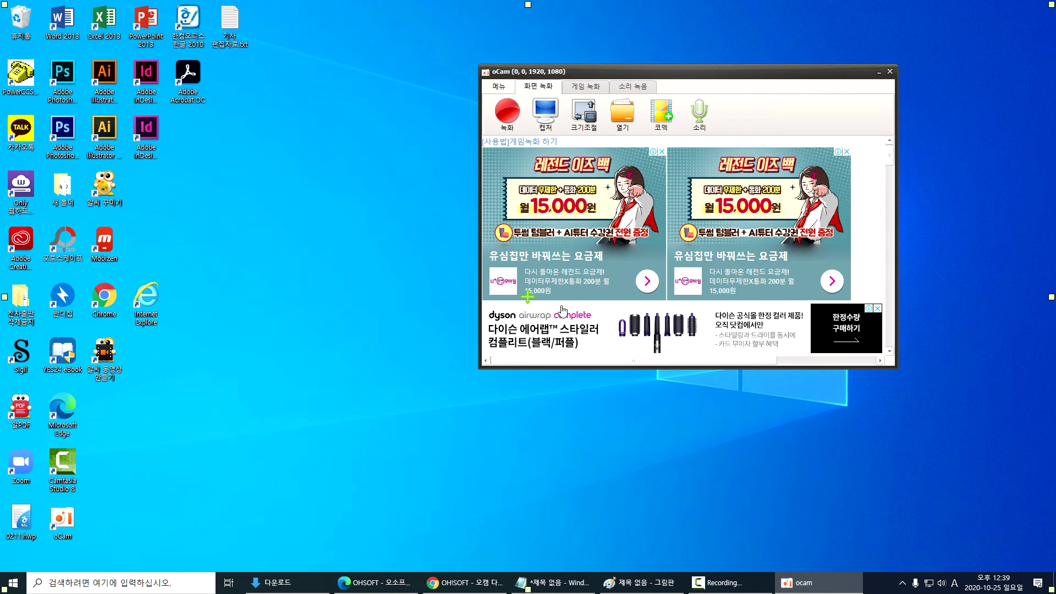
Open the folder where oCam saves its recordings and trace its location in the 문서 folder
left_click(623, 125)
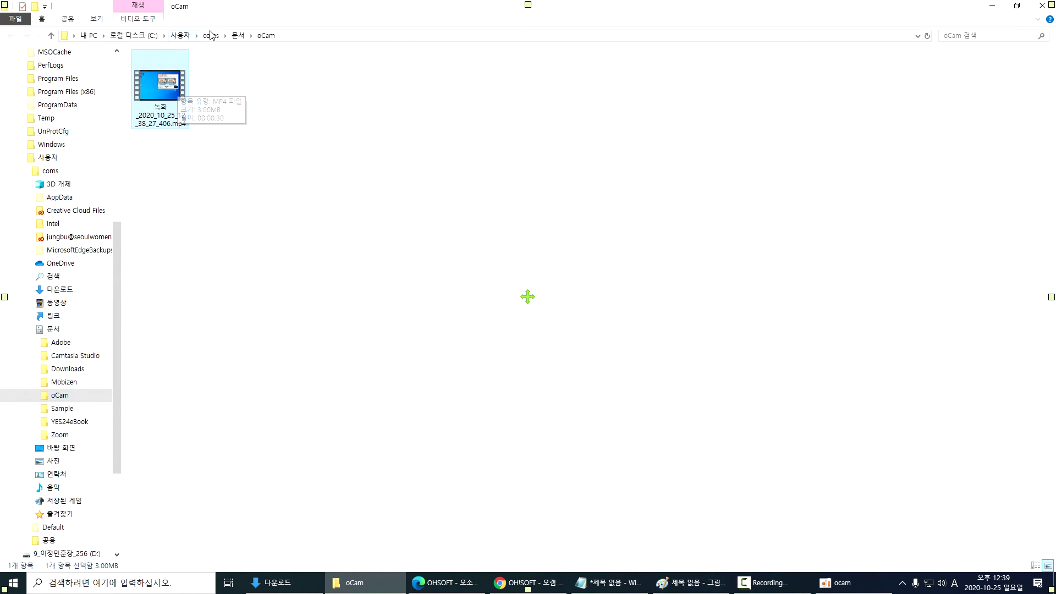
left_click(251, 36)
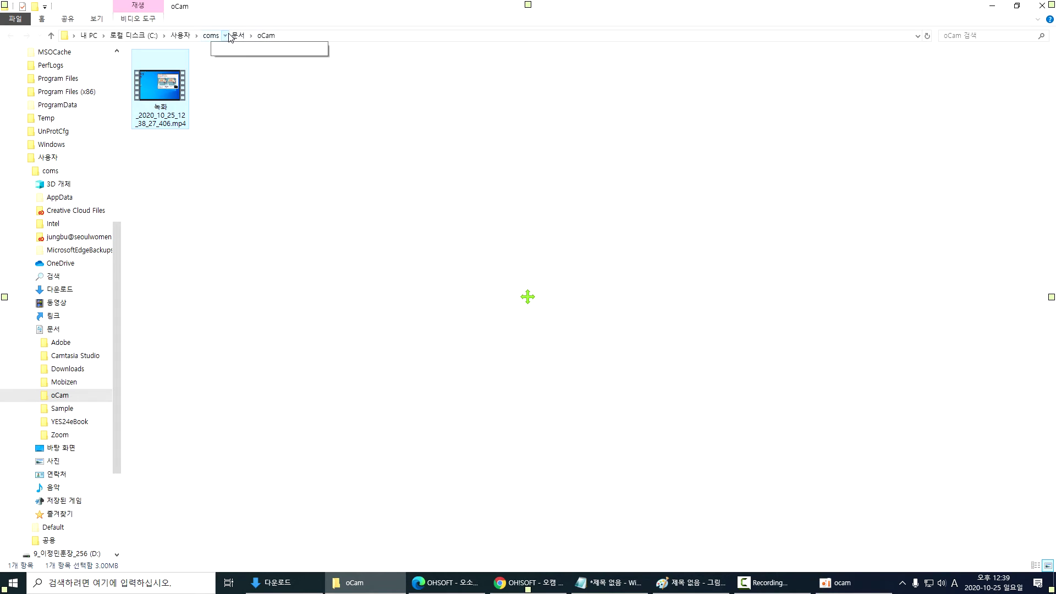
left_click(240, 39)
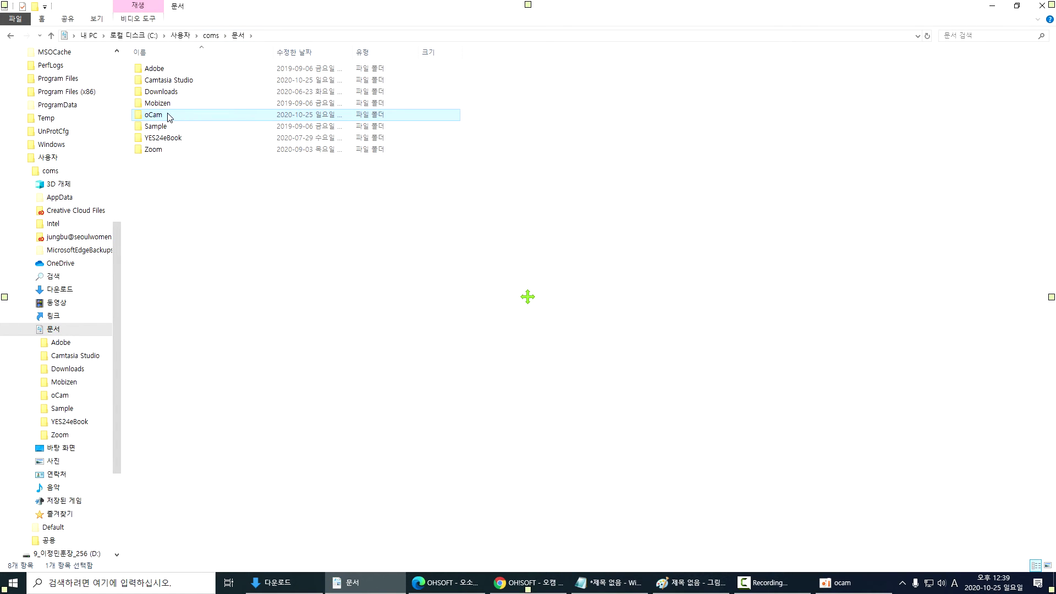
double_click(168, 114)
Play the recorded MP4 to check its picture and volume level, and close the player
double_click(147, 87)
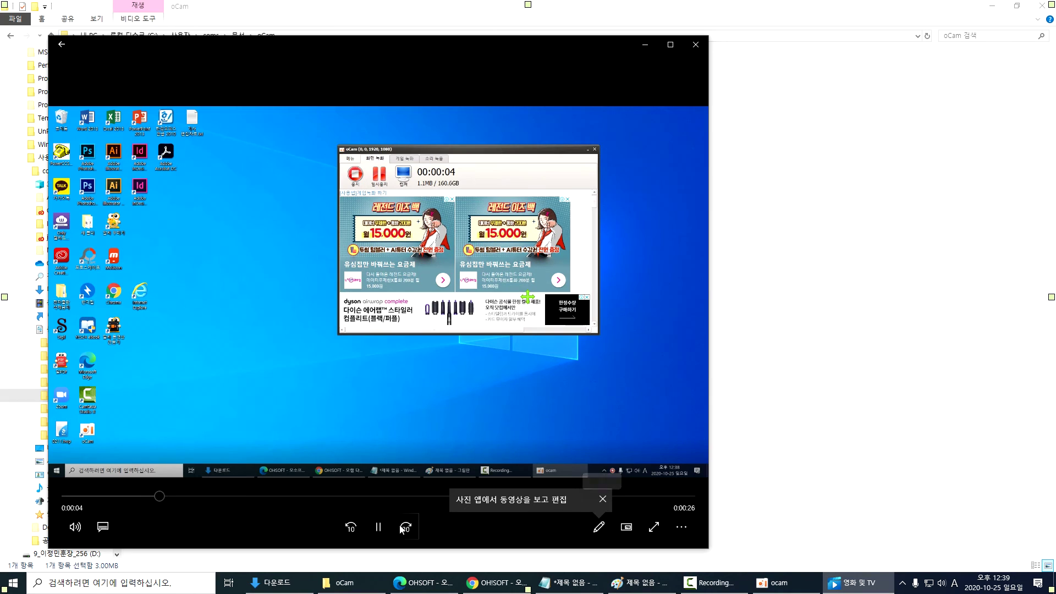
left_click(75, 527)
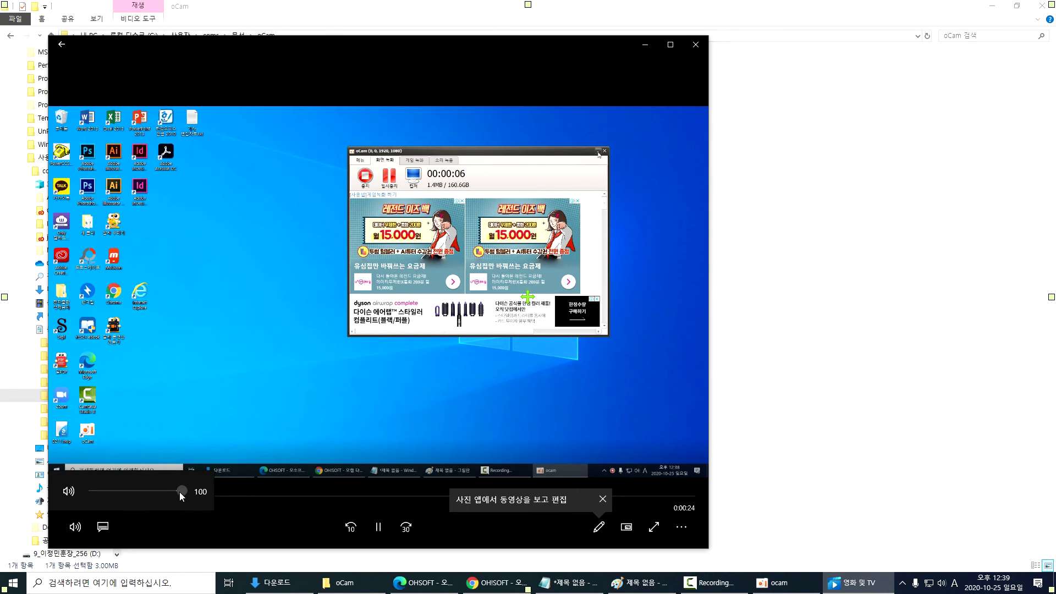
left_click_drag(578, 46, 770, 33)
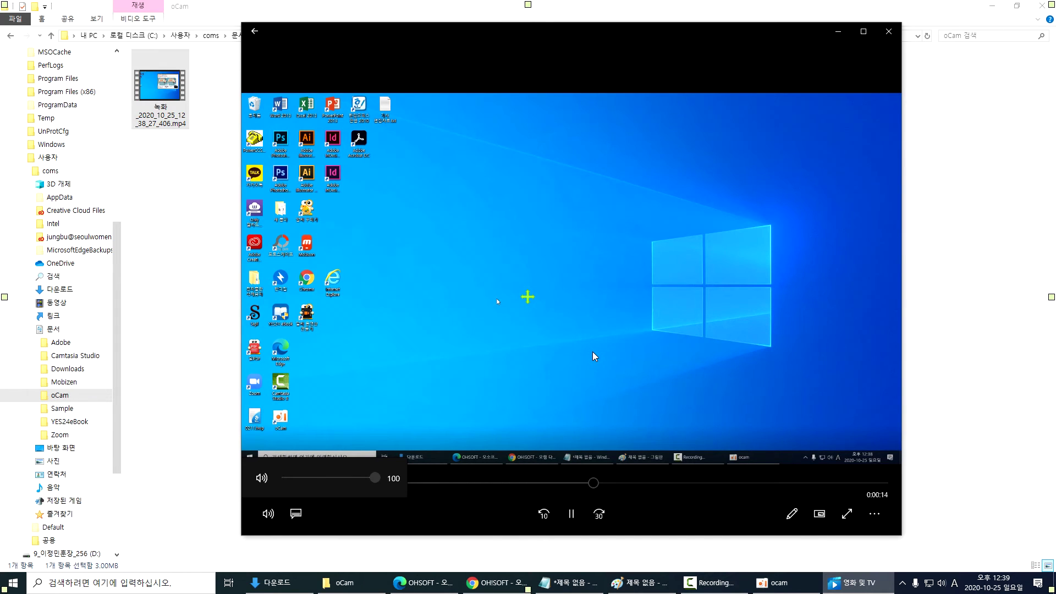
left_click(889, 31)
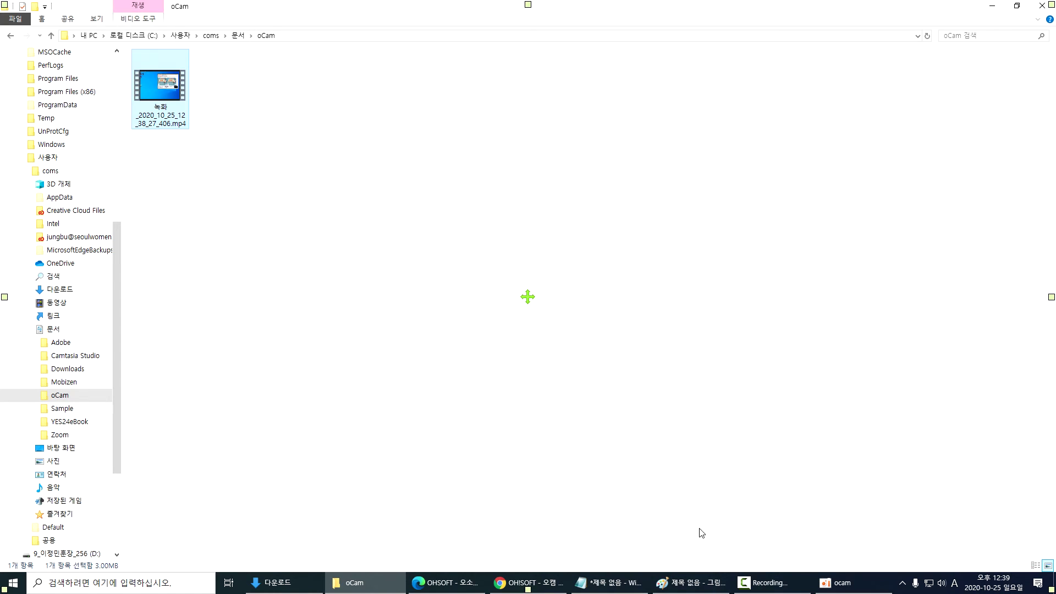
Switch back to oCam and set the microphone source for screen recording to 마이크(Realtek(R) Audio)
left_click(835, 590)
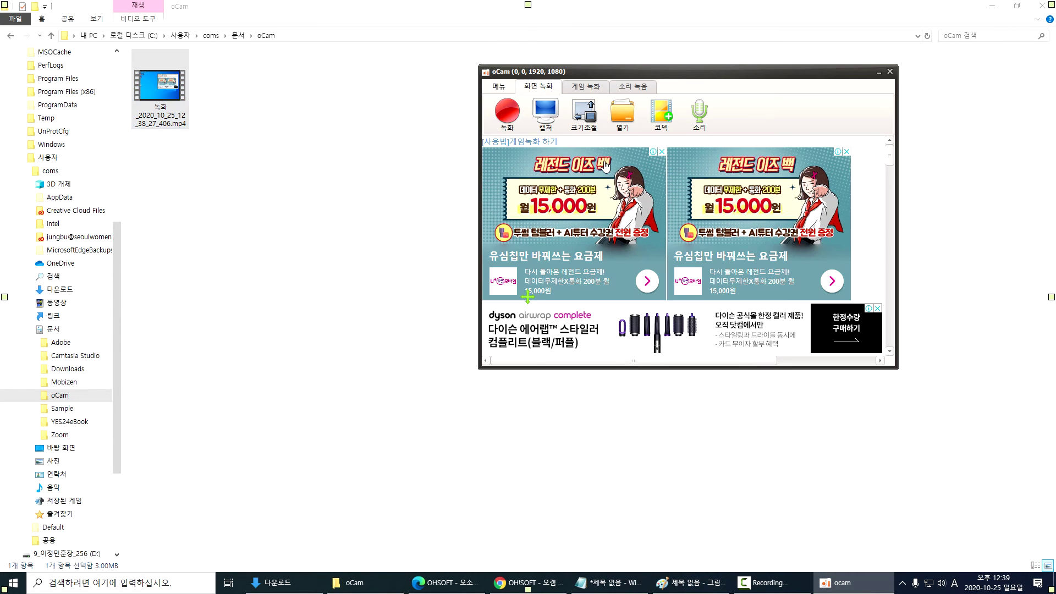
left_click(638, 89)
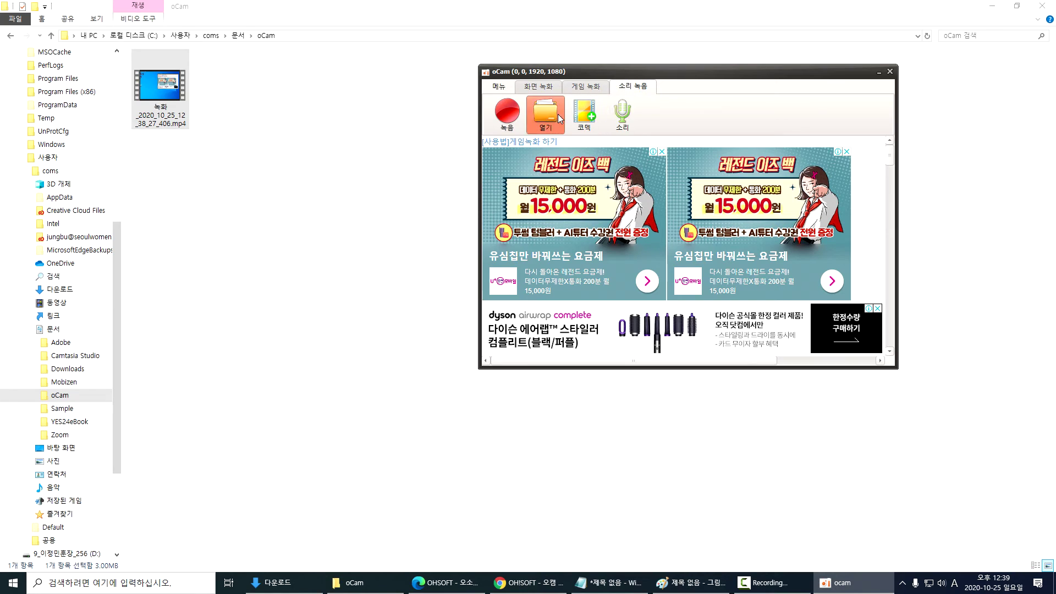
left_click(538, 88)
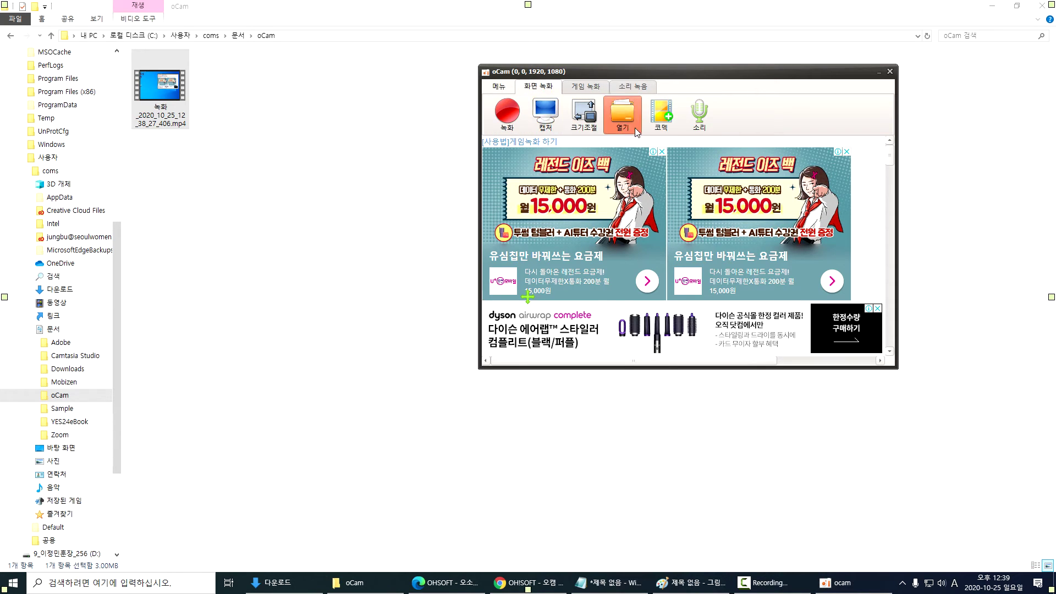
left_click(698, 128)
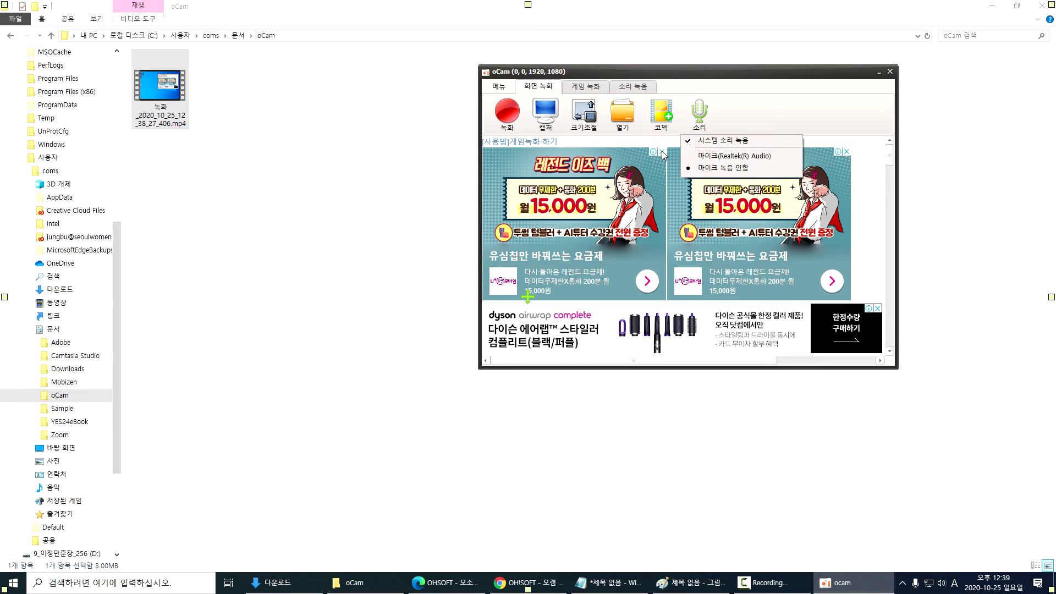
left_click(715, 157)
left_click(698, 113)
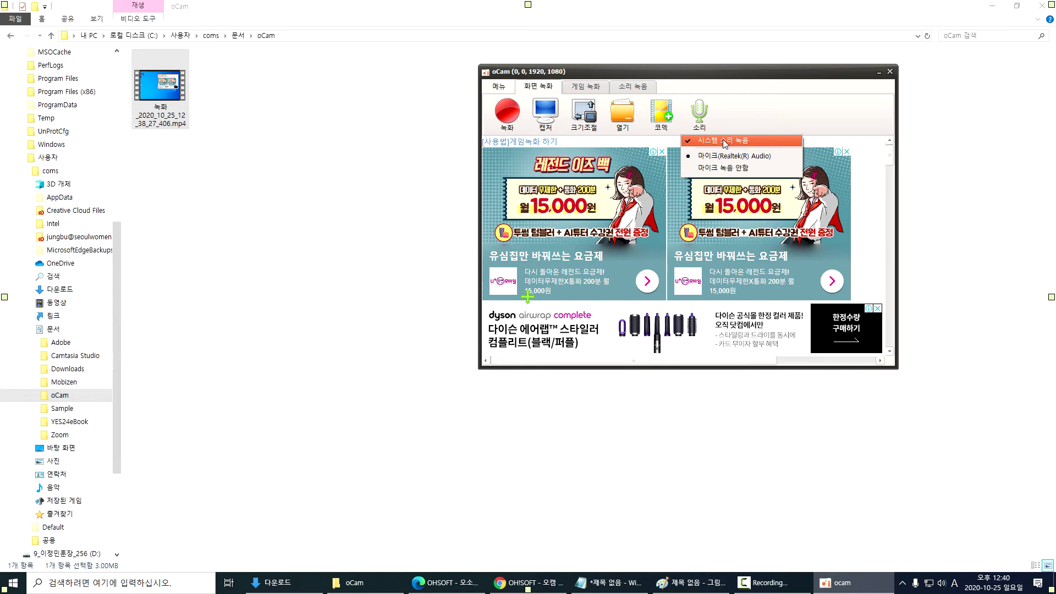
Record a short full-screen clip of about 3 seconds, play back the new video, and close the player
left_click(506, 113)
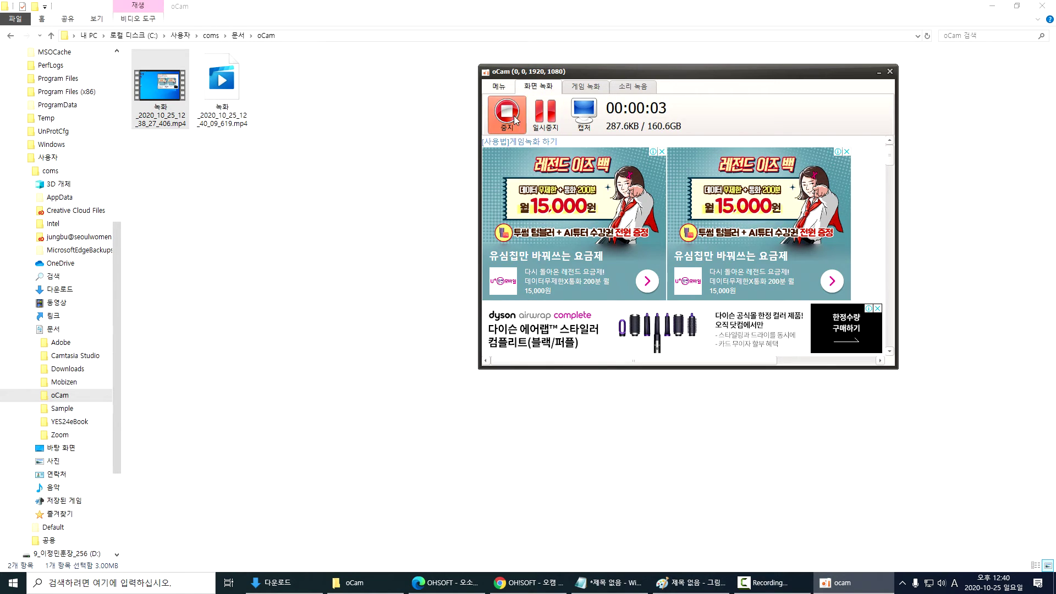
left_click(521, 122)
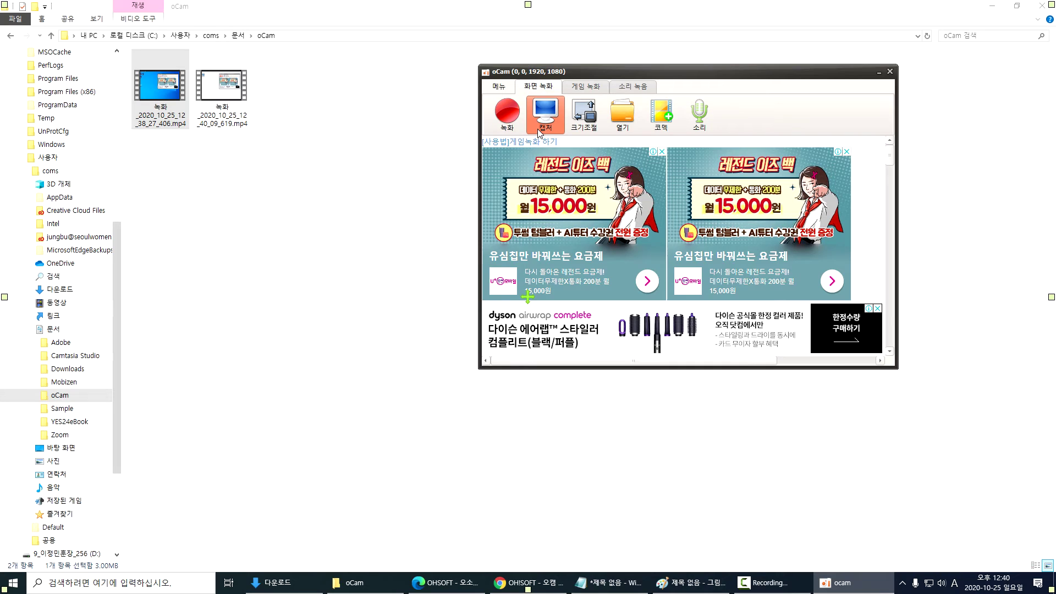
left_click(222, 104)
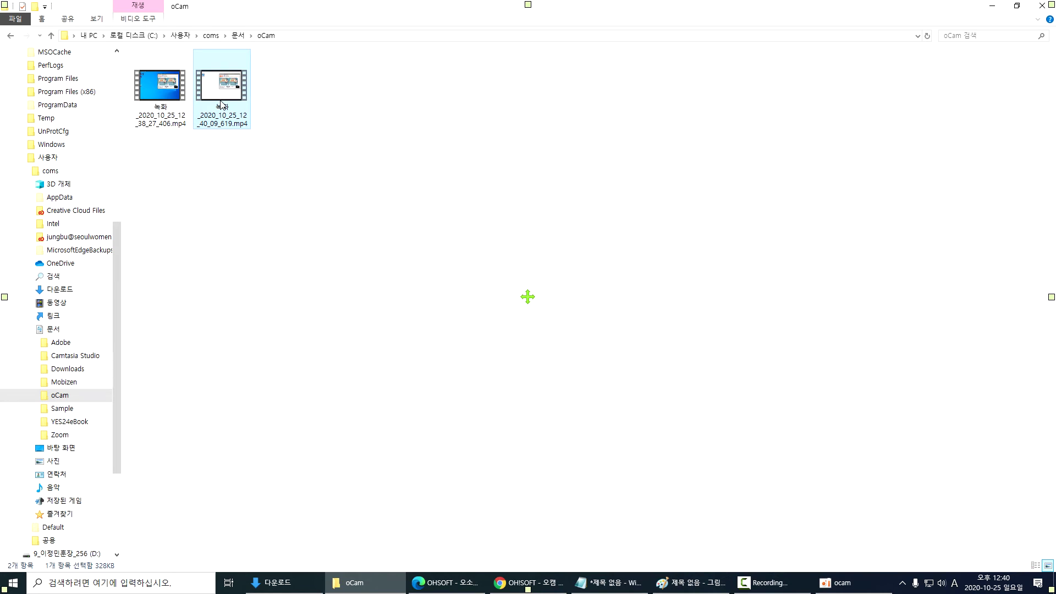
double_click(222, 105)
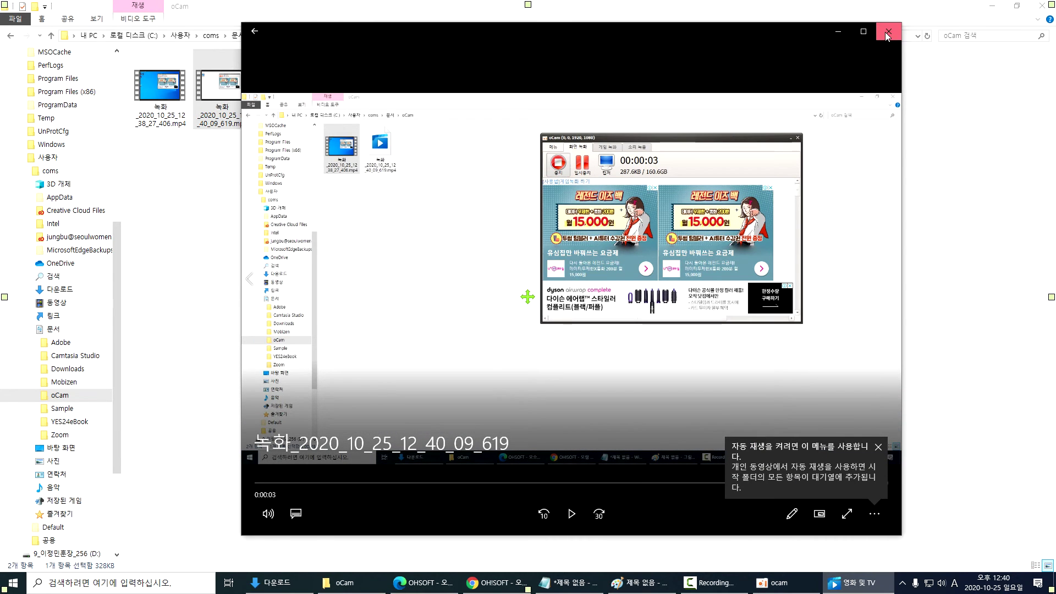
left_click(888, 32)
Return to oCam and review the sound source options and the audio recording (소리 녹음) tools
left_click(839, 583)
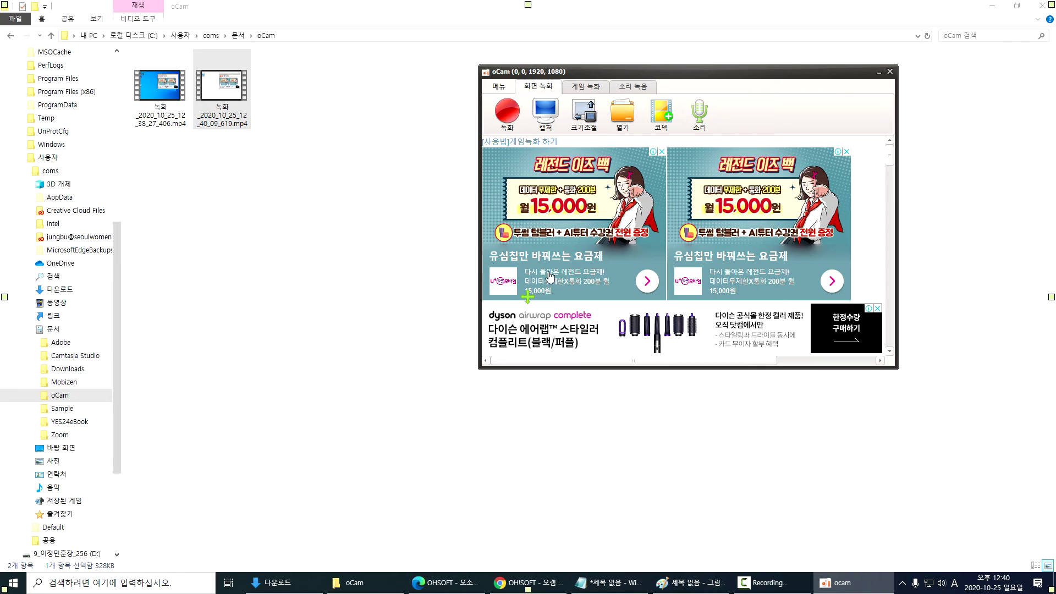
left_click(706, 125)
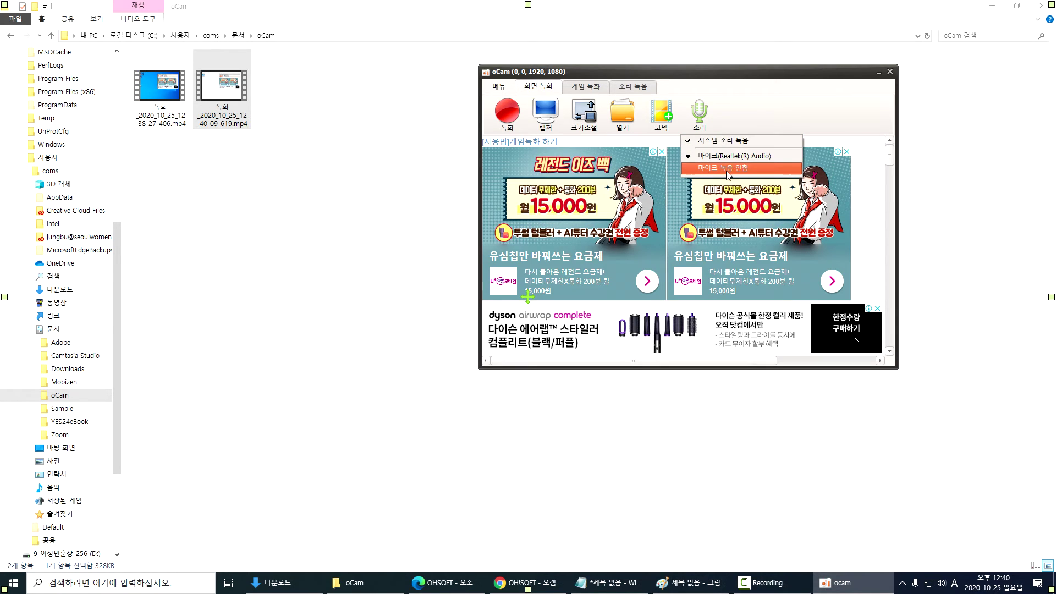
left_click(636, 86)
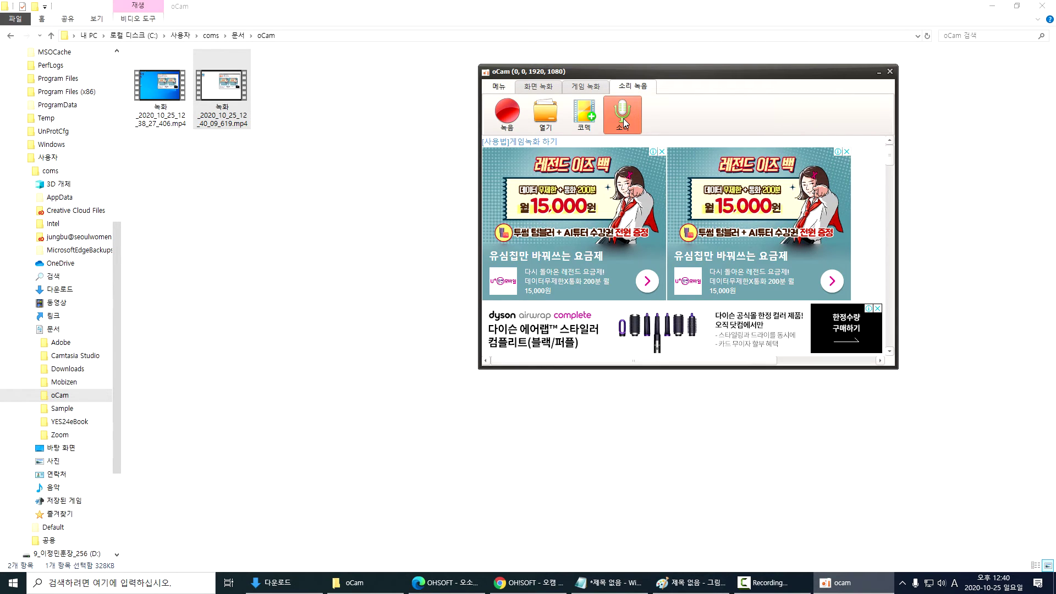
Compare the game recording (게임 녹화) and screen recording (화면 녹화) tools, declining the beginner's game recording manual
left_click(586, 86)
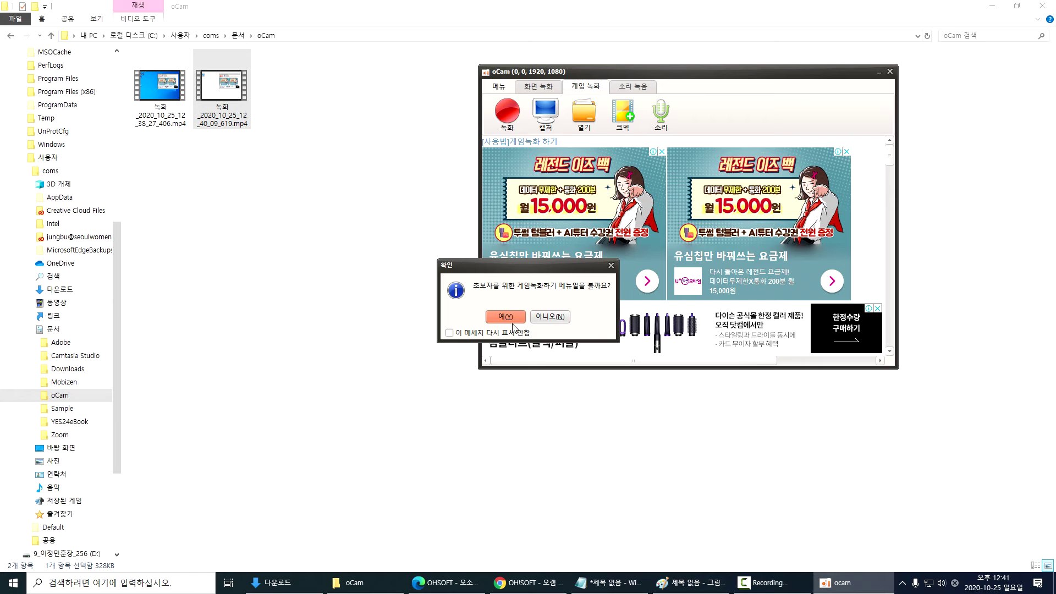
left_click(611, 265)
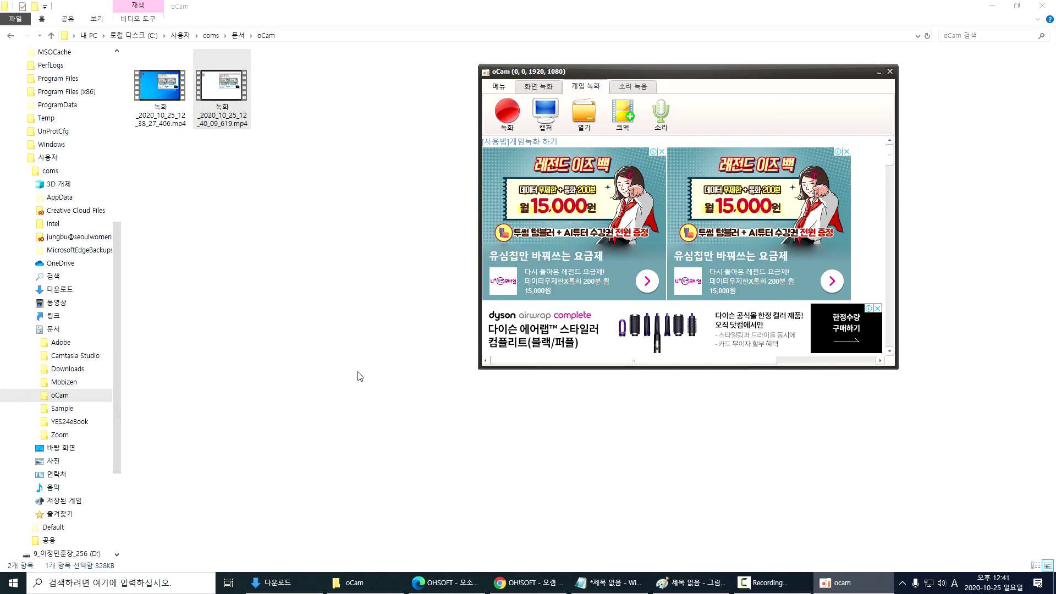
left_click_drag(631, 76, 527, 91)
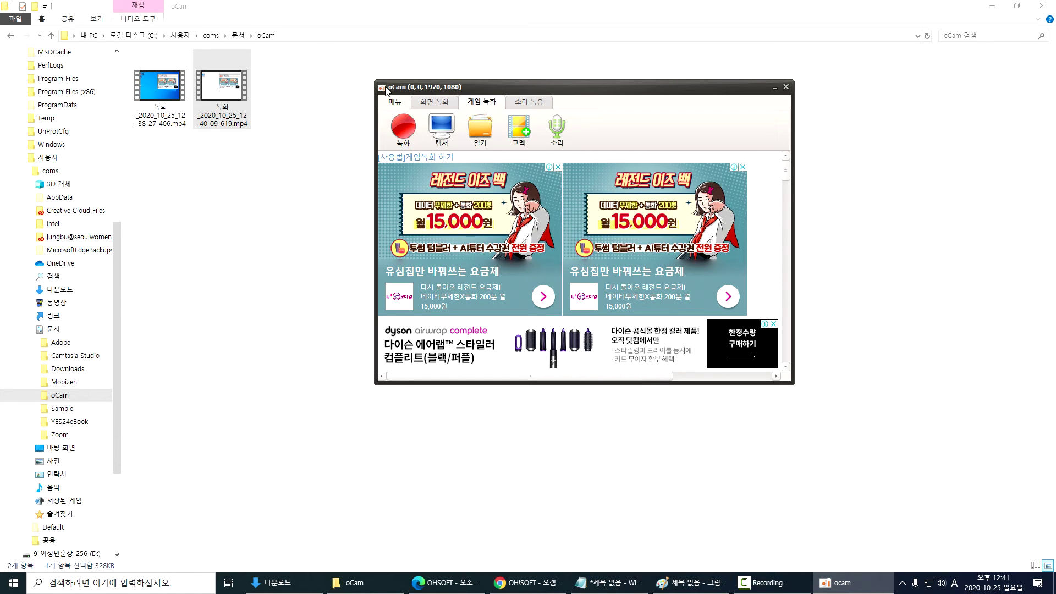
left_click(437, 103)
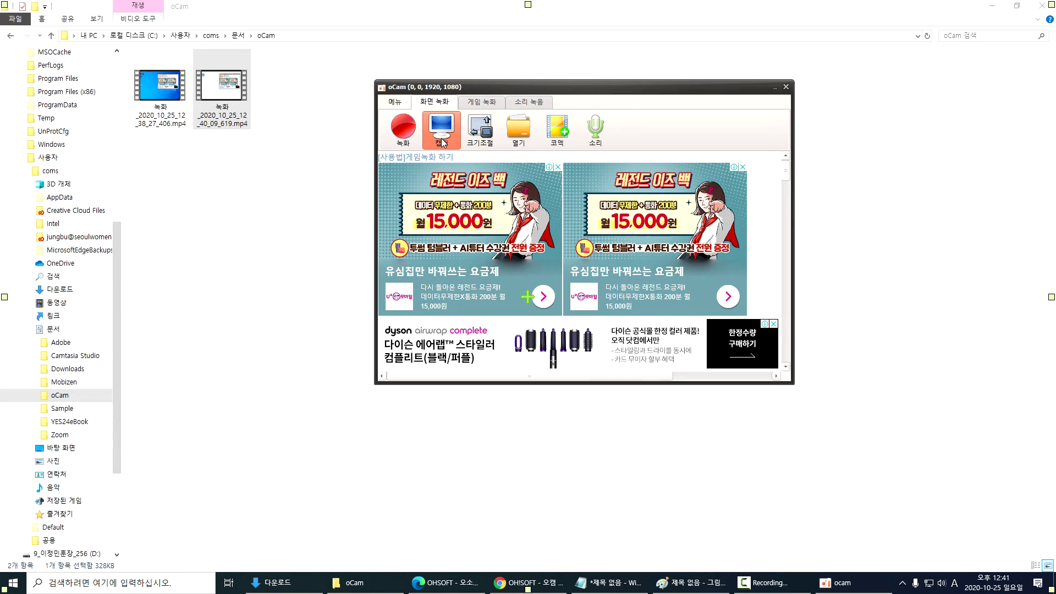
left_click(482, 102)
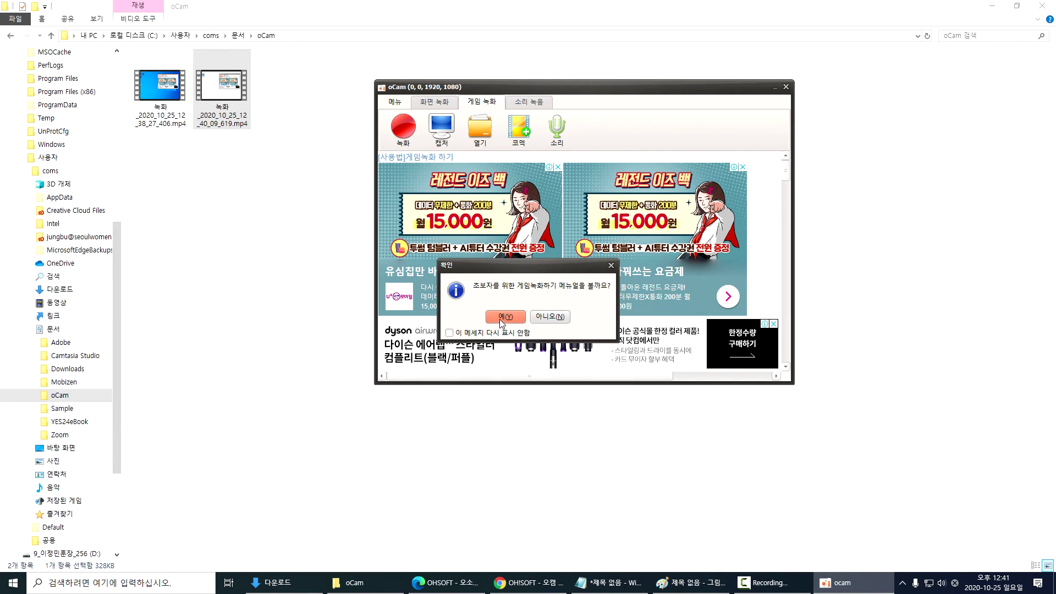
left_click(548, 317)
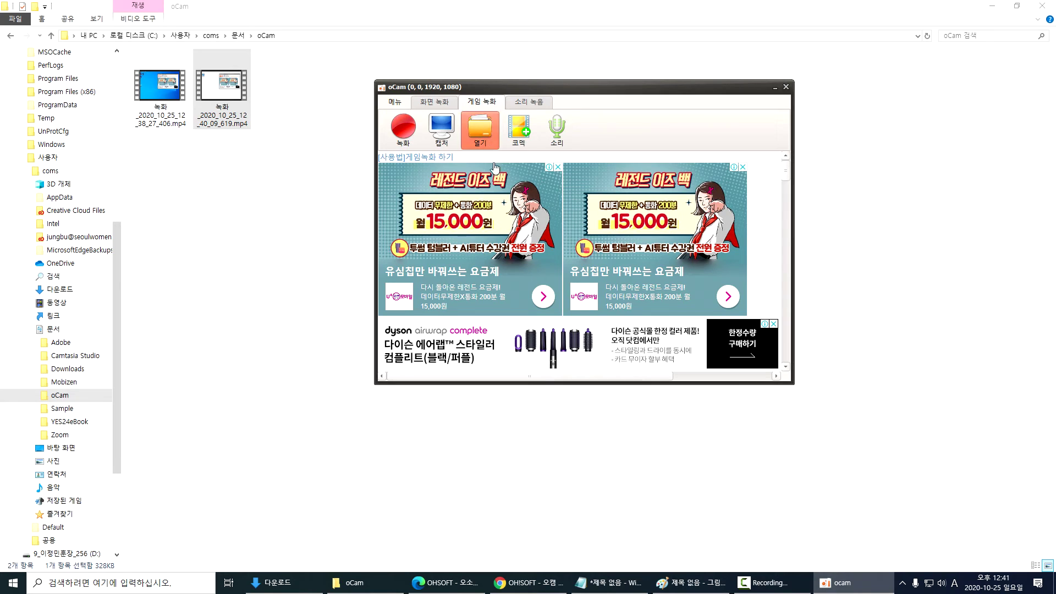
Try to start a game recording twice and dismiss the resulting dialogs
left_click(405, 124)
left_click(535, 312)
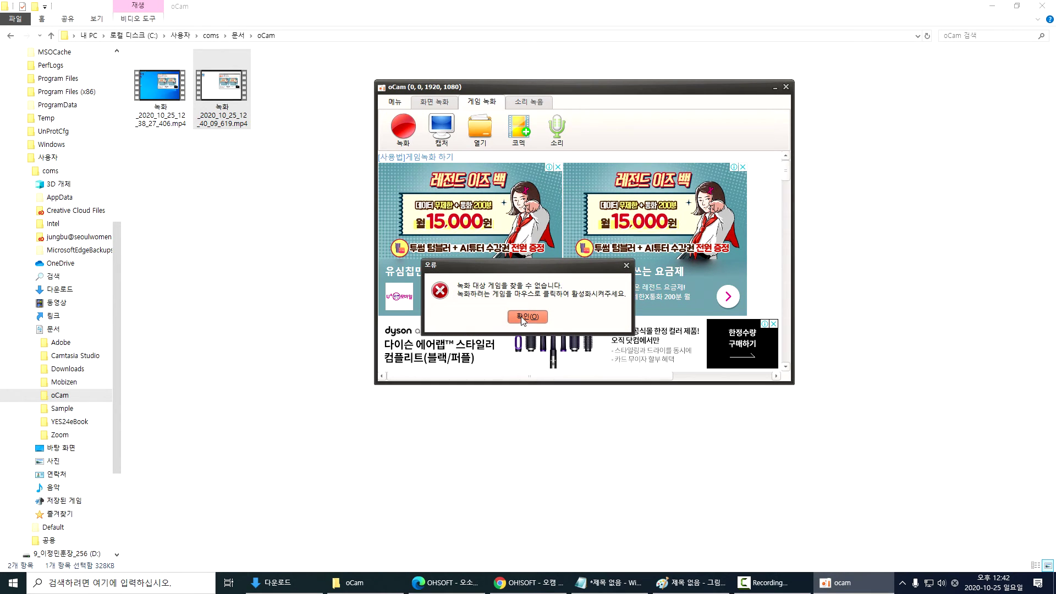
left_click(406, 125)
left_click(528, 318)
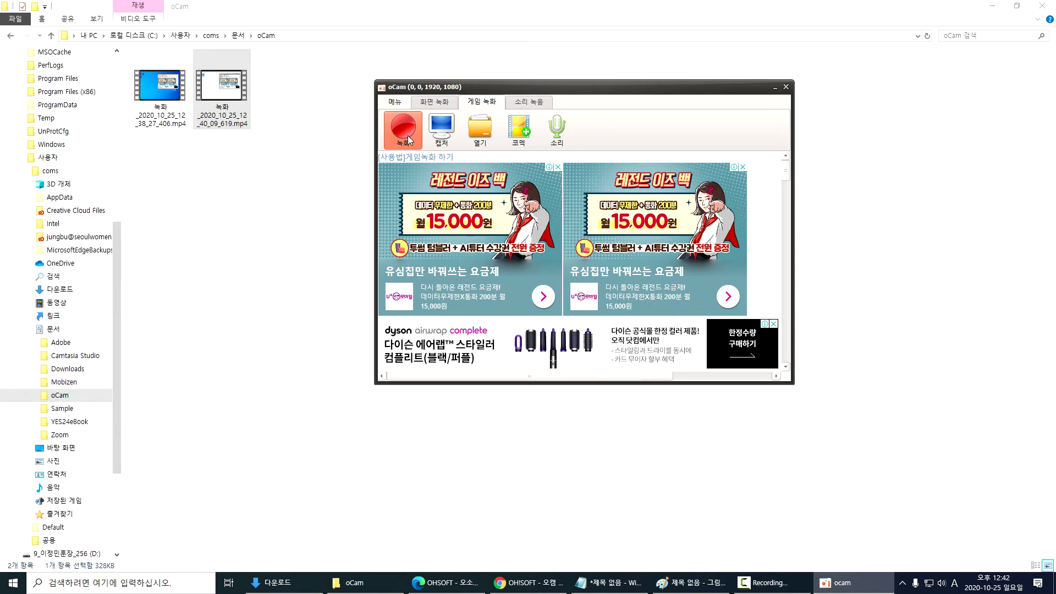
Return to the screen recording (화면 녹화) mode and look over oCam's general menu commands
left_click(437, 101)
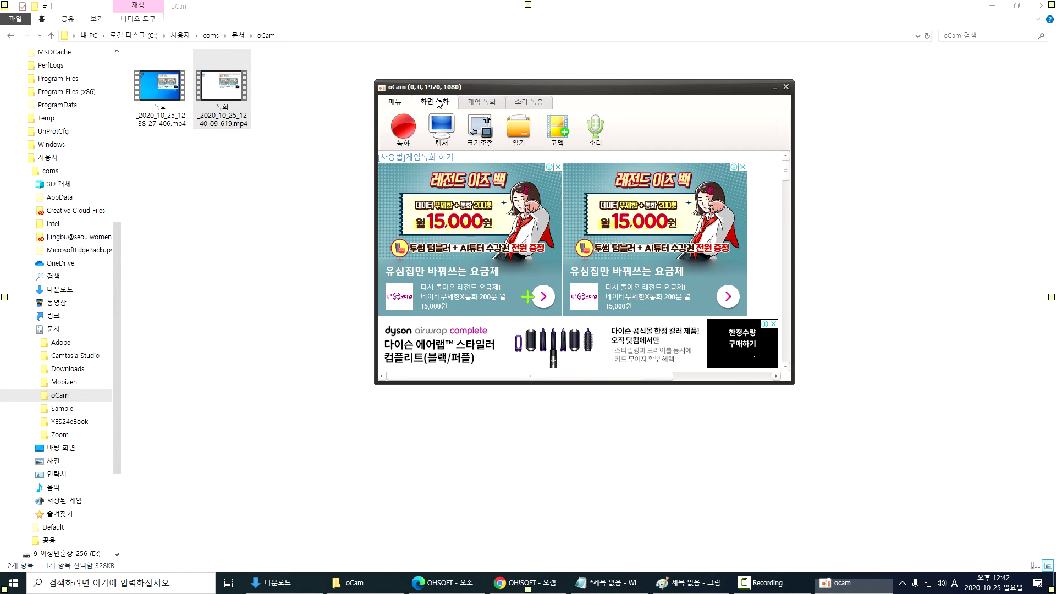
left_click(395, 102)
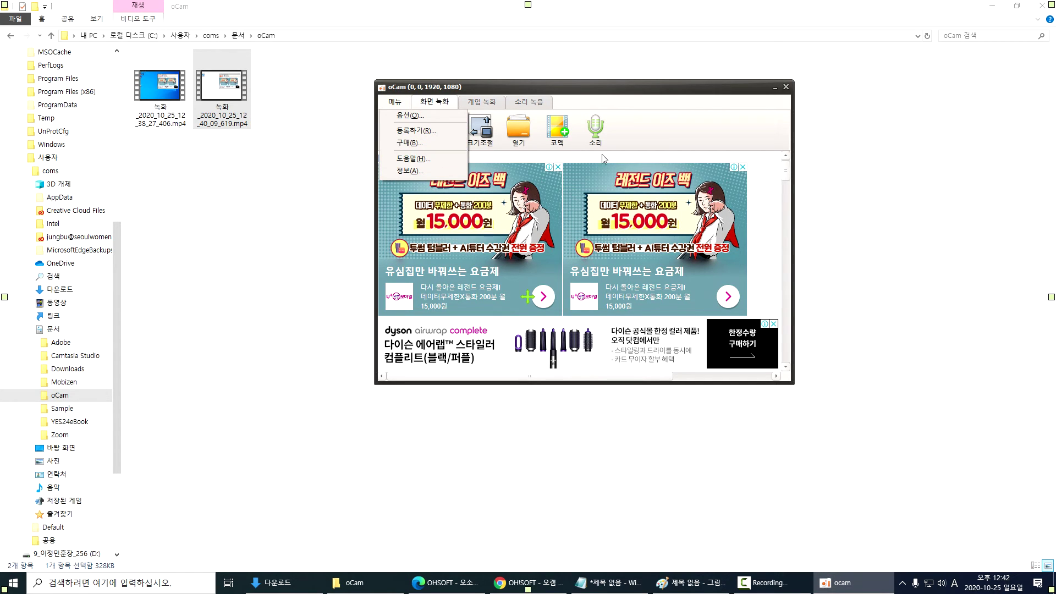
left_click(626, 95)
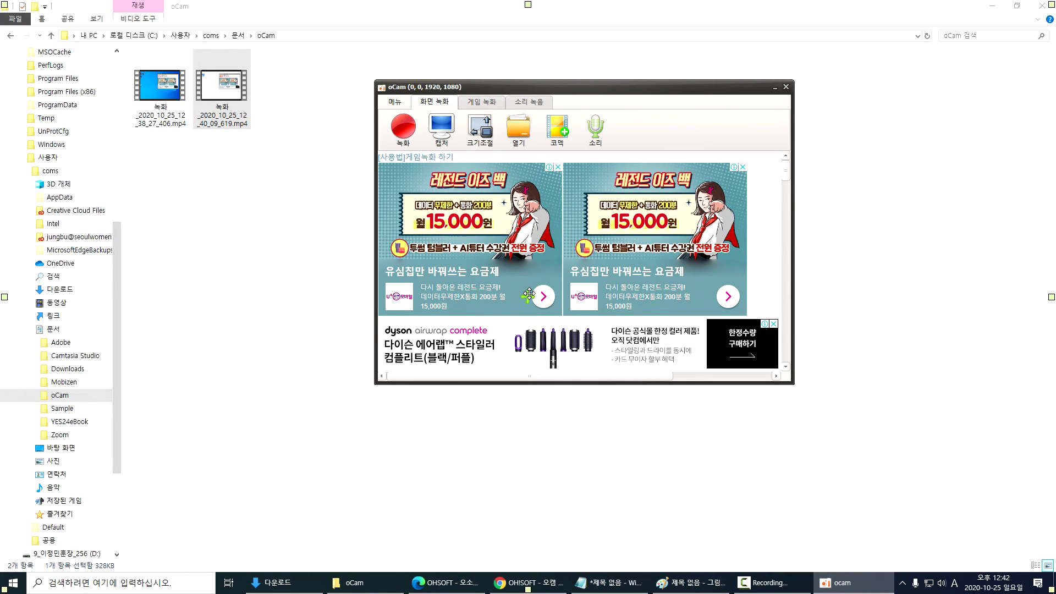
Open oCam's help (도움말) page, look through its usage guide archive, and close the page
left_click(395, 102)
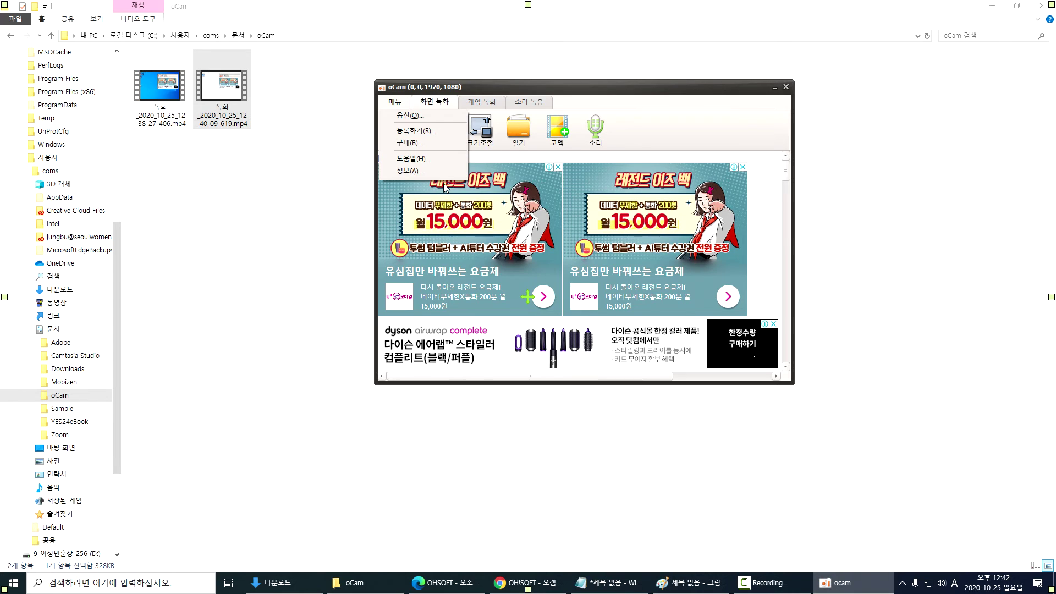
left_click(412, 159)
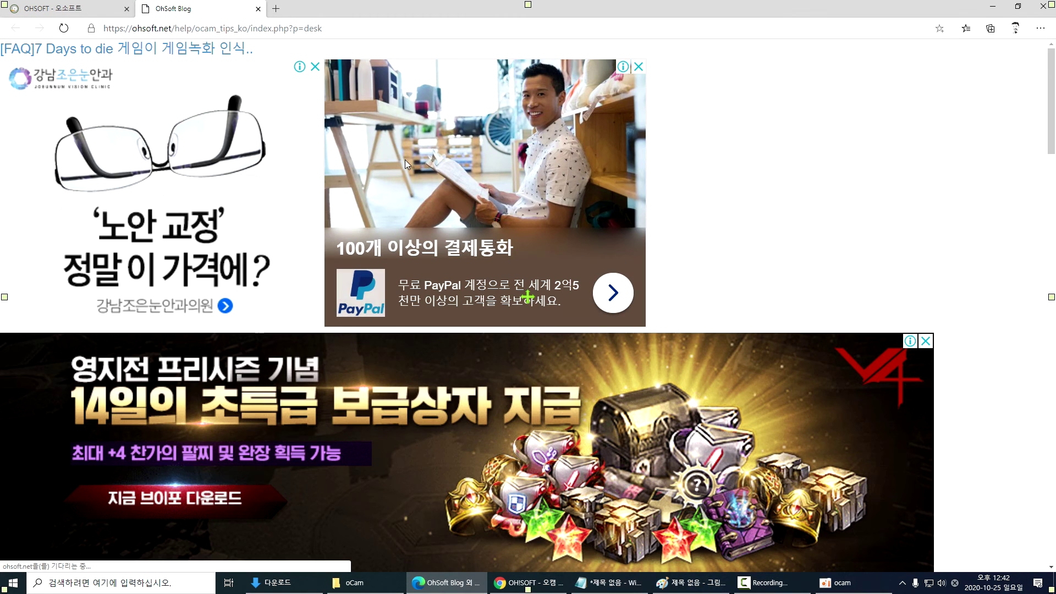
scroll(375, 309, "down", 15)
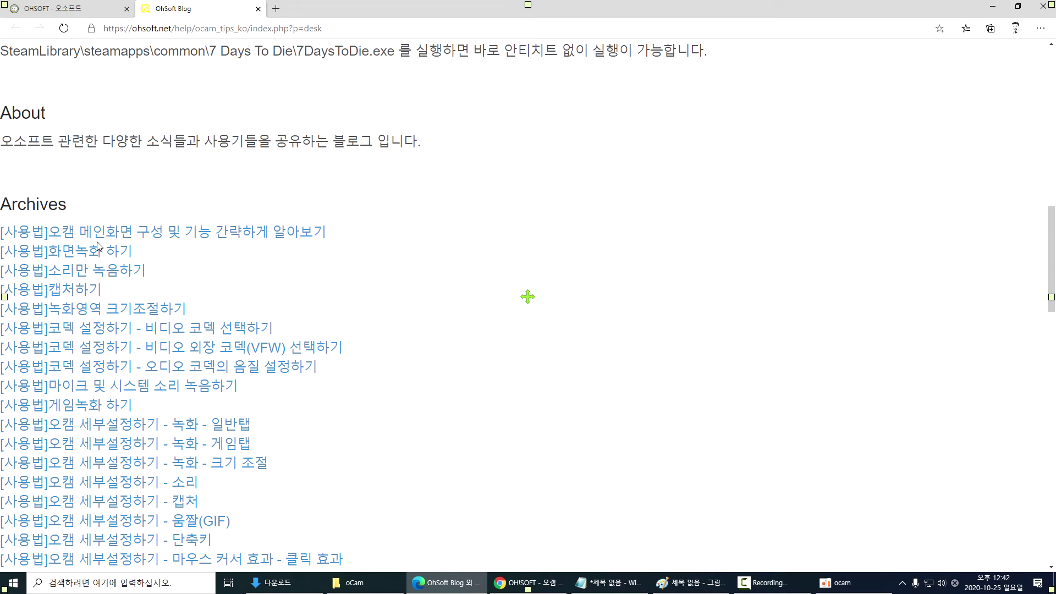
left_click(258, 9)
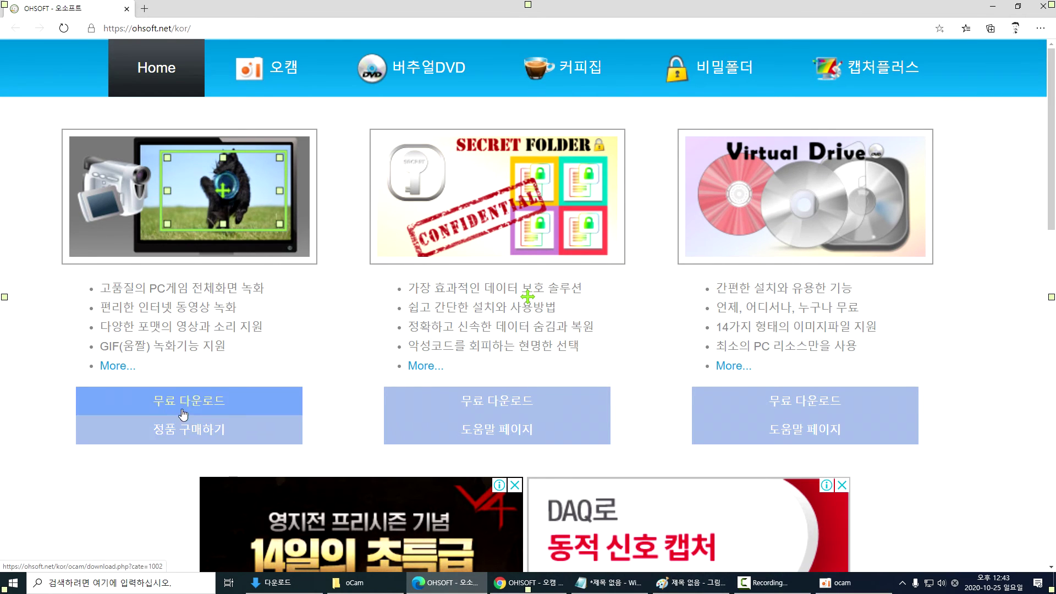
Open oCam's genuine license purchase page (정품 구매하기) on the OhSoft site and review the price and license terms
left_click(182, 431)
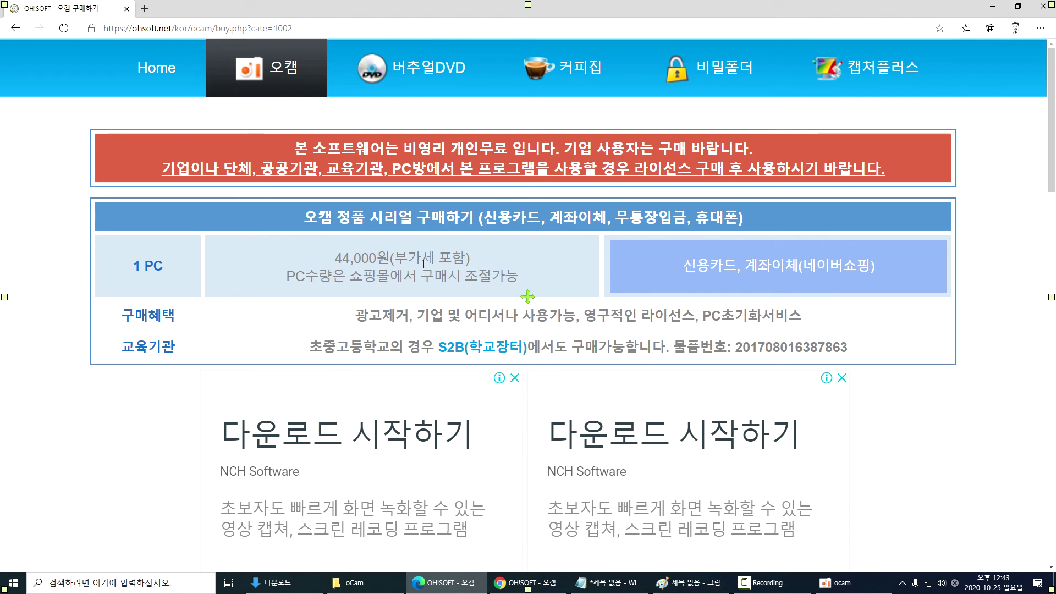
scroll(386, 262, "down", 2)
scroll(424, 265, "up", 2)
scroll(424, 267, "up", 1)
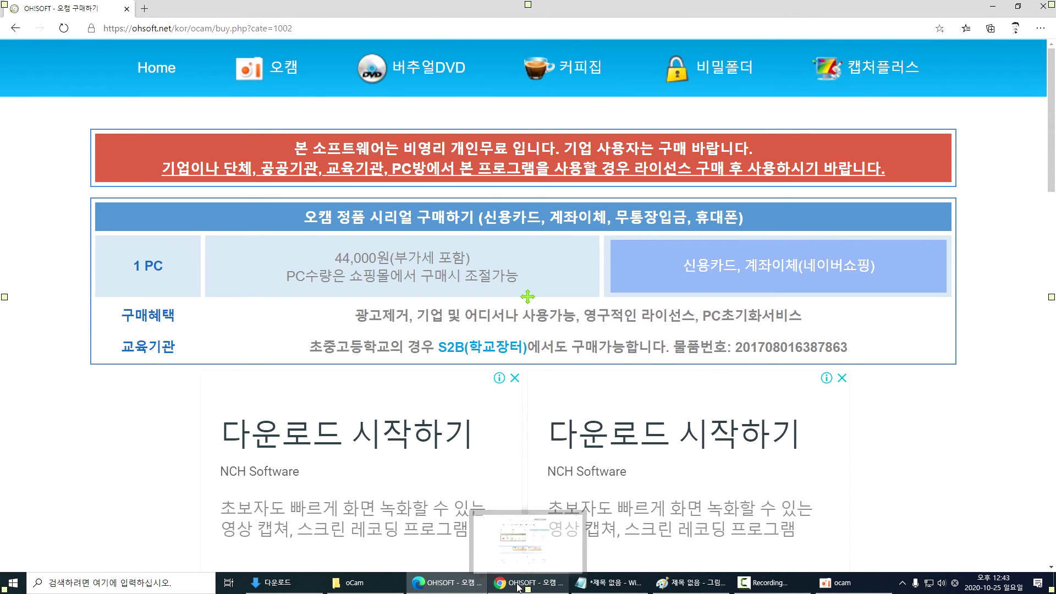
Search the web for 화면캡쳐 using the suggested search term
left_click(165, 28)
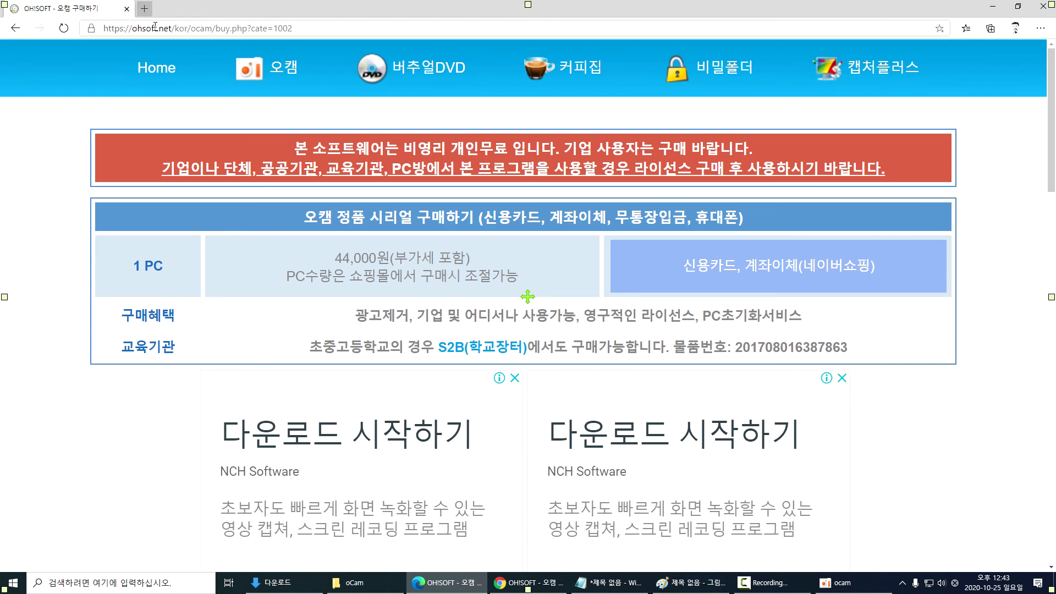
type("ghkauszoq")
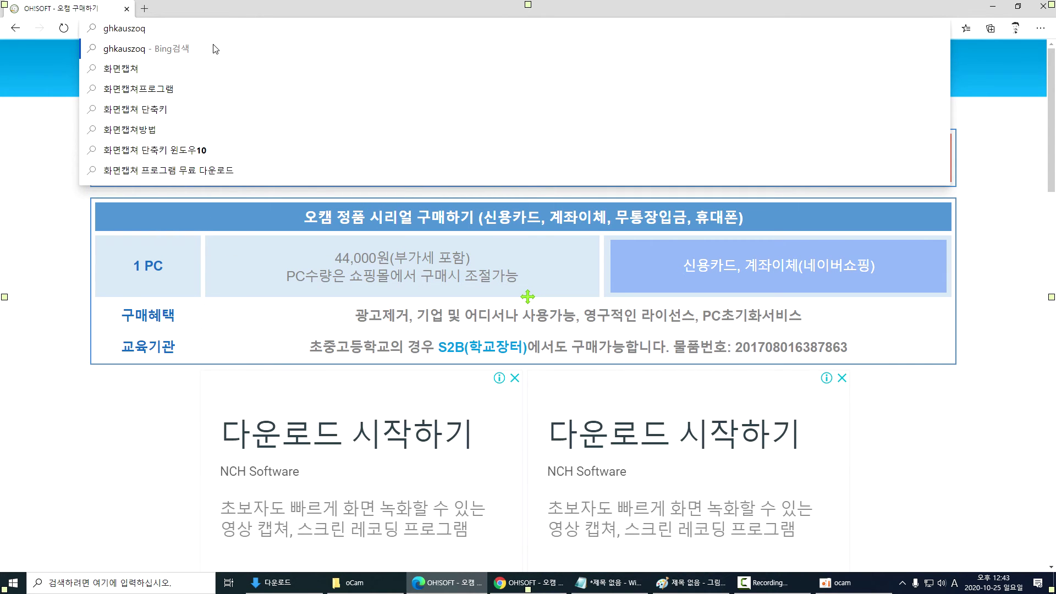
key("Down")
key("Return")
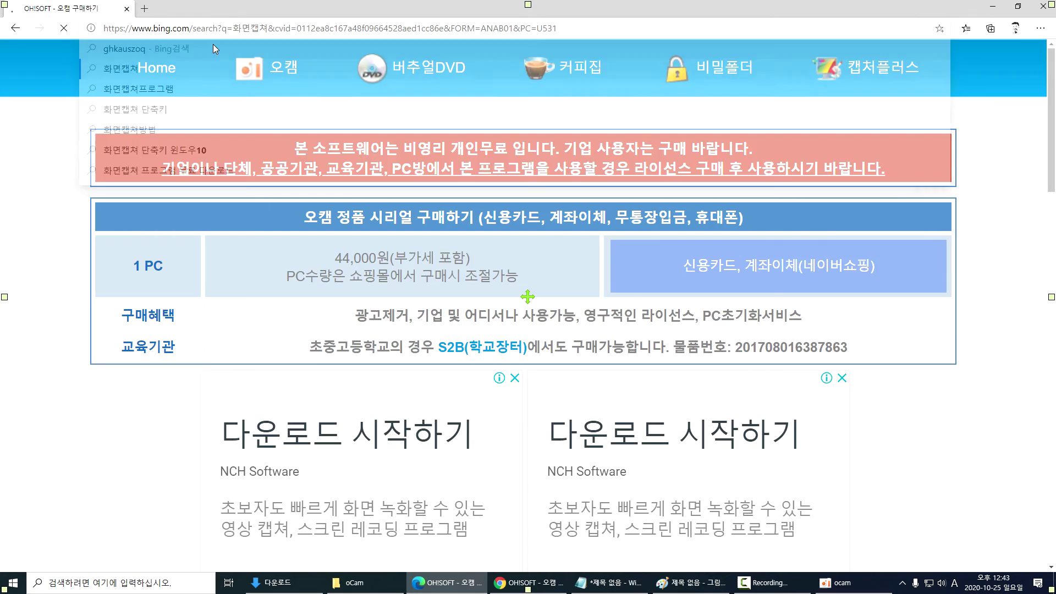
Look through the 화면캡쳐 results for screen capture methods, shortcuts, videos and programs
scroll(297, 319, "down", 5)
scroll(261, 312, "down", 3)
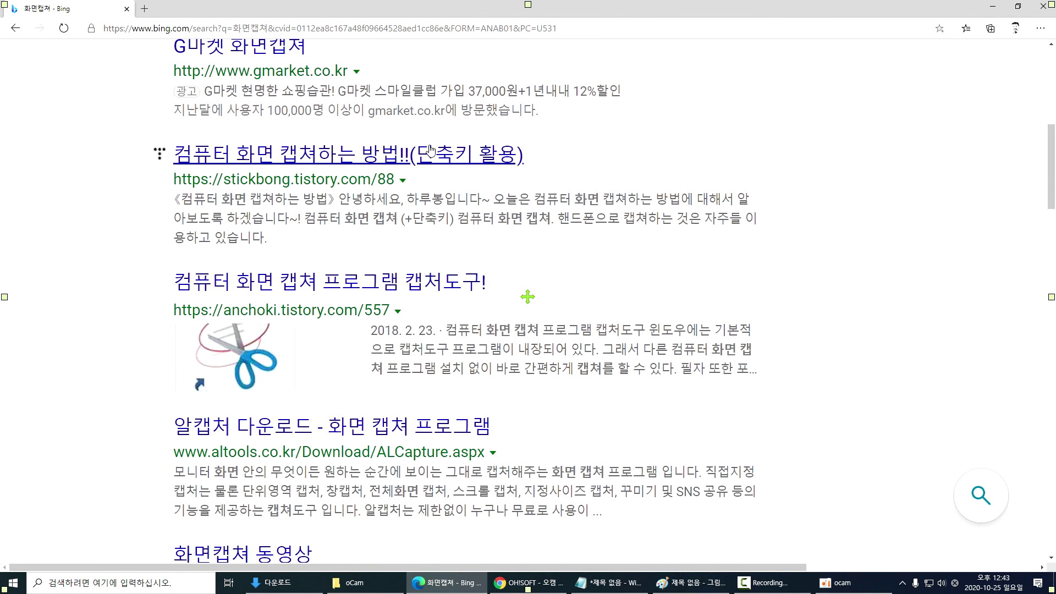
scroll(350, 283, "down", 1)
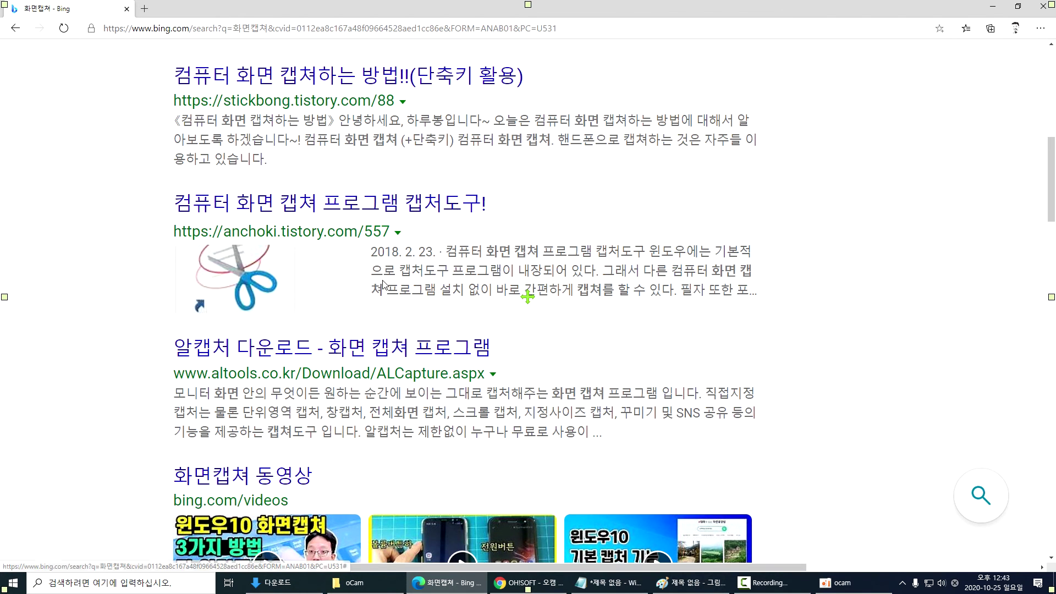
scroll(309, 329, "down", 4)
scroll(310, 329, "down", 3)
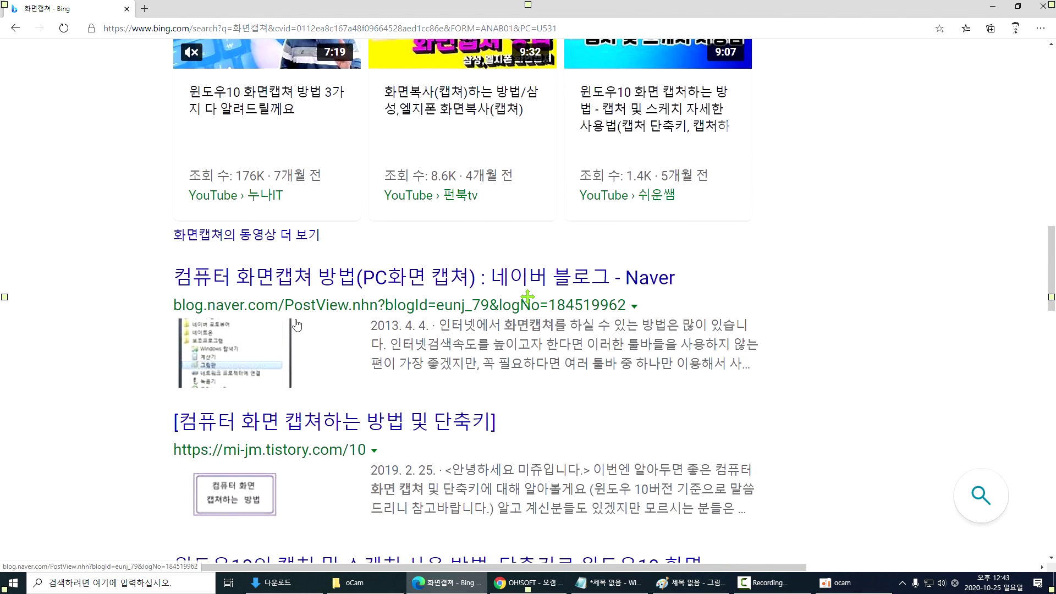
scroll(292, 259, "up", 2)
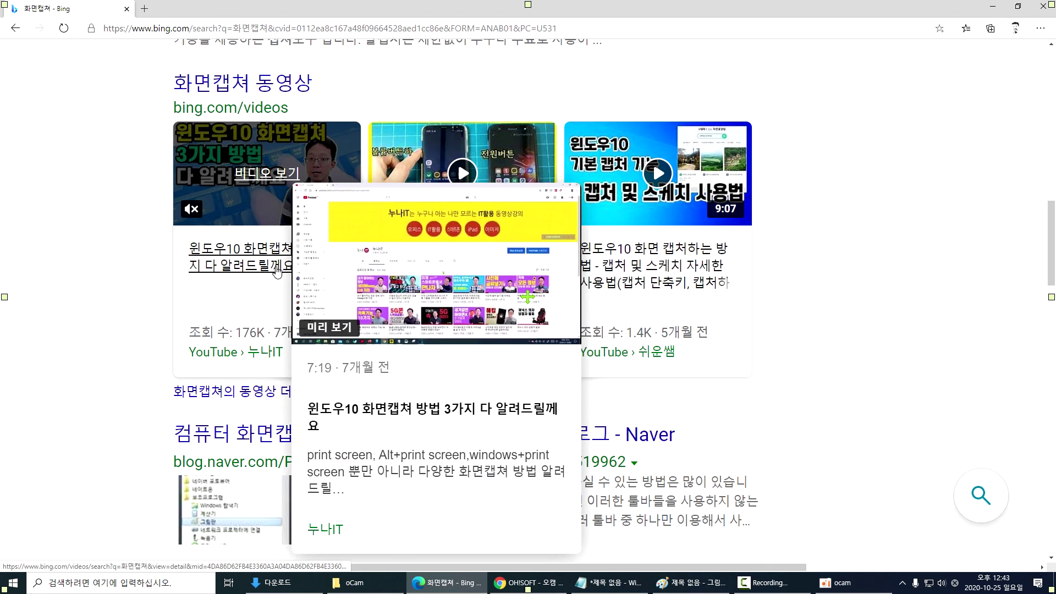
scroll(344, 329, "down", 4)
scroll(344, 328, "down", 4)
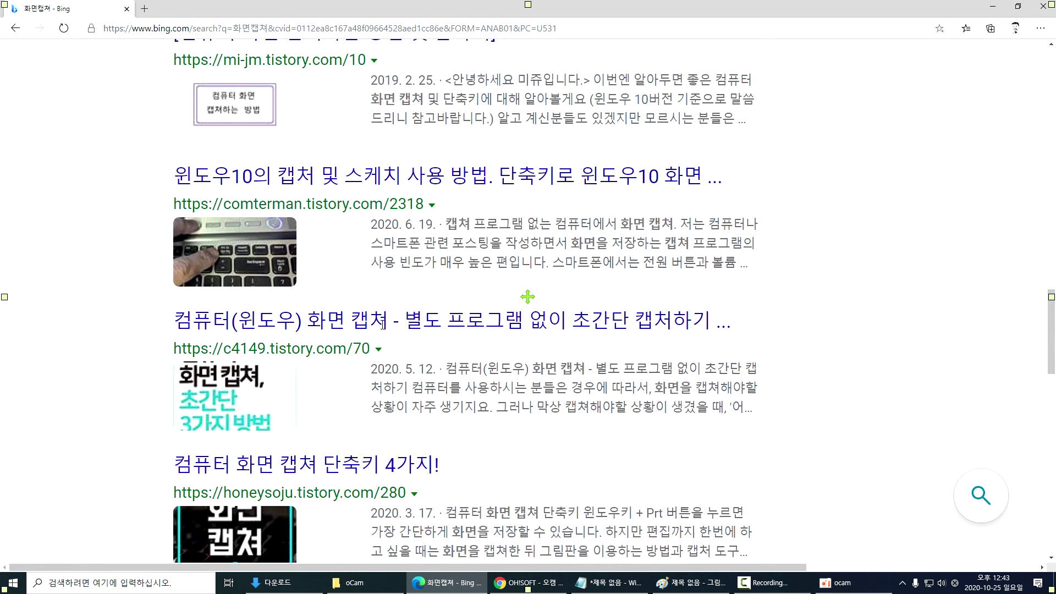
scroll(129, 384, "down", 5)
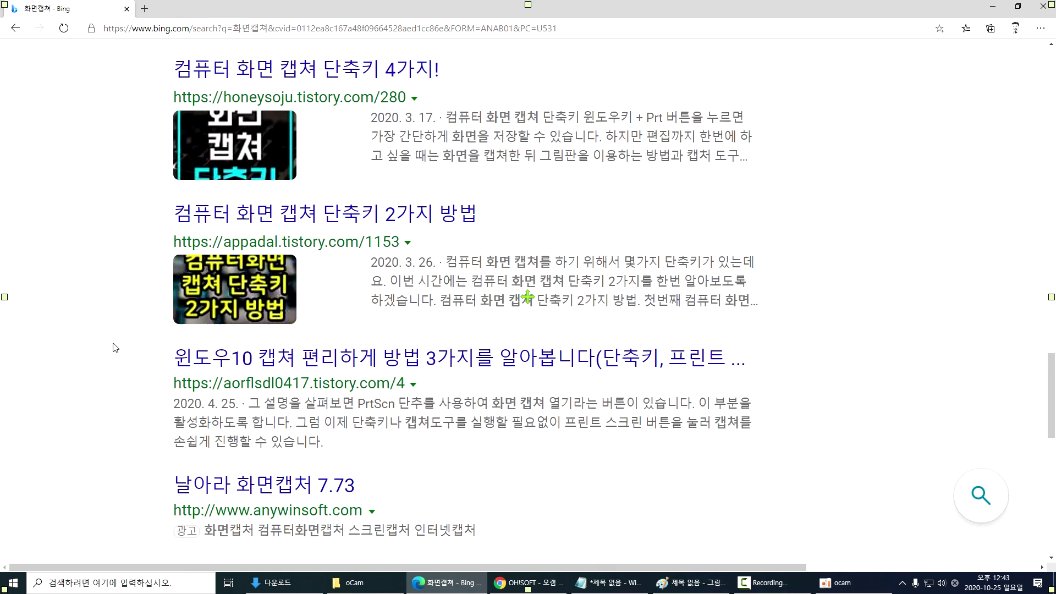
Refine the search to 화면캡쳐프로그램 and browse the results for available screen capture programs
scroll(115, 360, "up", 15)
left_click(255, 84)
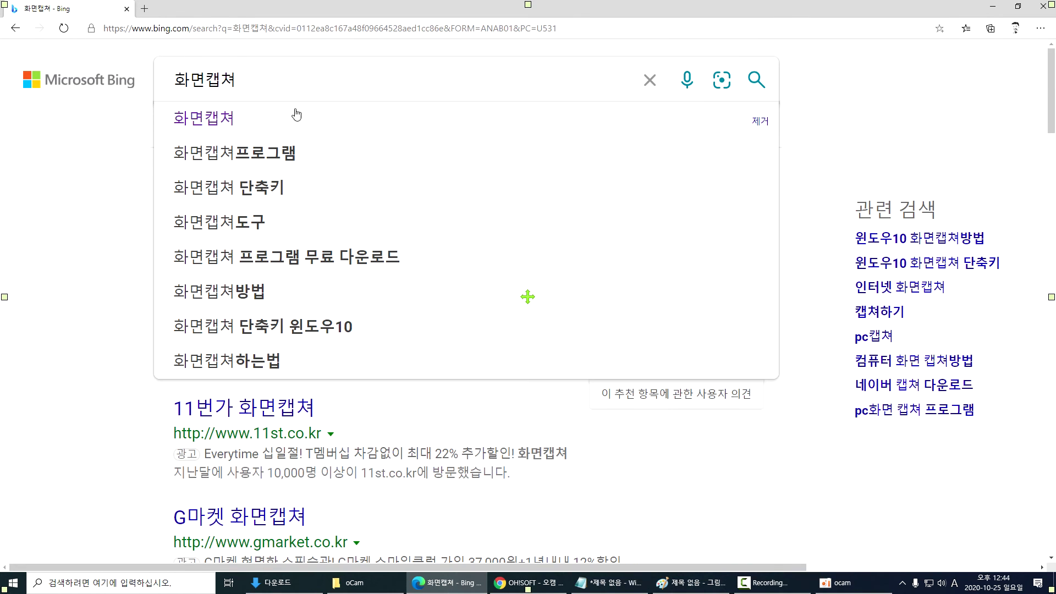
left_click(293, 152)
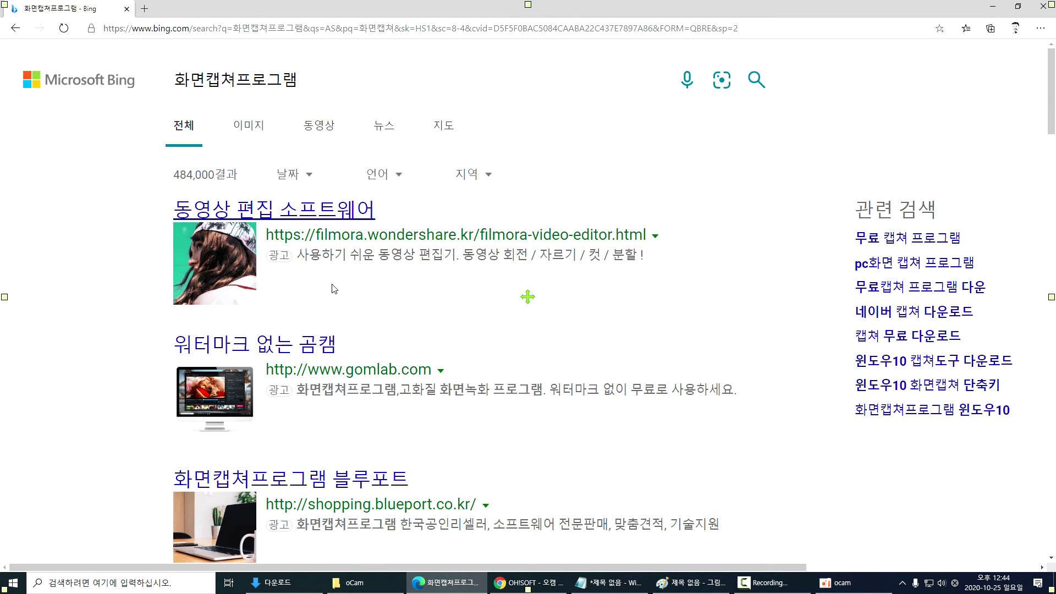
scroll(346, 297, "down", 3)
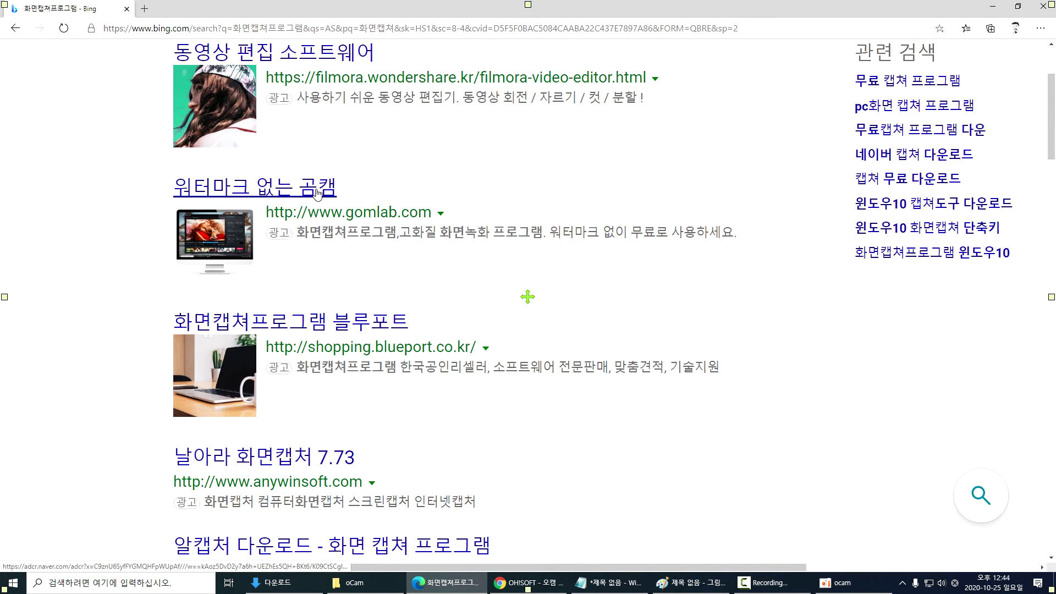
scroll(333, 248, "down", 4)
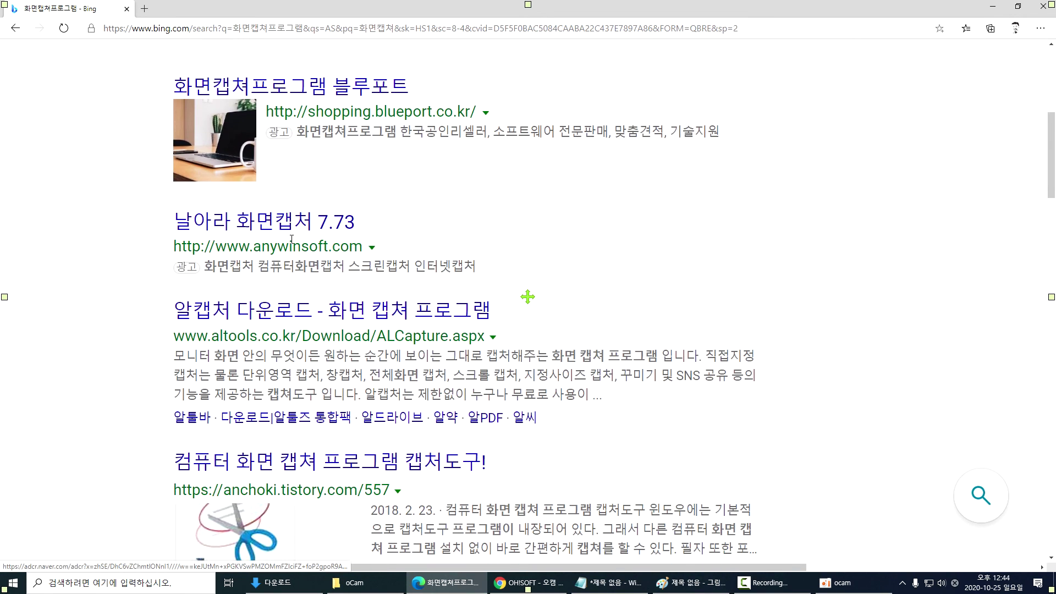
scroll(291, 238, "up", 5)
scroll(325, 276, "down", 12)
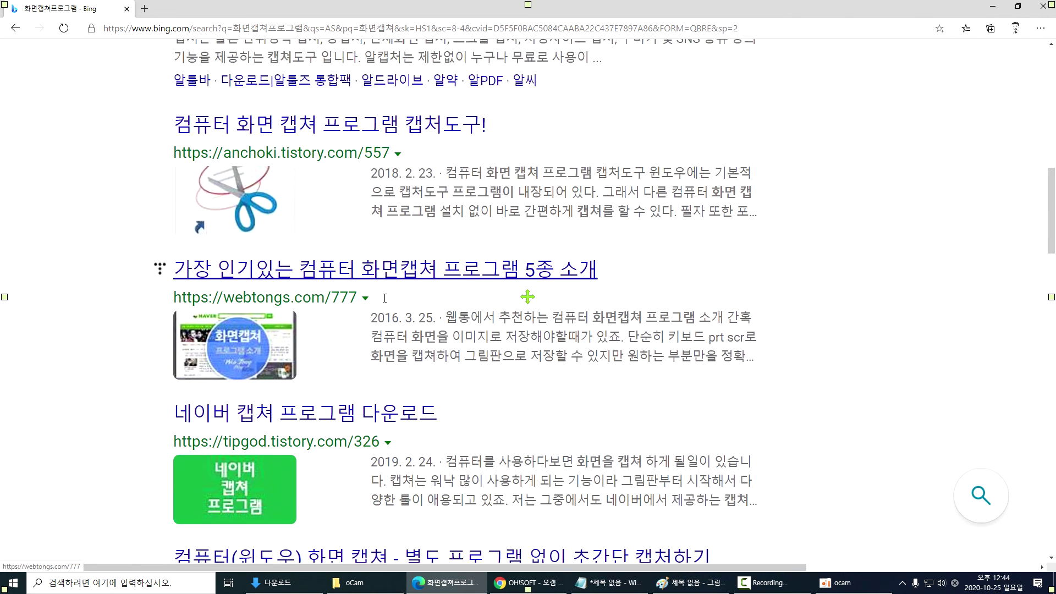
scroll(384, 298, "down", 6)
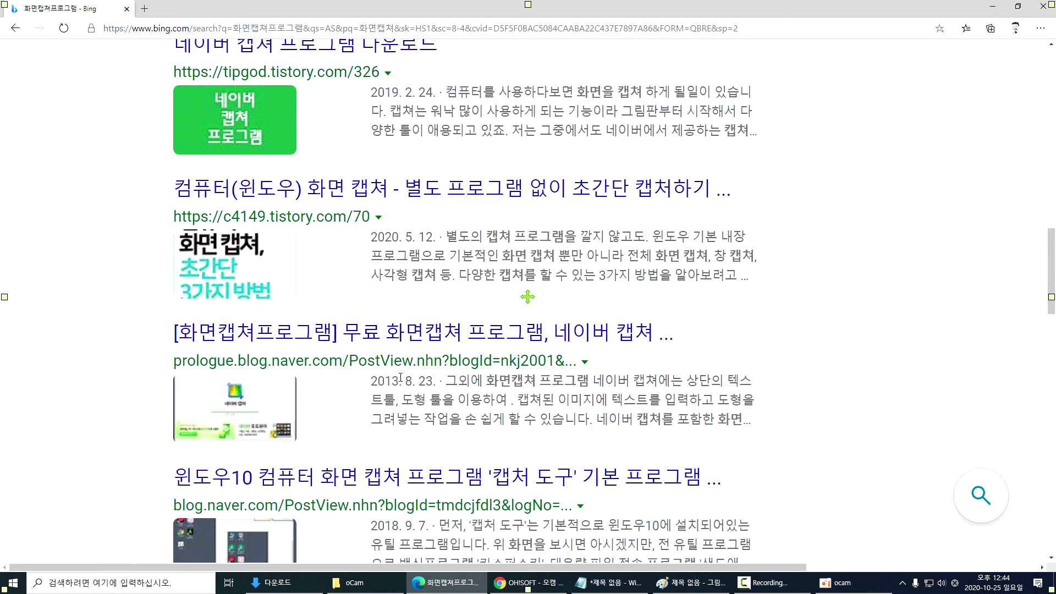
Switch to the oCam folder window and widen its navigation pane
left_click(363, 583)
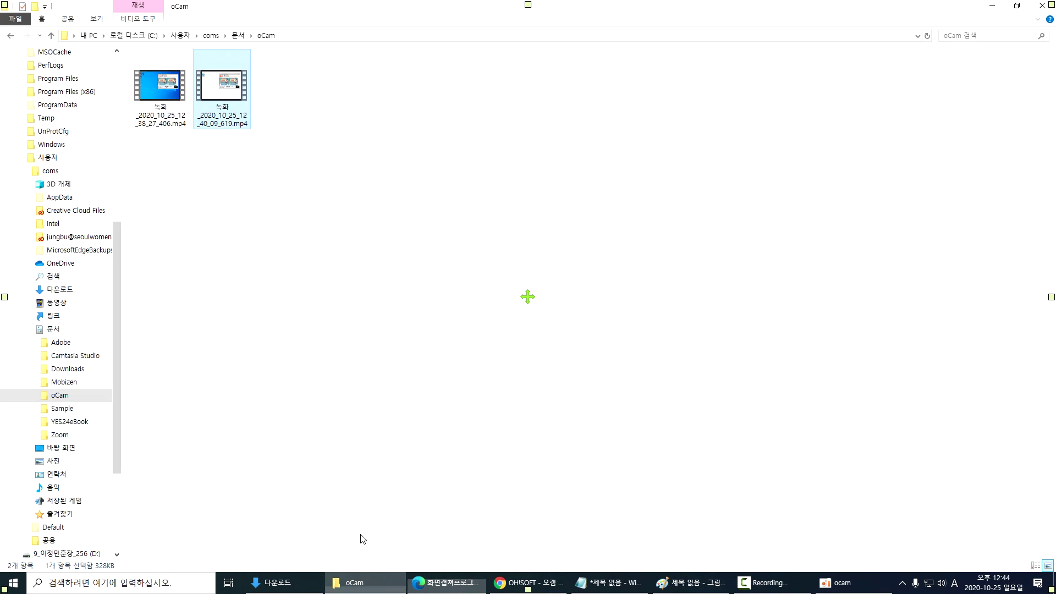
left_click_drag(122, 234, 191, 230)
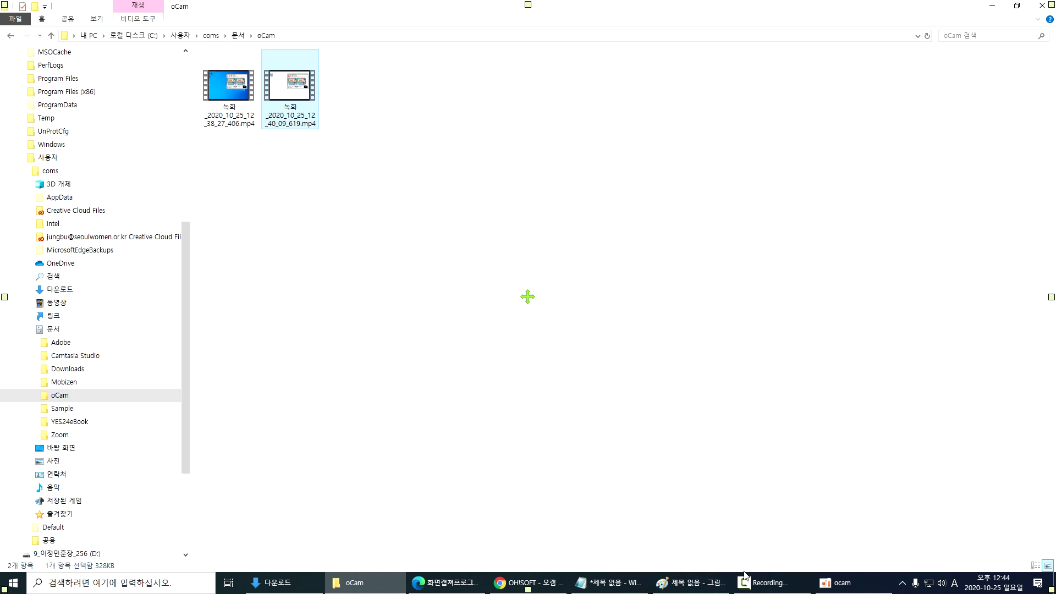
Return to the 화면캡쳐프로그램 results and examine the remaining entries and related searches down to the end of the page
left_click(469, 589)
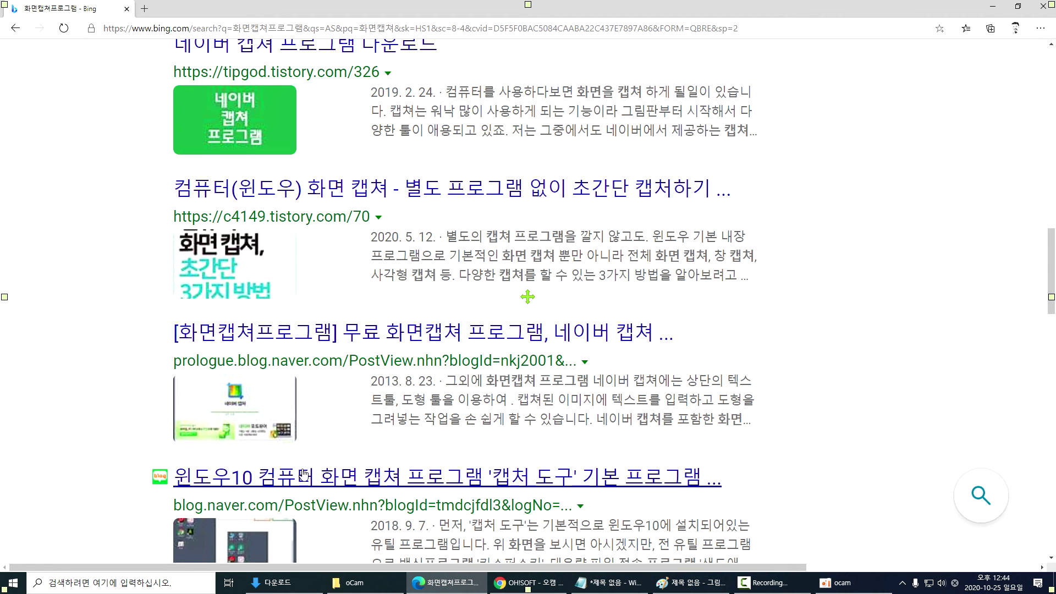
scroll(311, 468, "down", 4)
scroll(311, 469, "down", 4)
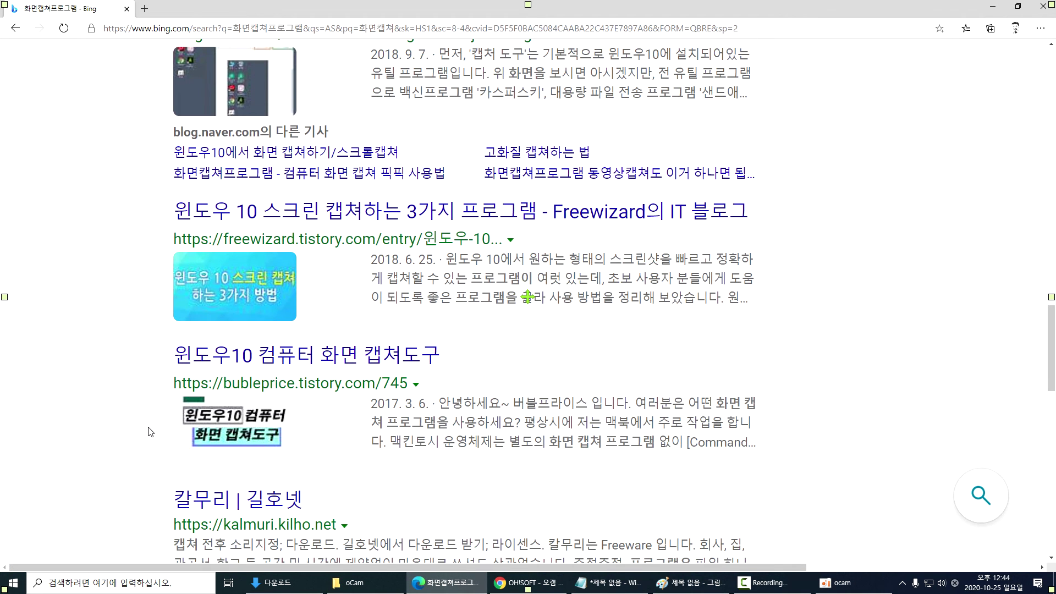
scroll(136, 408, "down", 12)
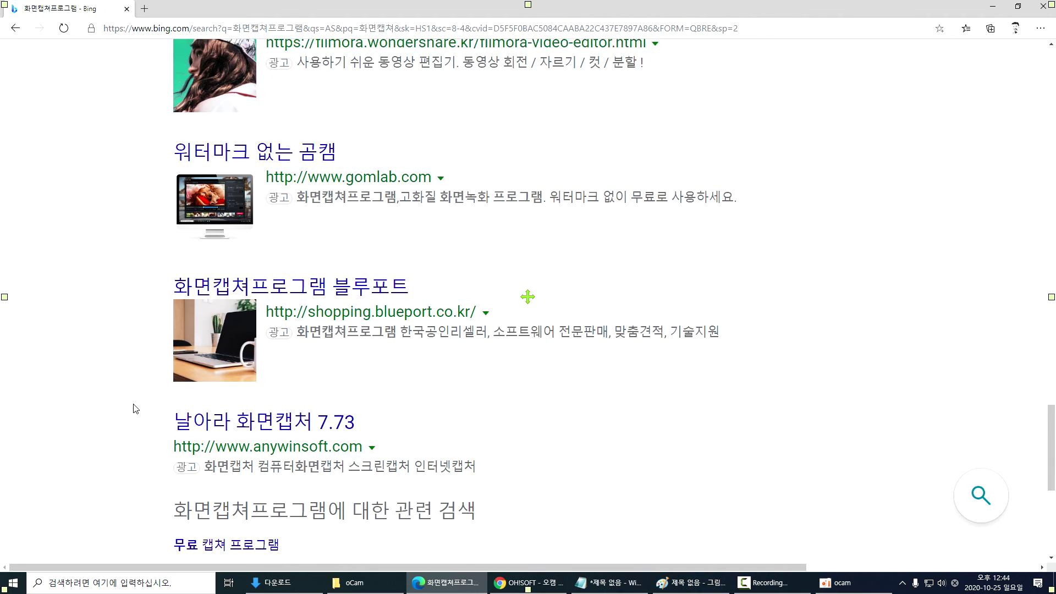
scroll(170, 401, "down", 4)
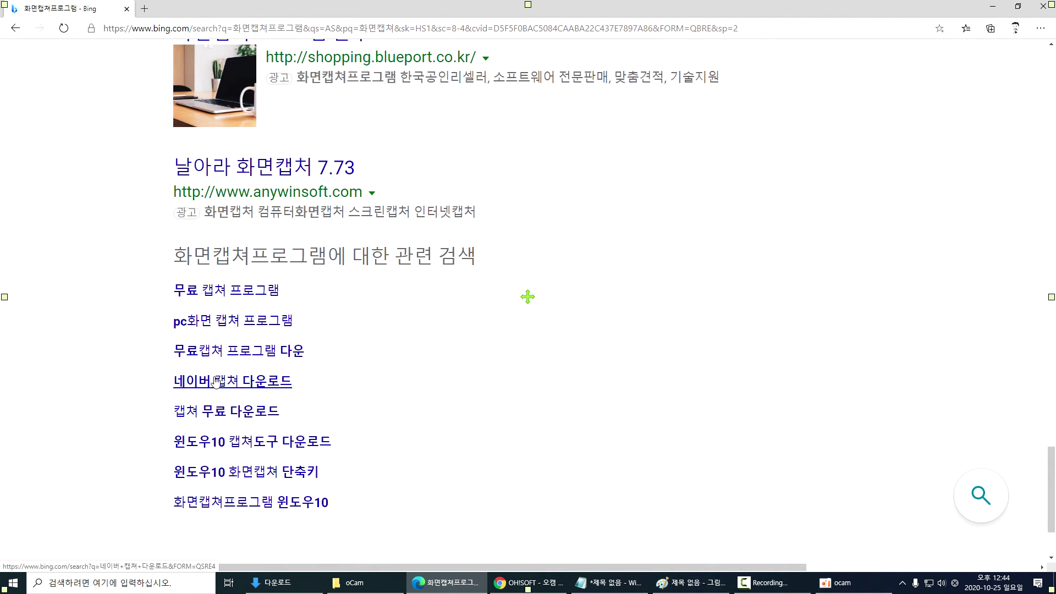
scroll(245, 416, "down", 2)
key("ctrl+minus")
key("ctrl+minus")
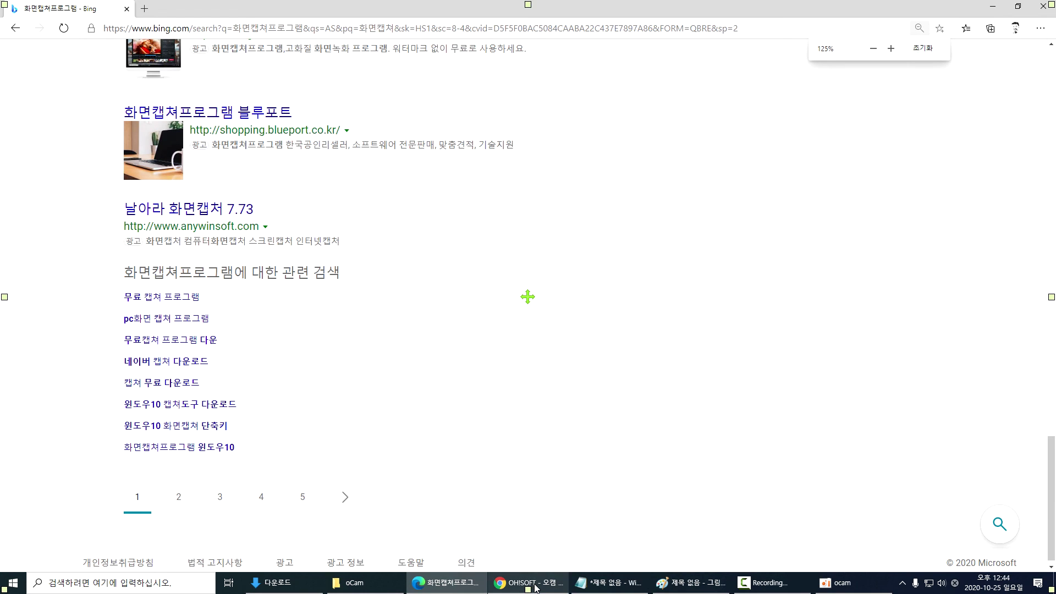
Switch to Chrome and close the oCam Google search tab and the oCam download page tab
left_click(529, 583)
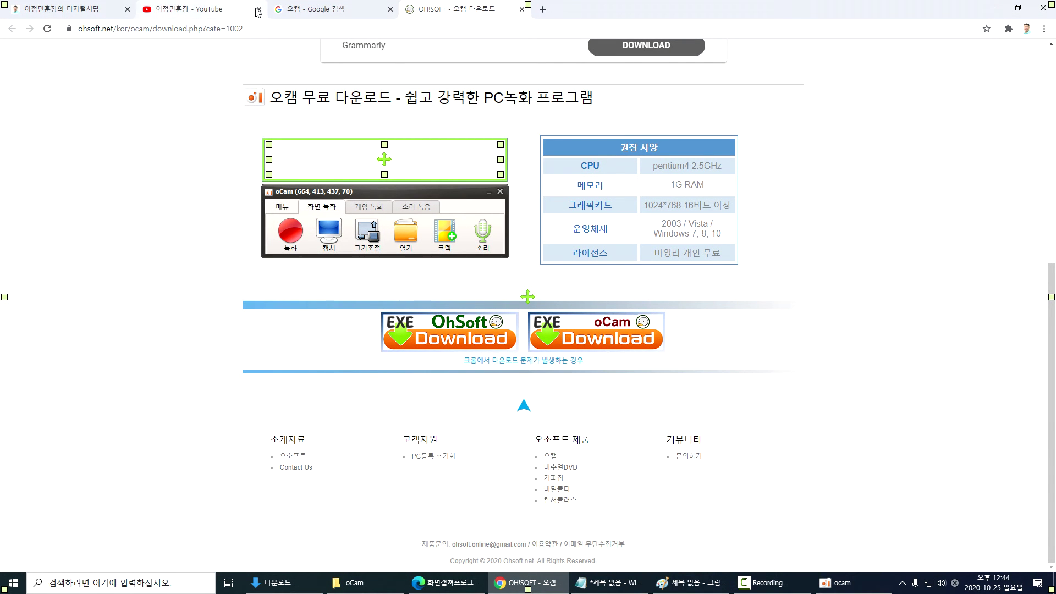
left_click(390, 9)
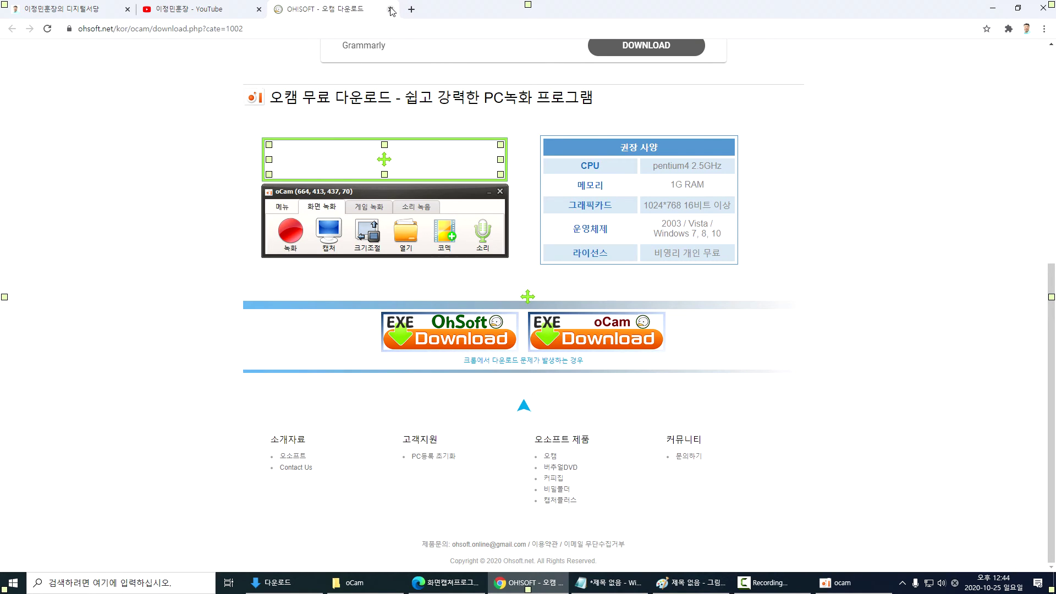
left_click(391, 9)
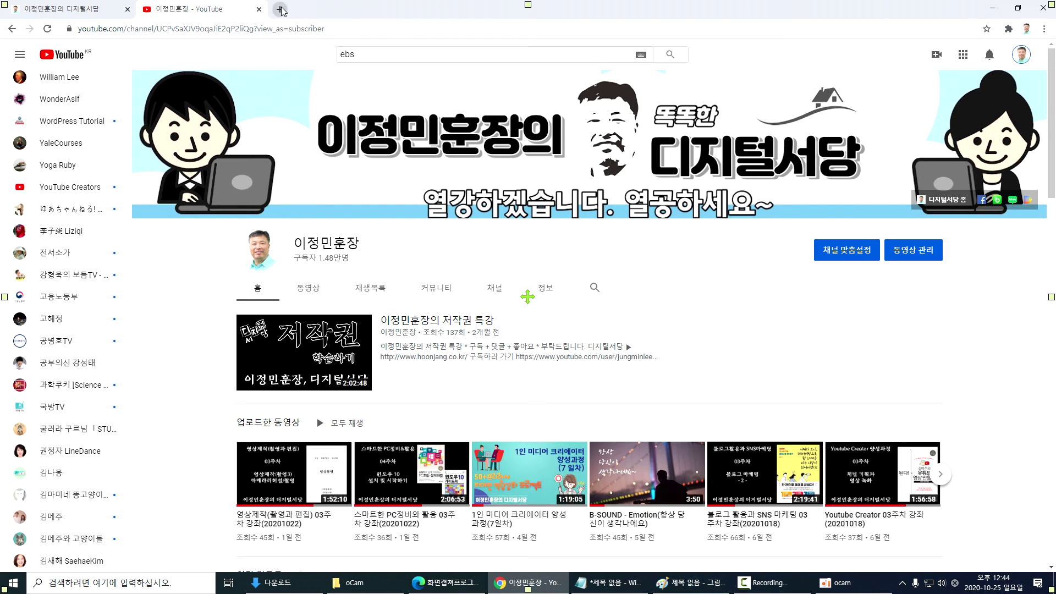
Go back to the Bing results in Edge and review the screen capture programs from the end of the list to its start
left_click(454, 583)
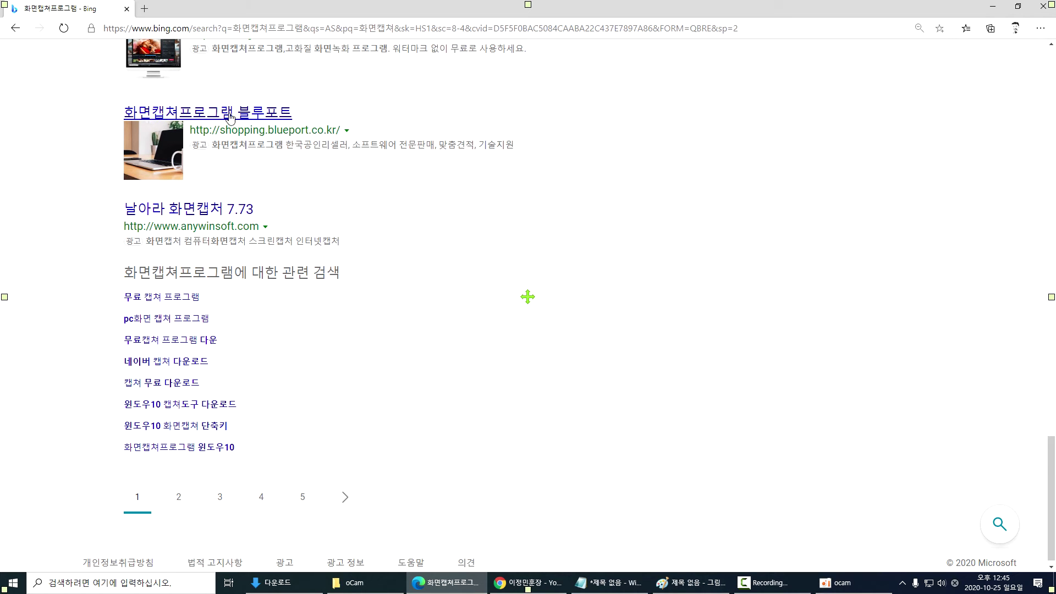
scroll(603, 323, "up", 15)
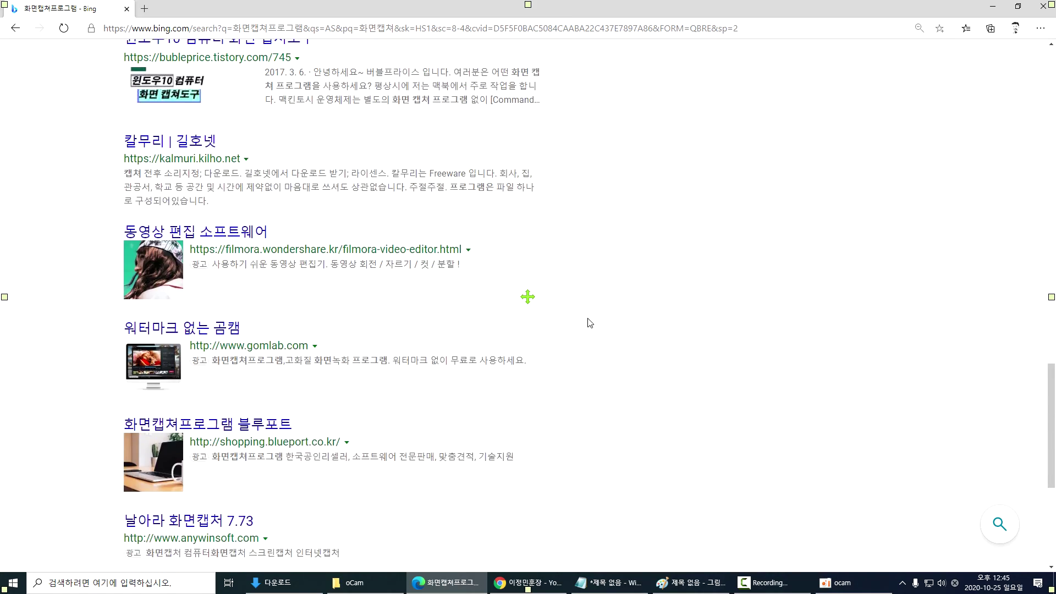
scroll(588, 326, "up", 3)
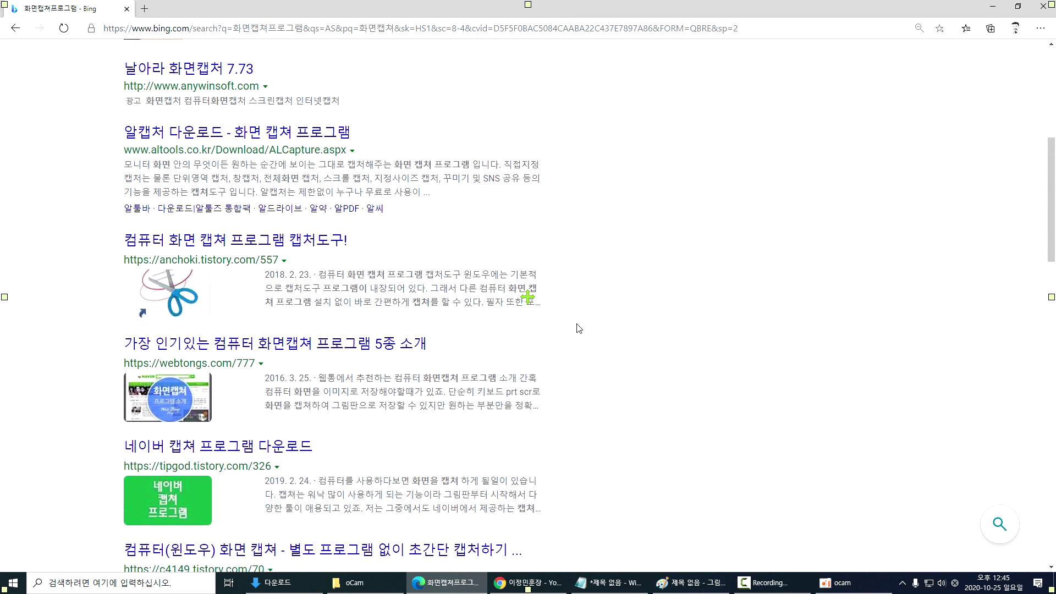
scroll(238, 238, "up", 1)
scroll(239, 238, "up", 4)
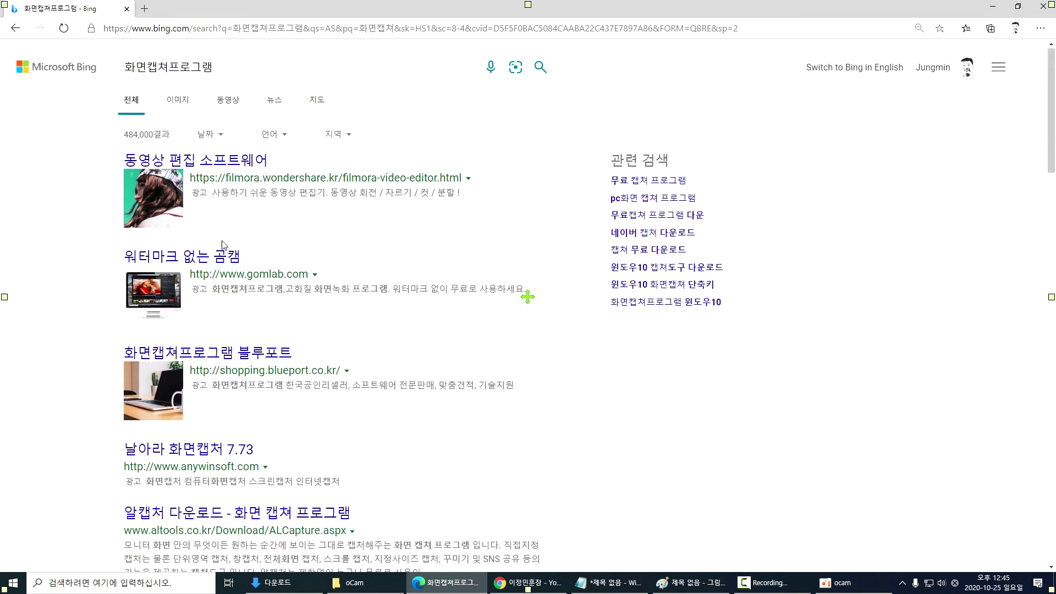
Open the gomlab.com result for 곰캠 and examine the GOM Cam product introduction from recording through video editing
left_click(182, 259)
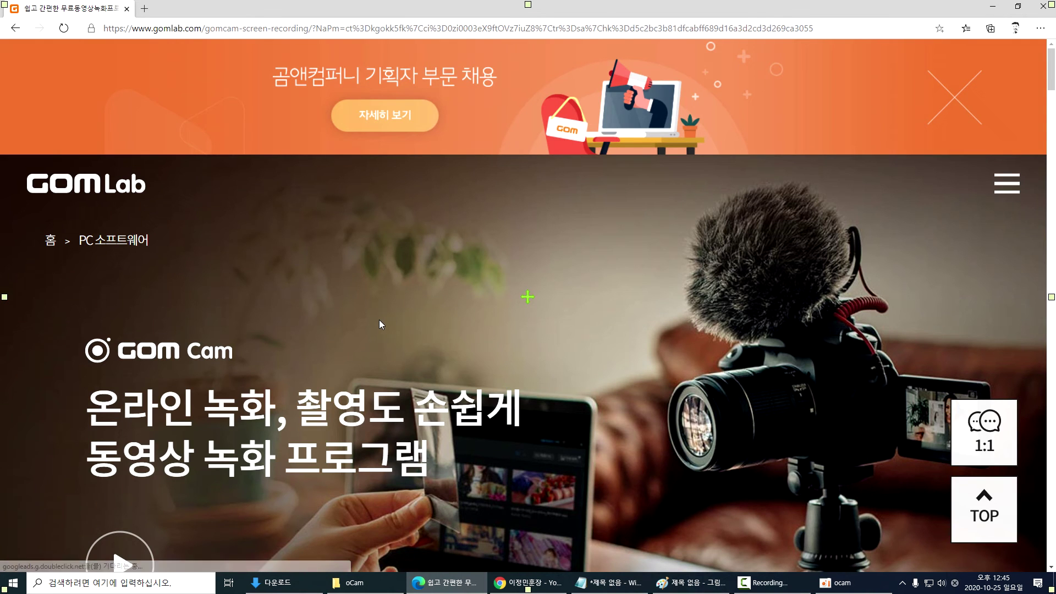
scroll(358, 319, "down", 2)
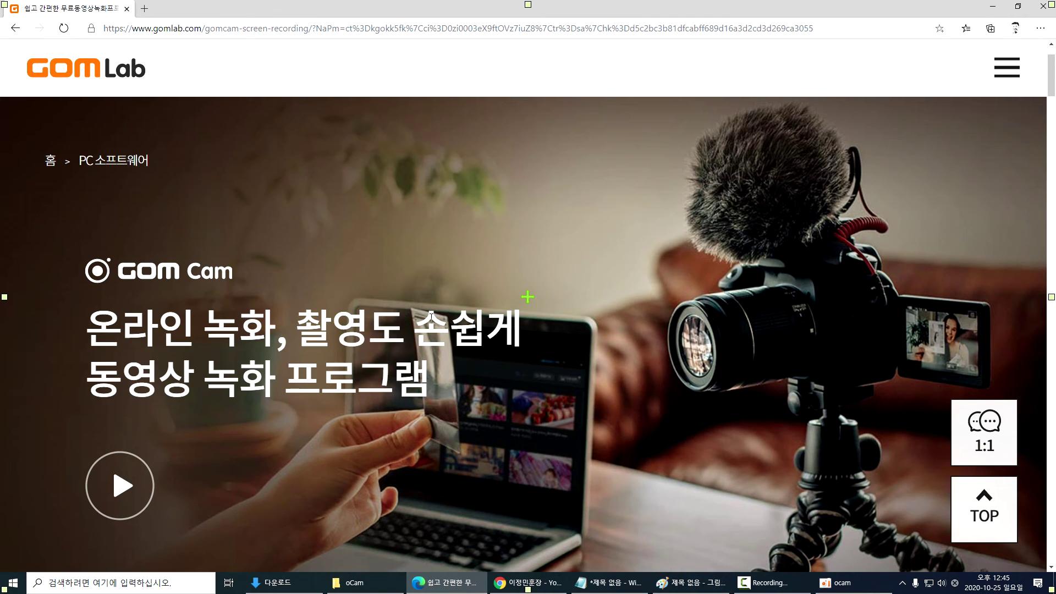
scroll(145, 367, "down", 4)
scroll(237, 310, "up", 4)
scroll(237, 310, "down", 5)
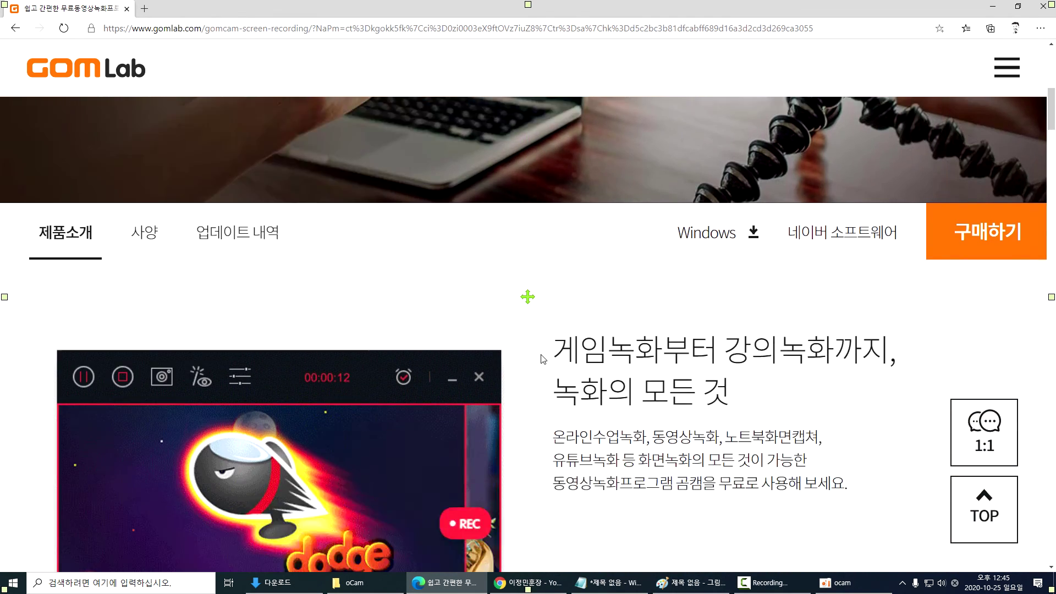
scroll(620, 238, "up", 2)
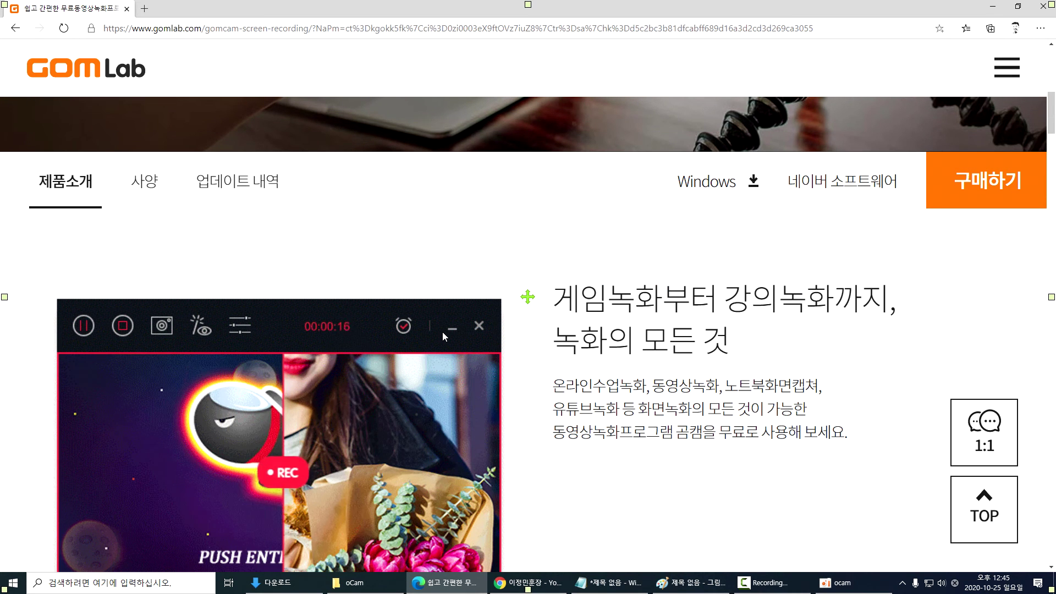
scroll(407, 340, "down", 4)
scroll(465, 345, "down", 5)
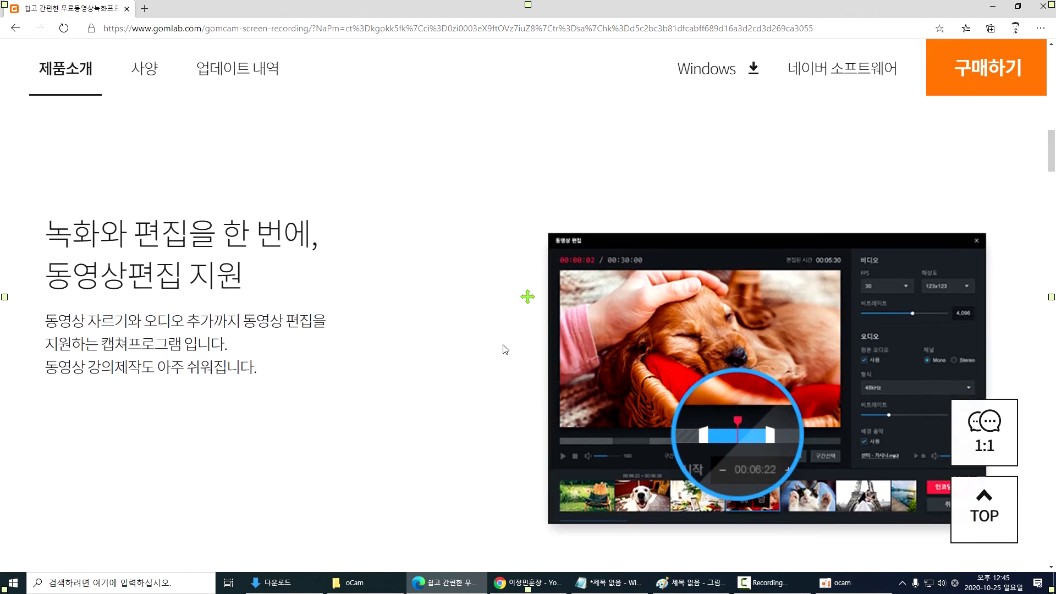
scroll(453, 345, "down", 1)
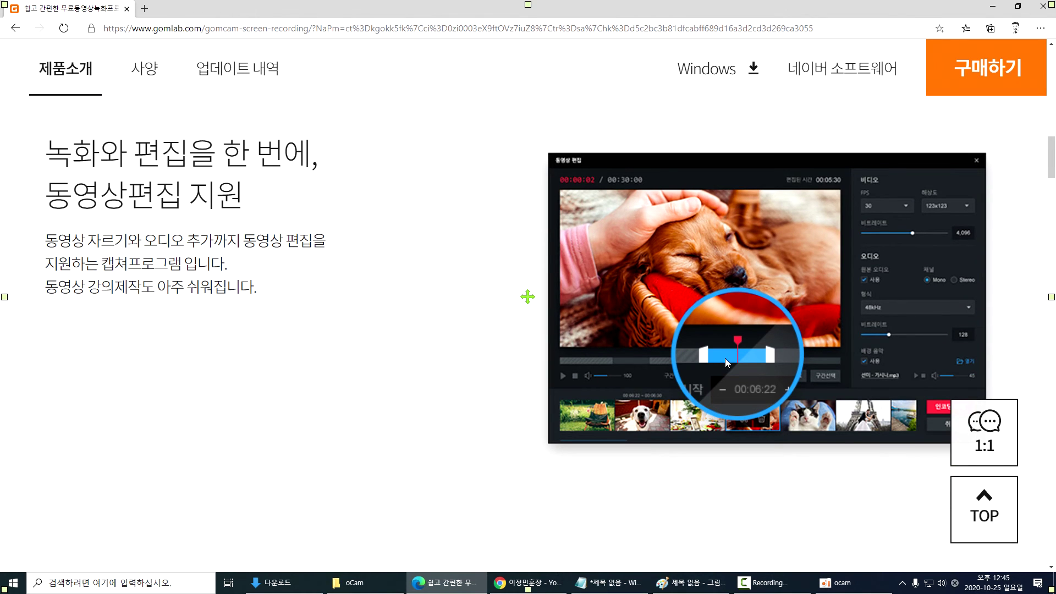
Open the GOM Cam purchase page and highlight the discounted price of the basic permanent license
left_click(986, 89)
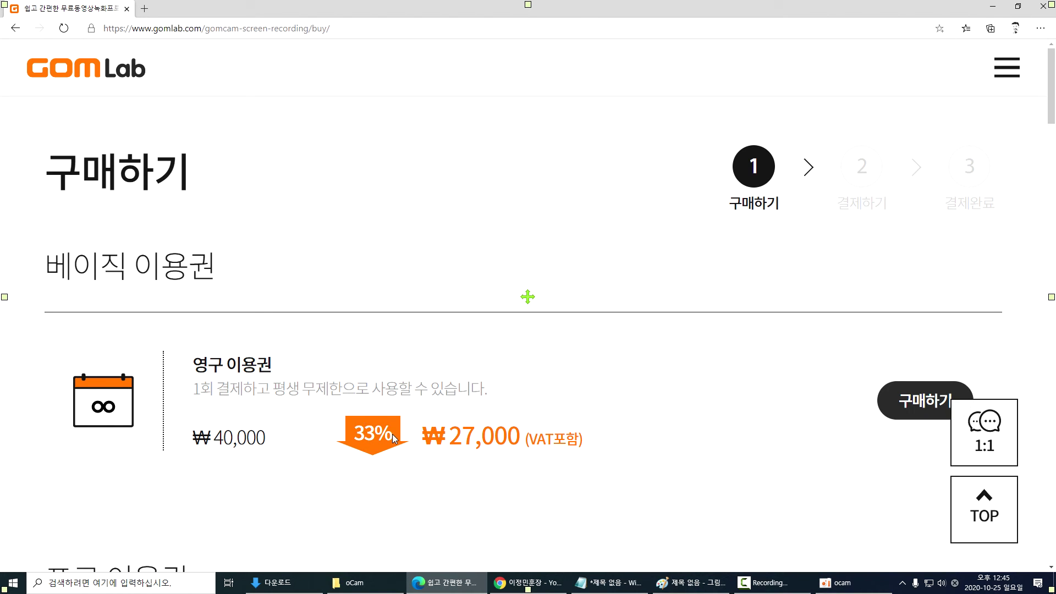
left_click_drag(455, 433, 508, 434)
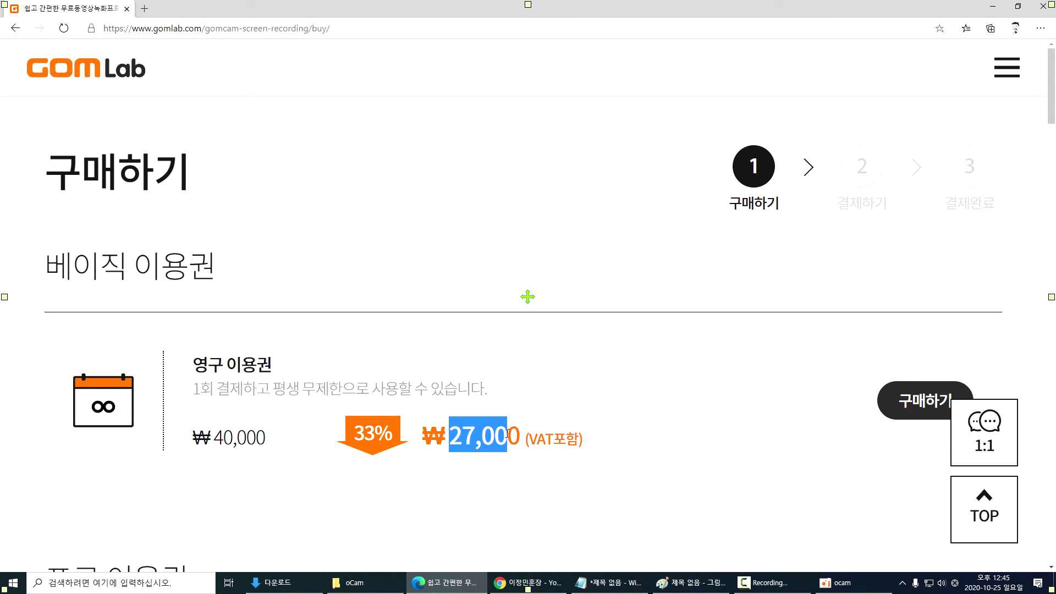
scroll(464, 418, "down", 4)
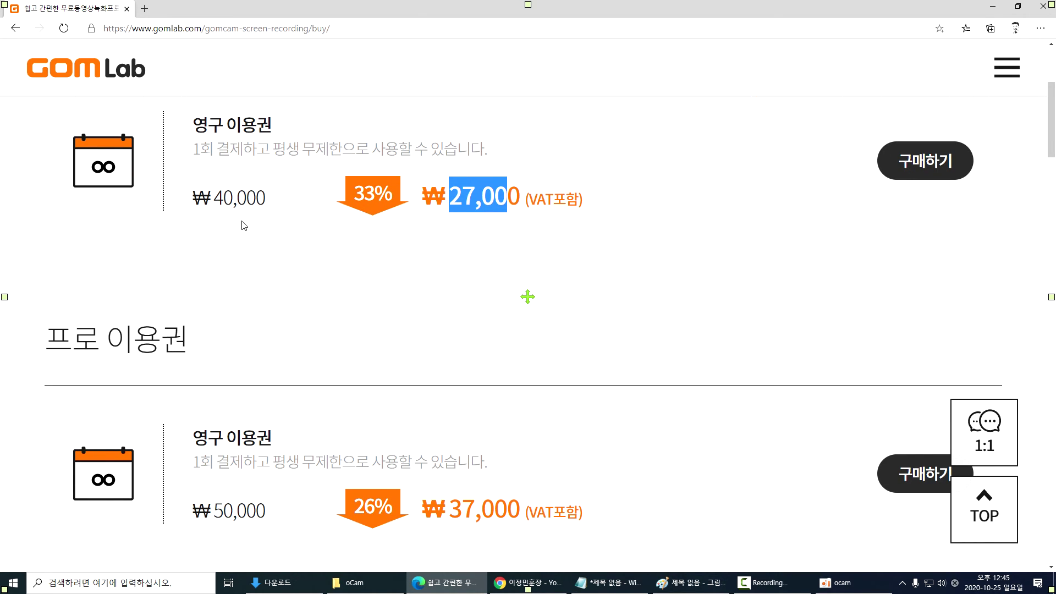
Compare the basic and pro permanent license prices with the upgrade offer for basic users
scroll(102, 234, "up", 3)
scroll(161, 308, "down", 3)
scroll(224, 375, "down", 12)
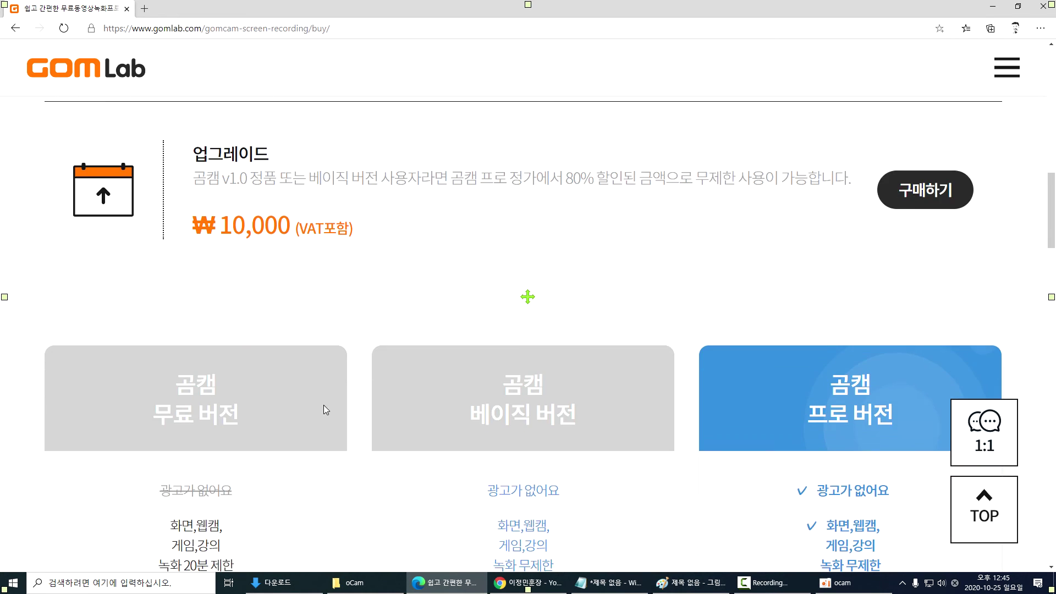
scroll(324, 405, "up", 3)
scroll(298, 405, "up", 12)
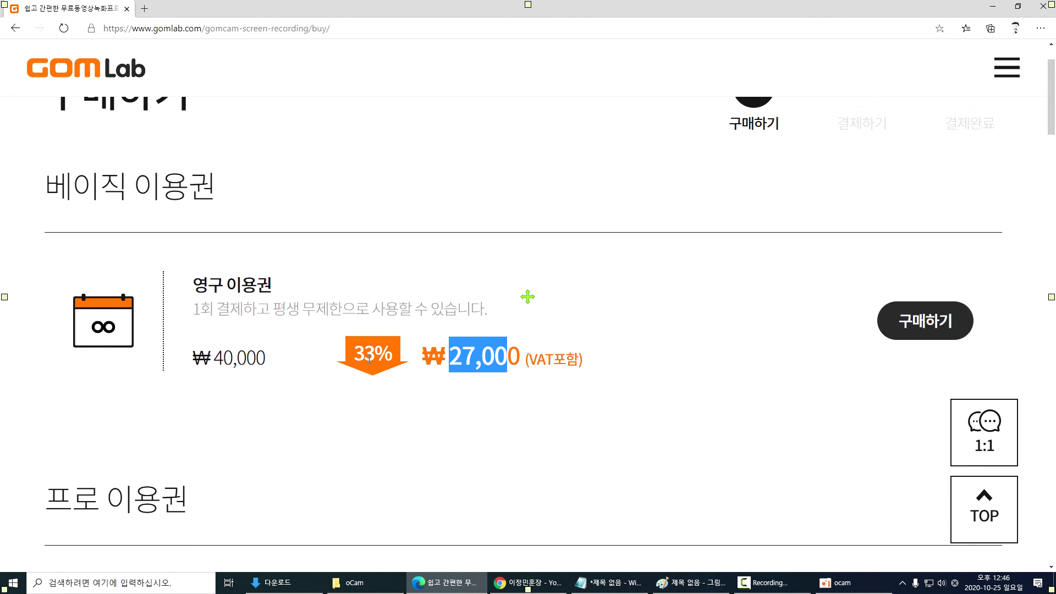
scroll(334, 383, "down", 12)
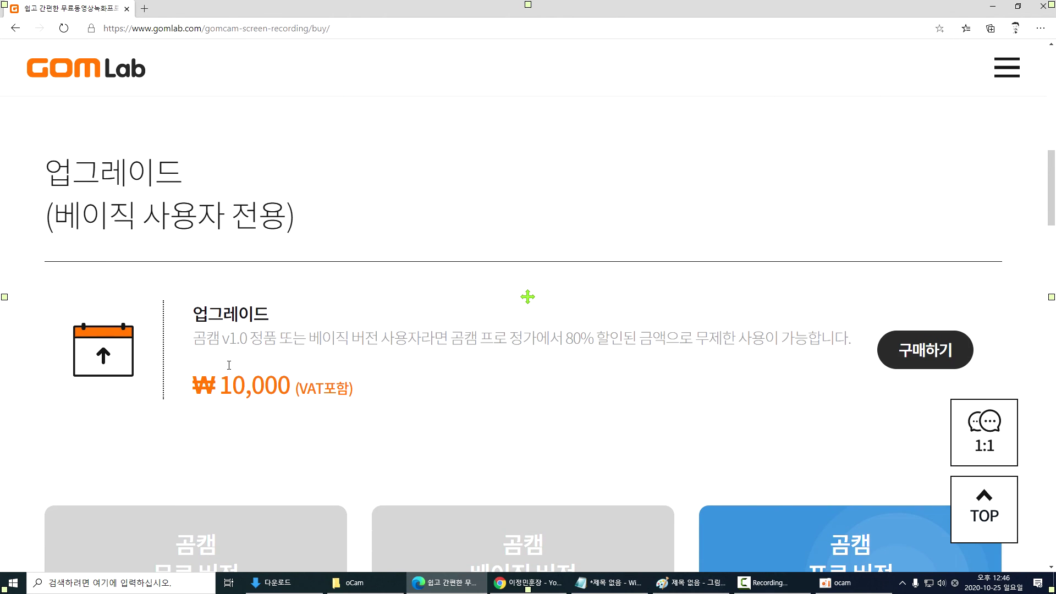
Find the version comparison table and highlight the recording limits of the free and basic versions
scroll(227, 348, "down", 8)
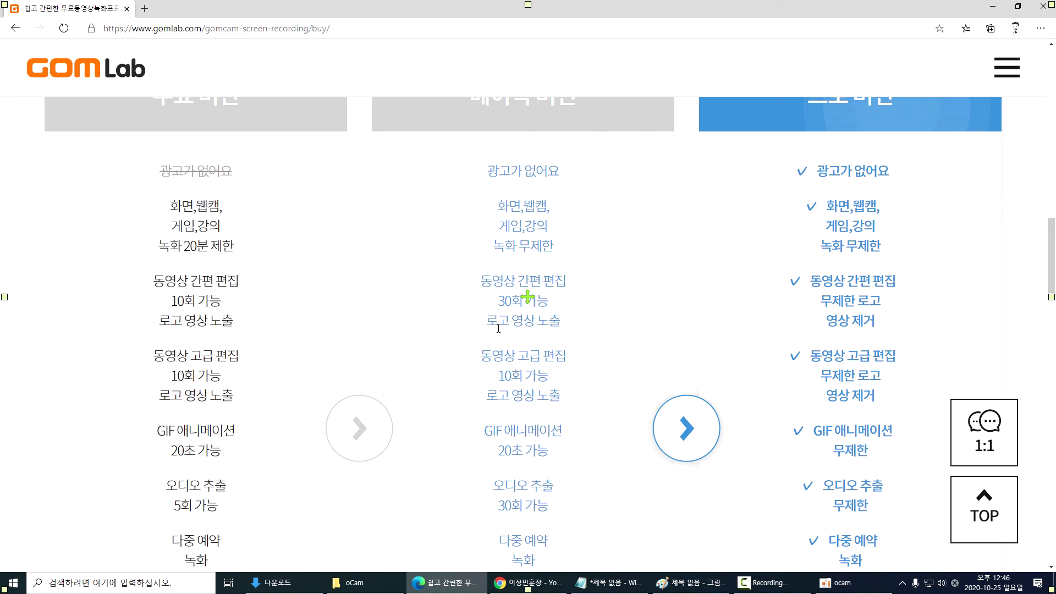
scroll(498, 329, "up", 1)
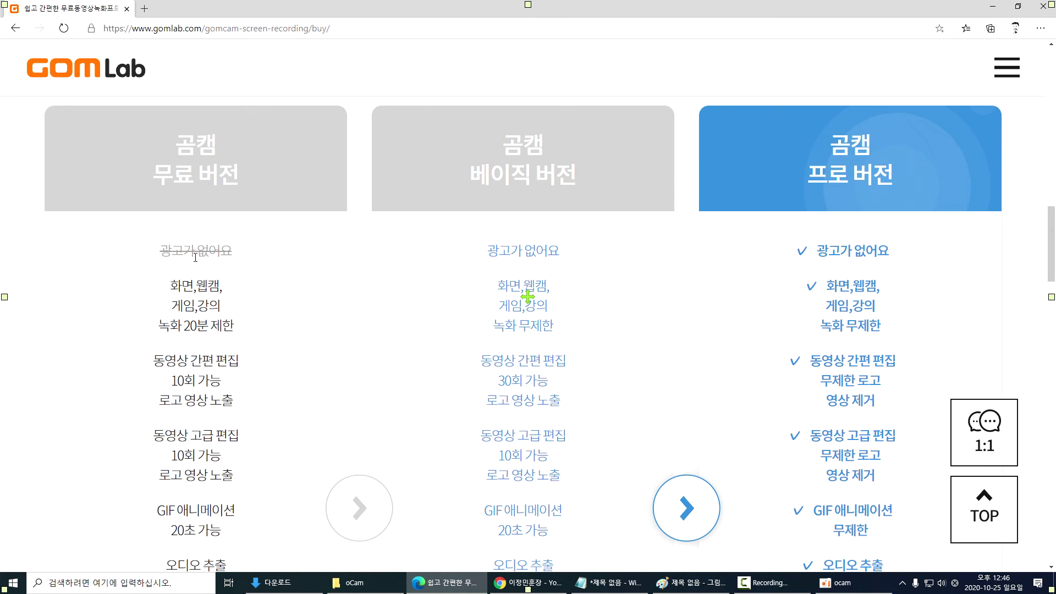
left_click_drag(184, 325, 214, 327)
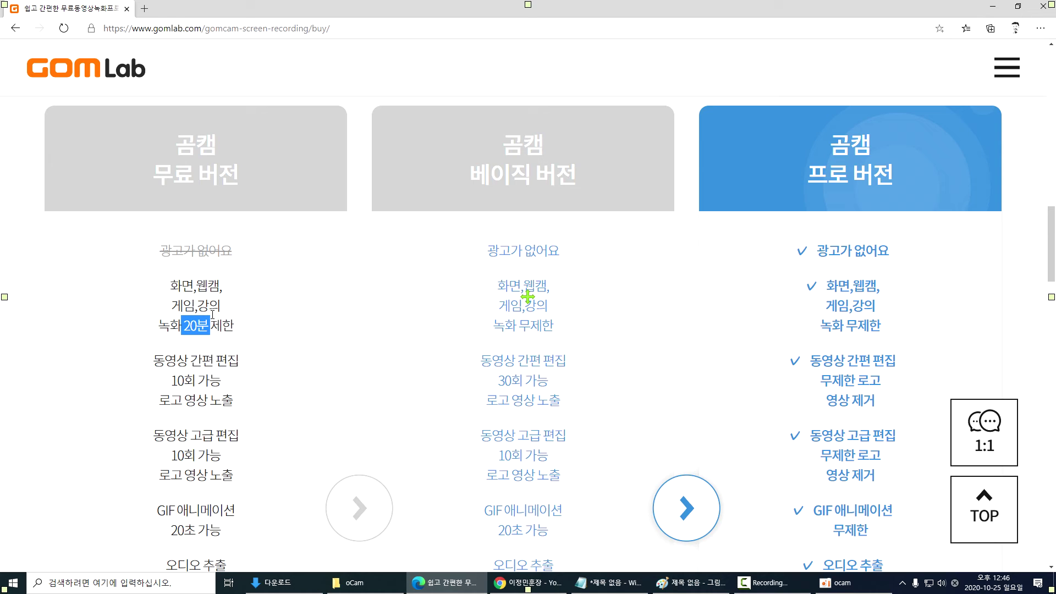
left_click_drag(495, 326, 554, 327)
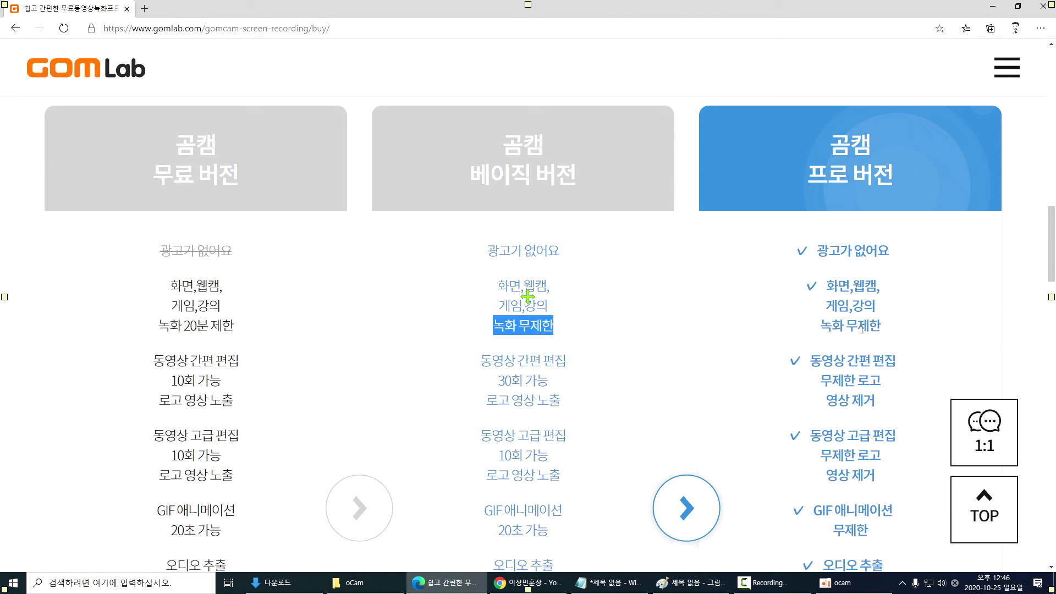
Highlight the simple editing allowances of the basic and pro versions and the advanced editing allowance of the basic version
scroll(820, 349, "down", 2)
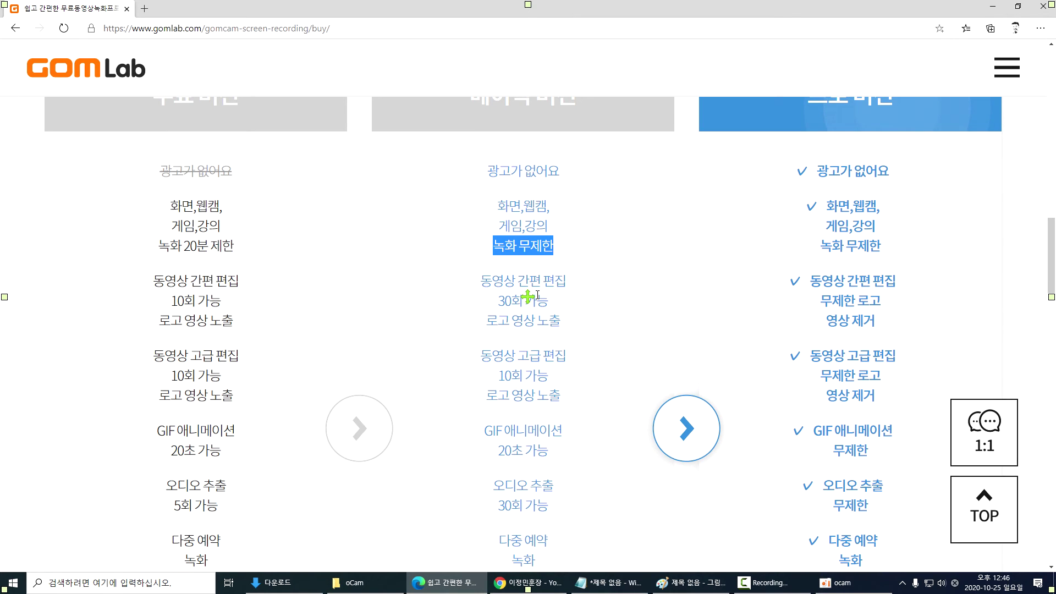
left_click_drag(488, 284, 563, 300)
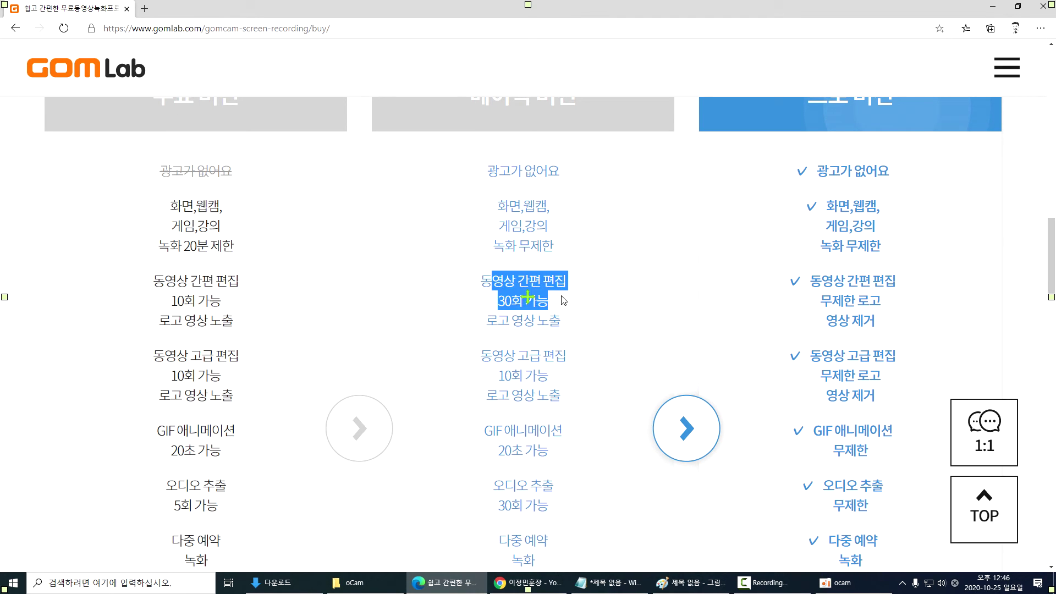
left_click_drag(820, 300, 870, 300)
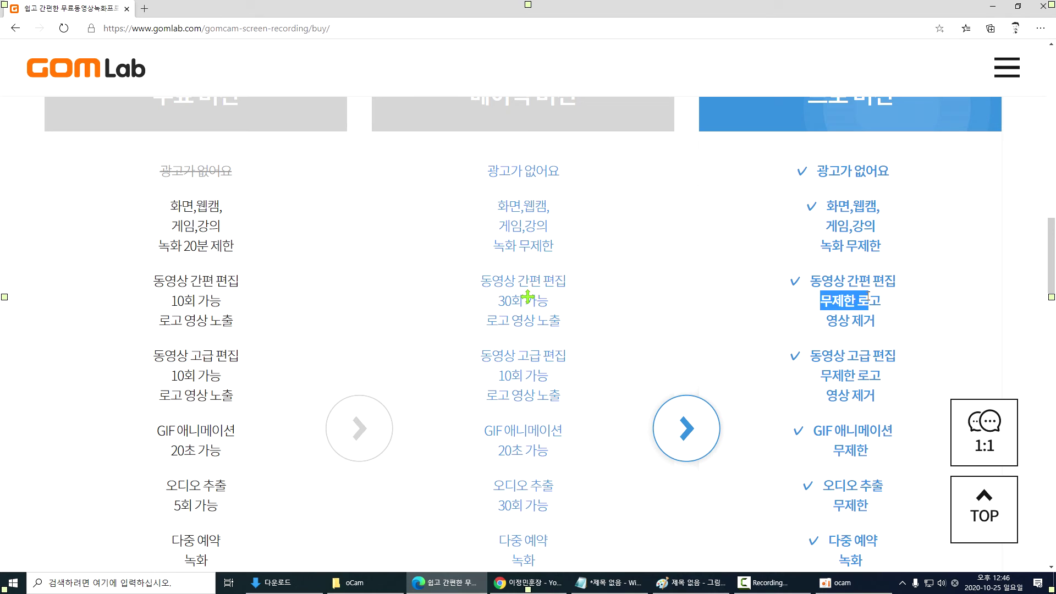
scroll(851, 329, "down", 1)
left_click_drag(481, 275, 556, 303)
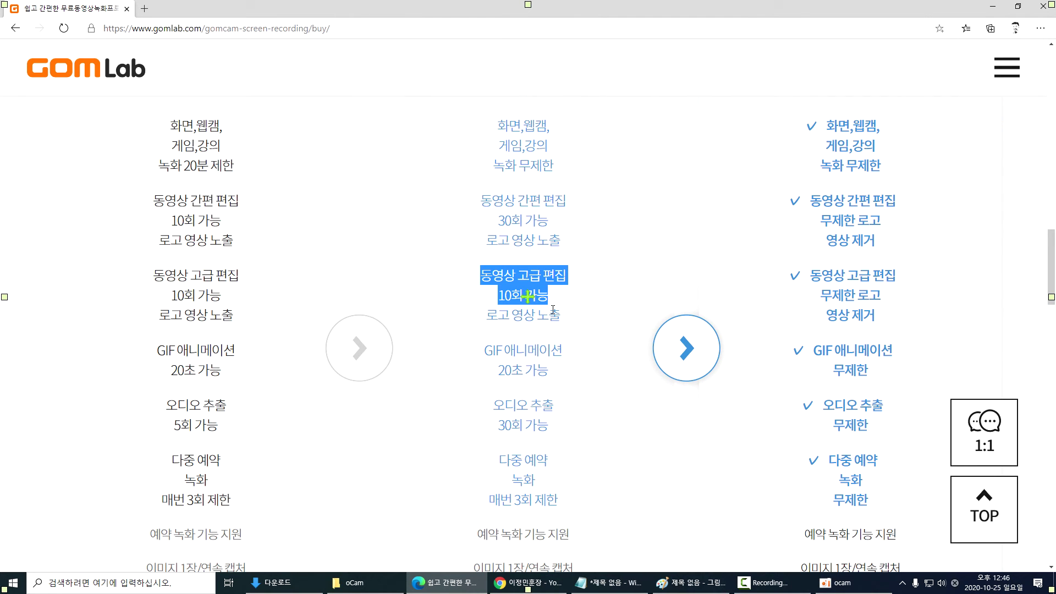
Review the remaining rows of the comparison table, highlighting the 베이직 버전 and 프로 버전 headings
scroll(837, 374, "down", 4)
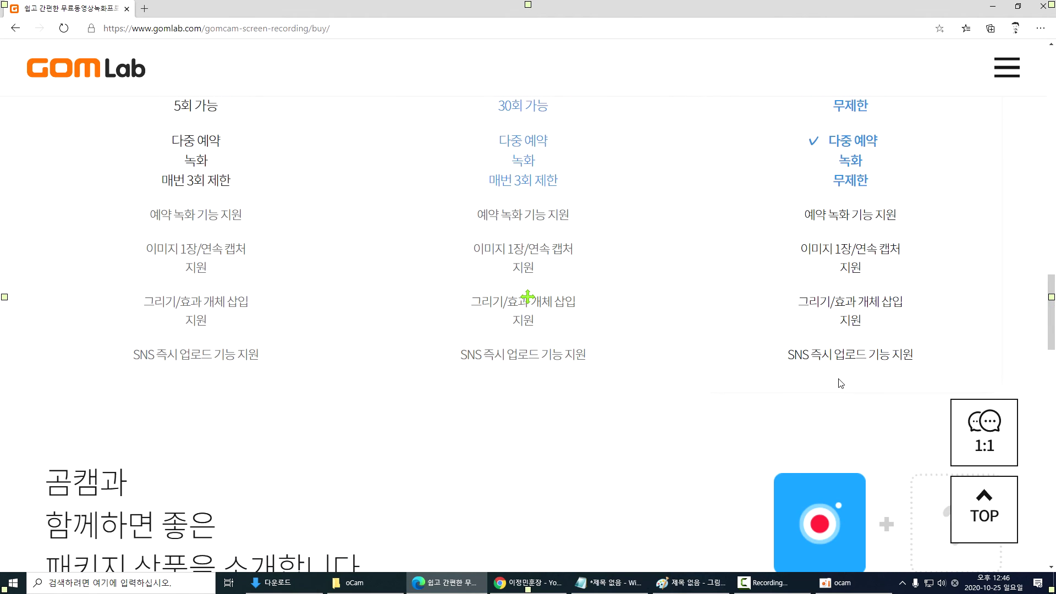
scroll(841, 383, "up", 3)
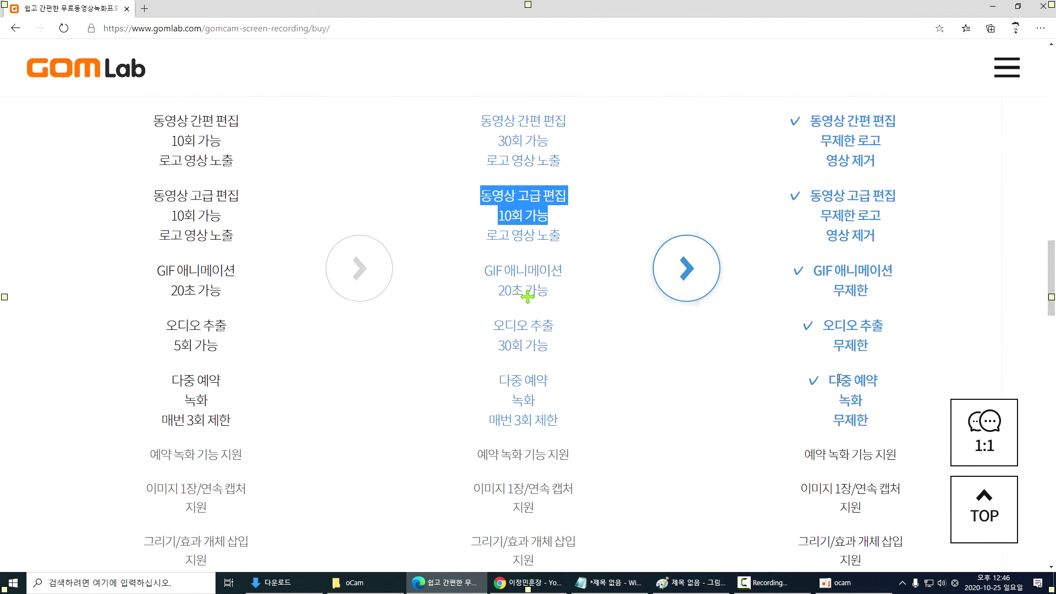
scroll(841, 380, "up", 3)
left_click_drag(473, 182, 574, 178)
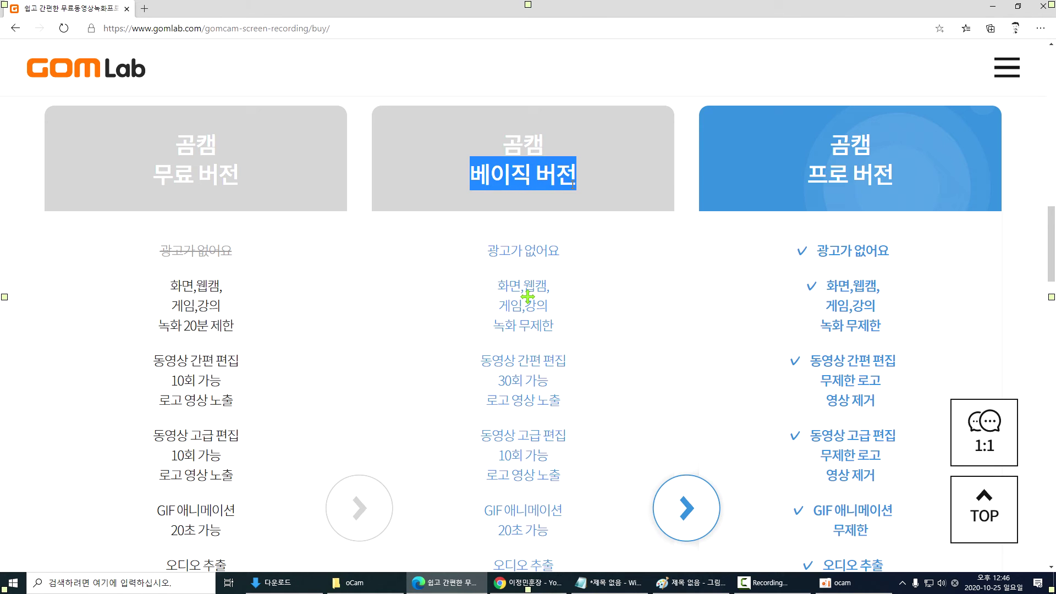
scroll(534, 317, "down", 2)
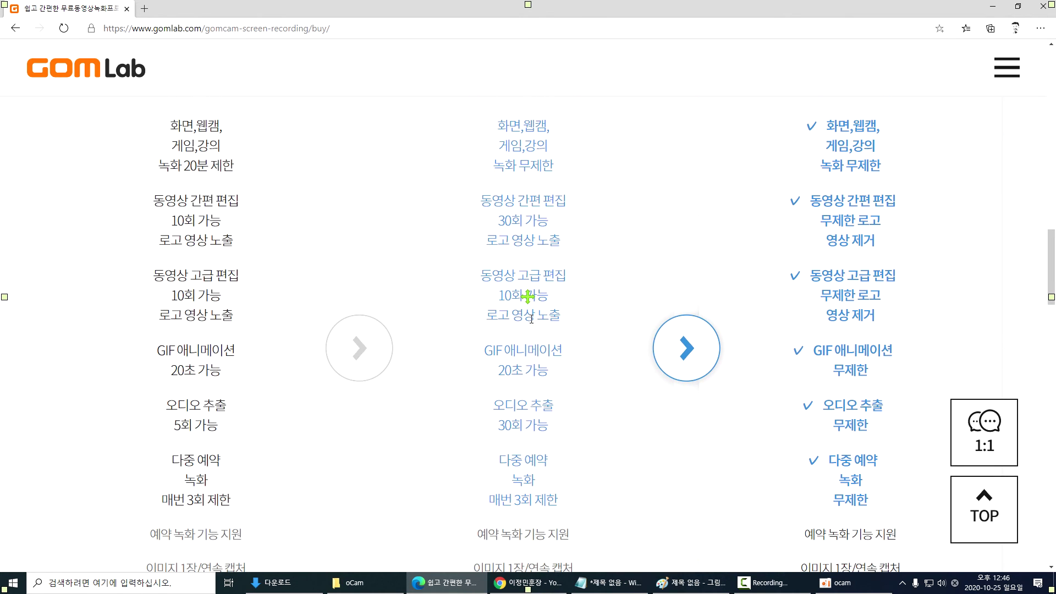
scroll(524, 318, "up", 2)
left_click_drag(804, 176, 904, 177)
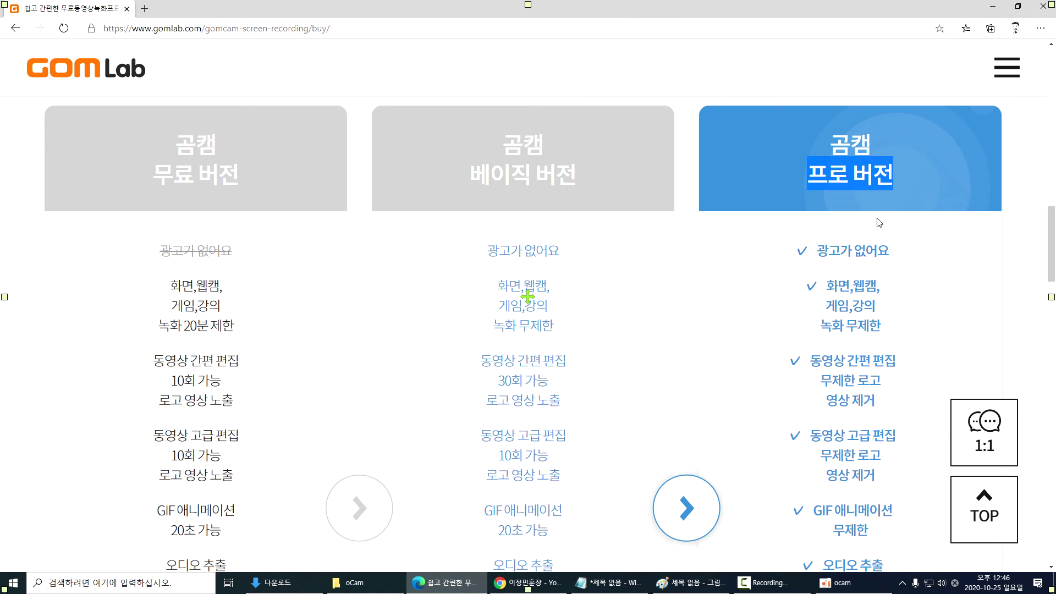
scroll(348, 329, "down", 3)
scroll(346, 329, "down", 2)
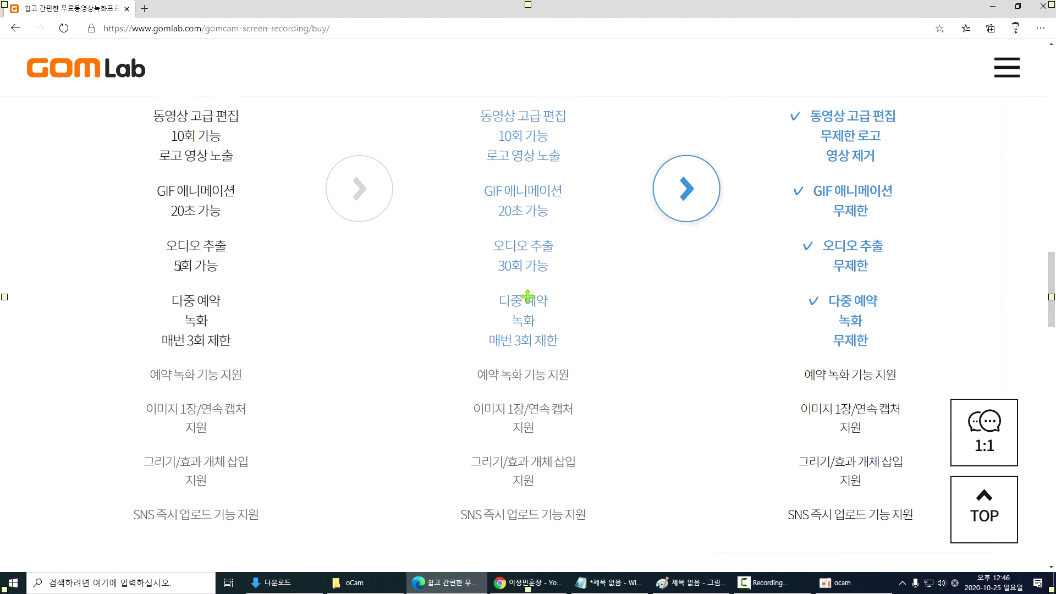
Examine the GOM Cam package bundles, highlight the discounted price of the 곰믹스 프로 bundle, and return to the version comparison
scroll(176, 260, "down", 10)
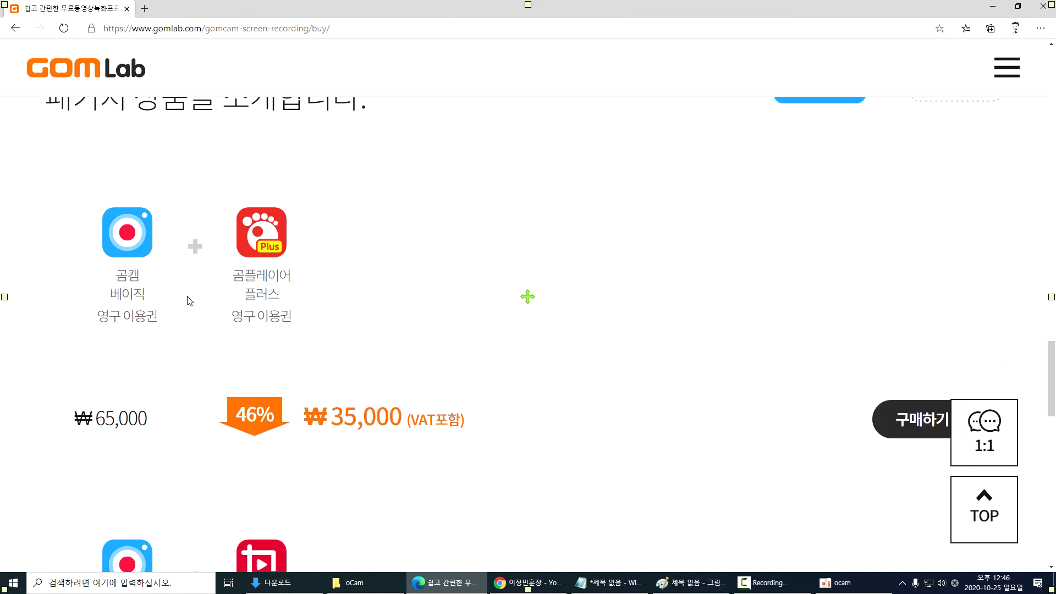
scroll(187, 299, "down", 2)
scroll(326, 297, "down", 5)
scroll(321, 294, "up", 3)
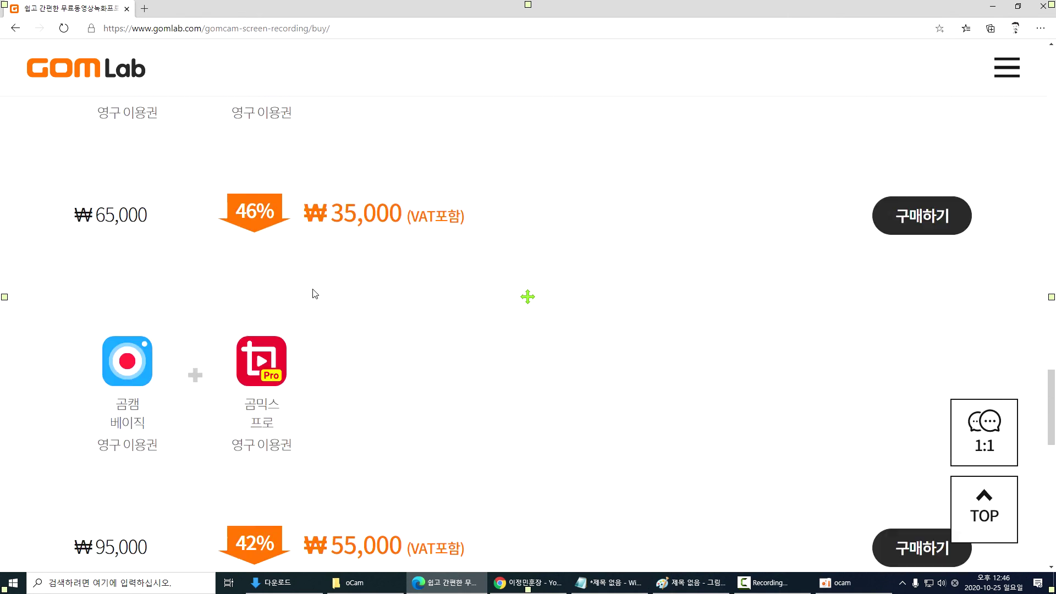
scroll(314, 297, "down", 2)
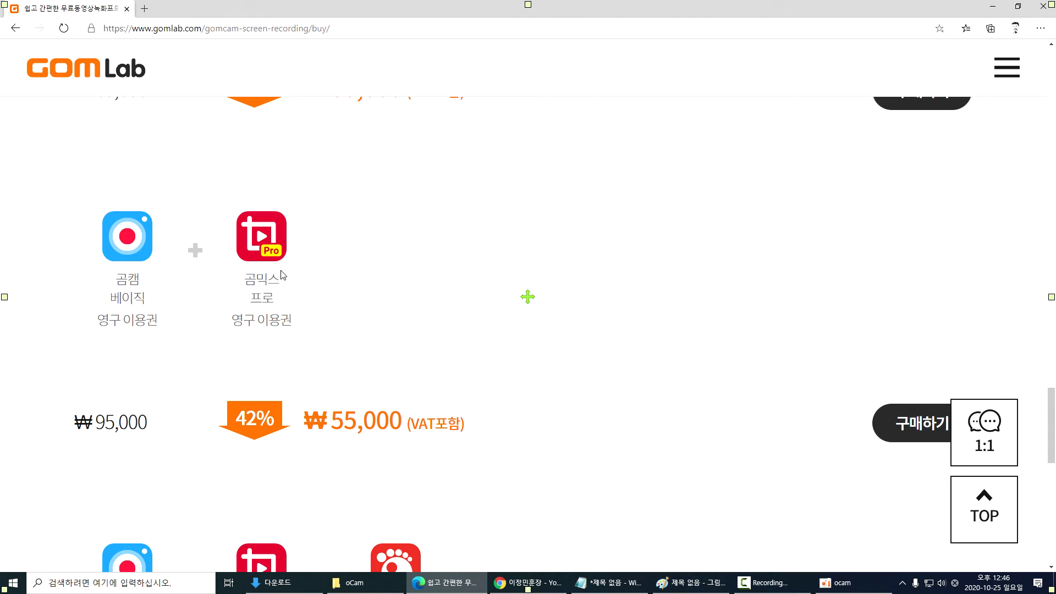
scroll(281, 286, "down", 4)
scroll(278, 290, "up", 2)
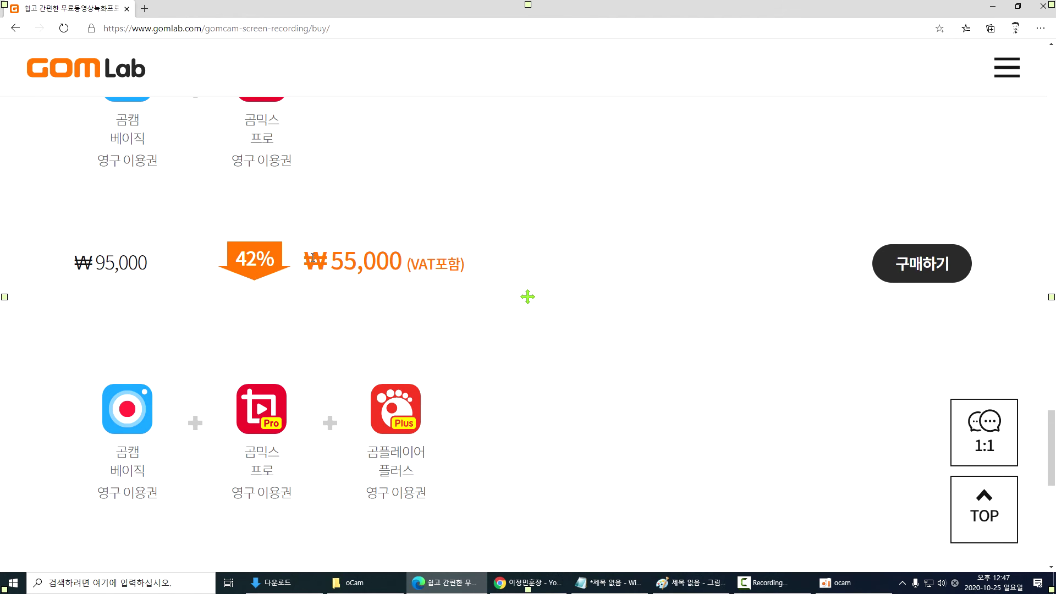
left_click_drag(334, 255, 410, 264)
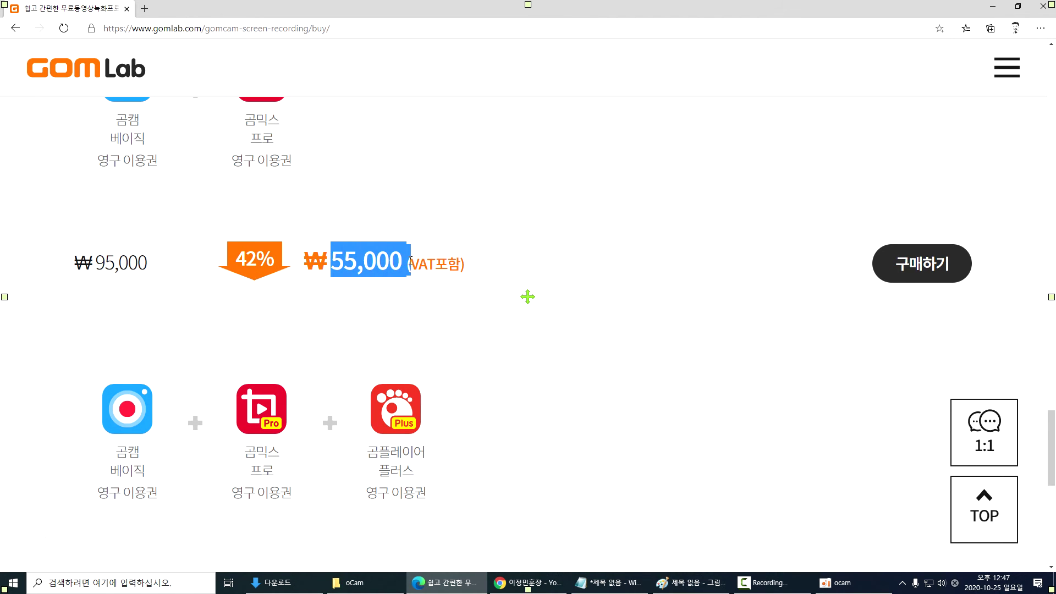
scroll(266, 318, "down", 4)
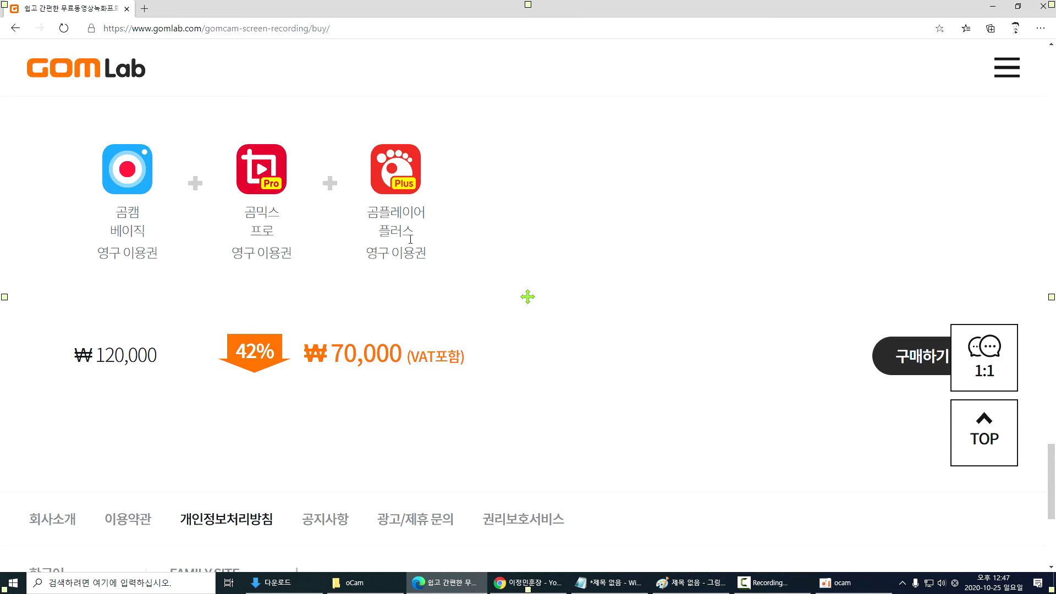
scroll(382, 340, "down", 5)
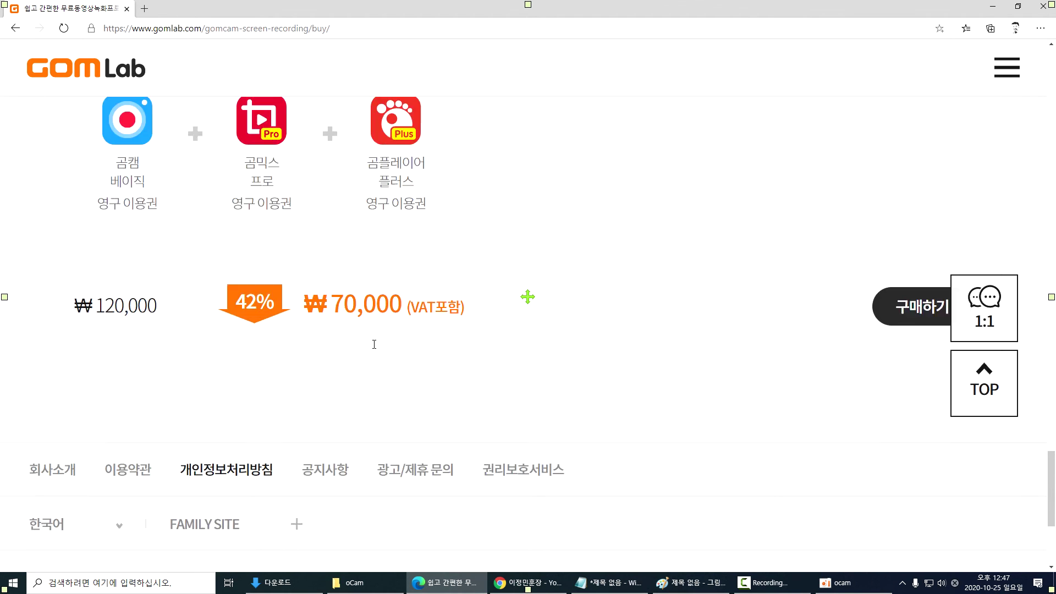
scroll(383, 340, "up", 20)
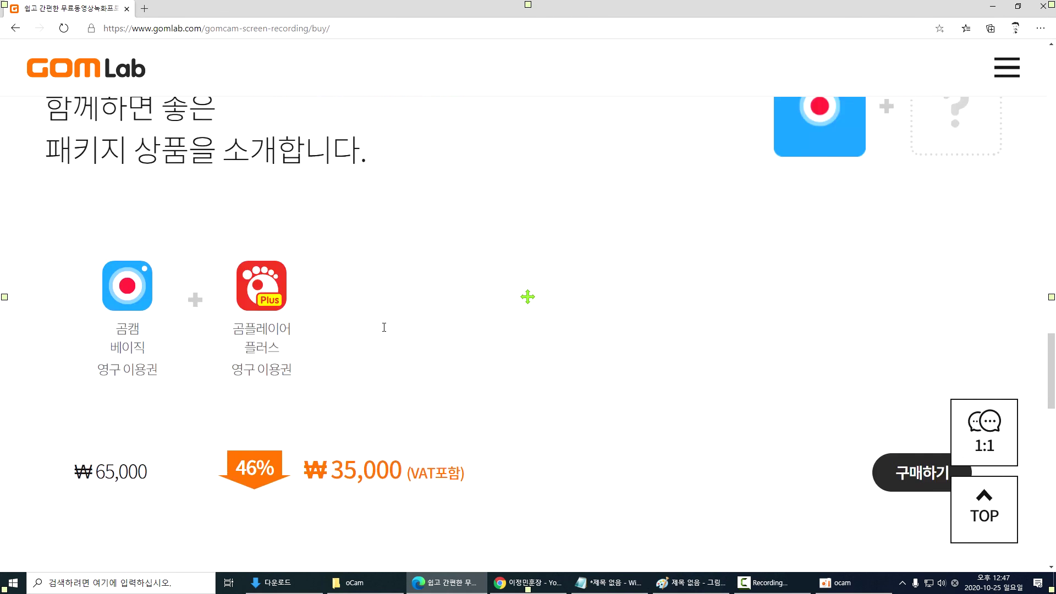
scroll(384, 327, "up", 10)
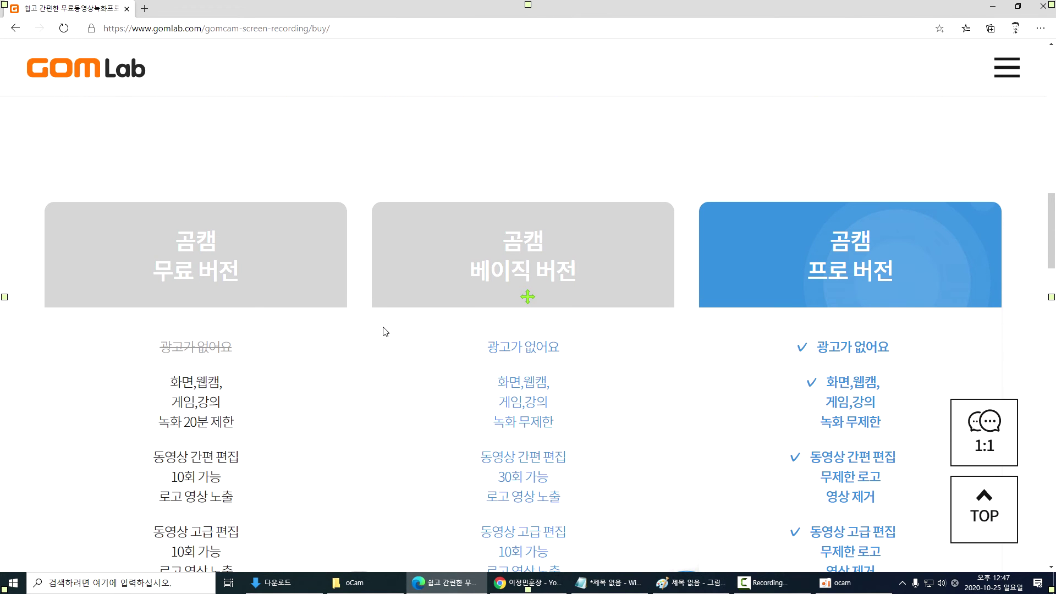
Return to the GOM Cam license prices and switch to the YouTube channel page in Chrome
scroll(385, 331, "up", 15)
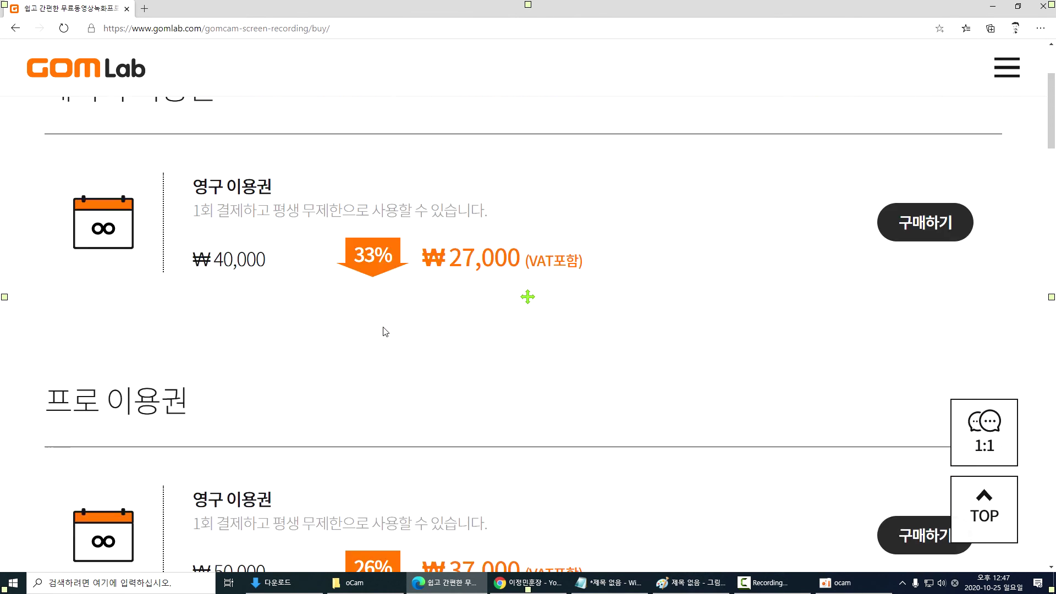
key("alt+Tab")
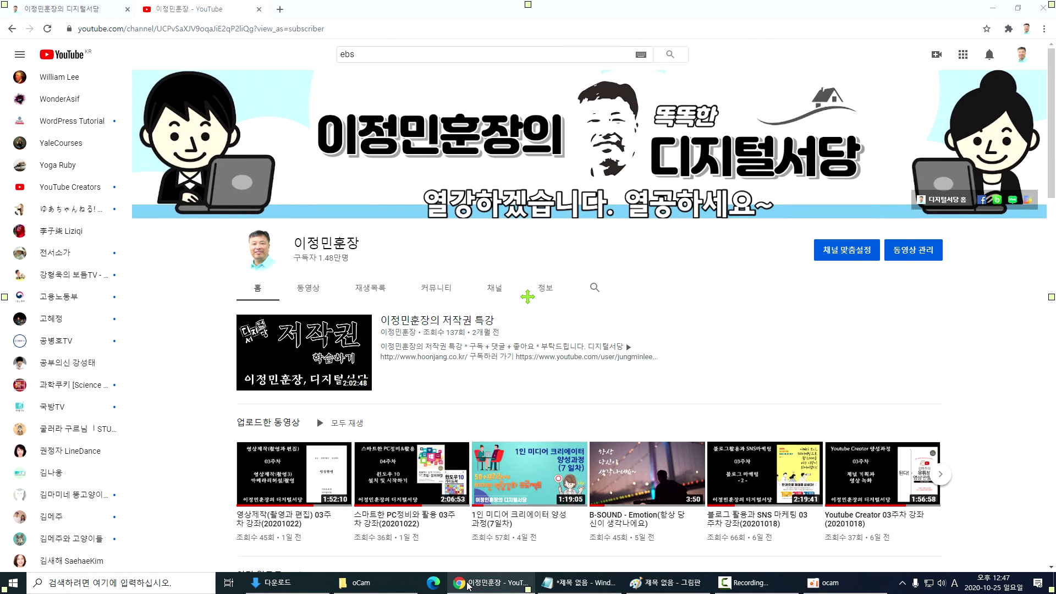
mouse_move(468, 586)
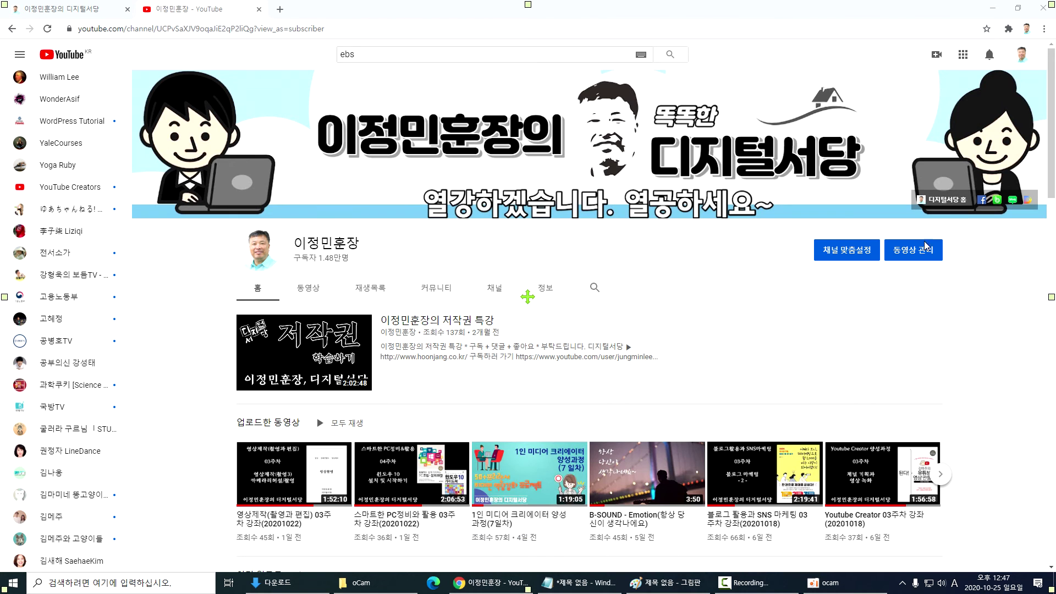
Switch to oCam and open its options dialog
left_click(828, 582)
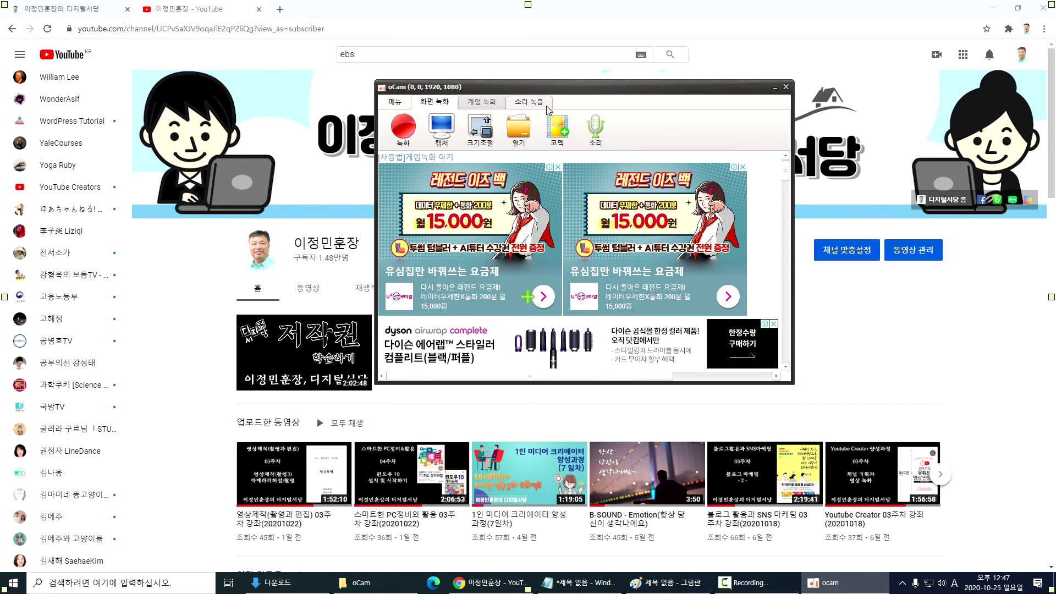
left_click(775, 87)
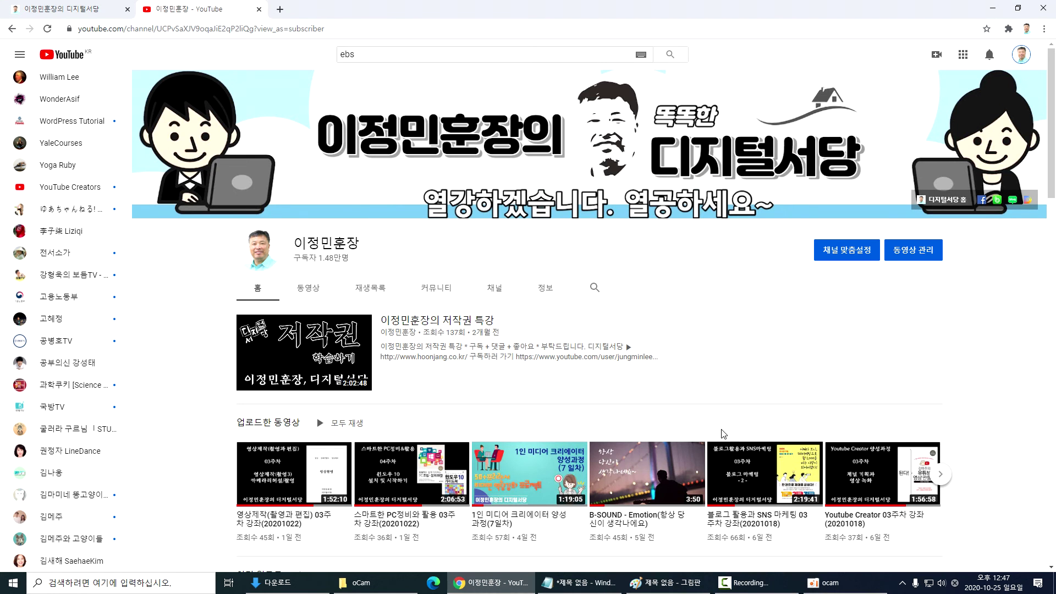
left_click(840, 587)
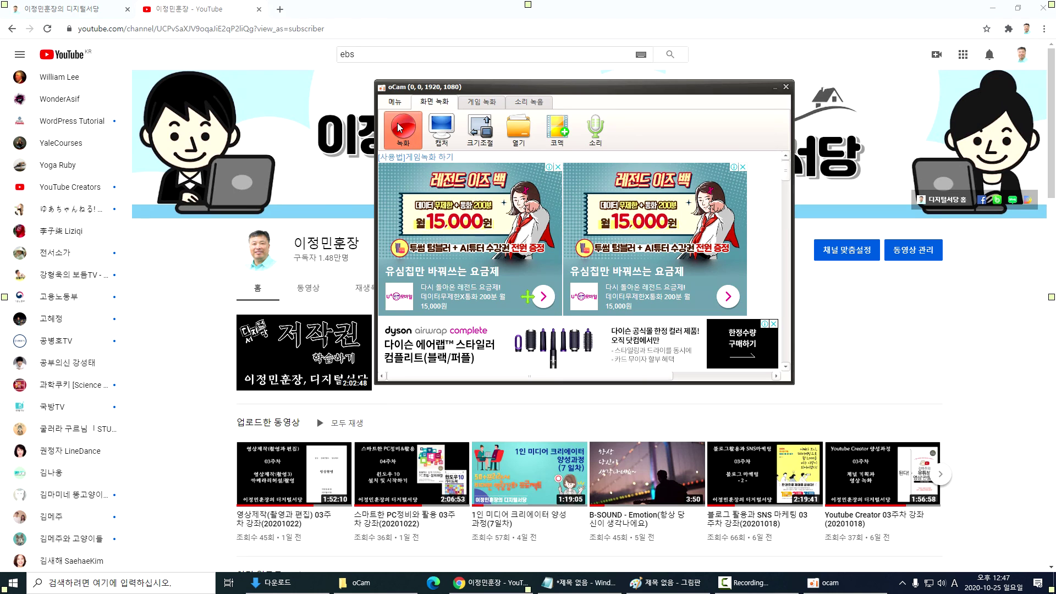
left_click(395, 101)
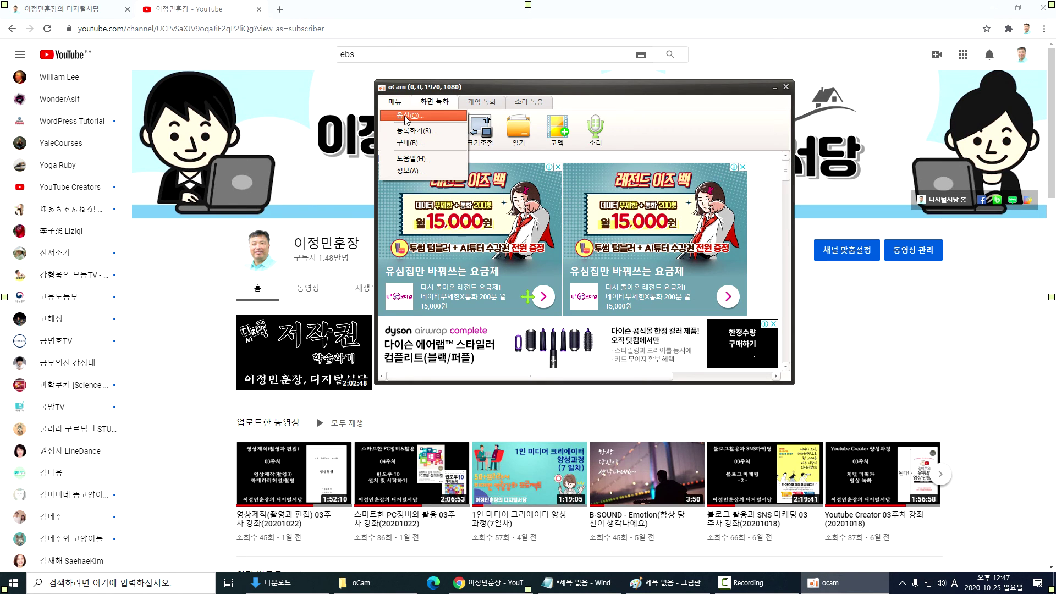
left_click(406, 116)
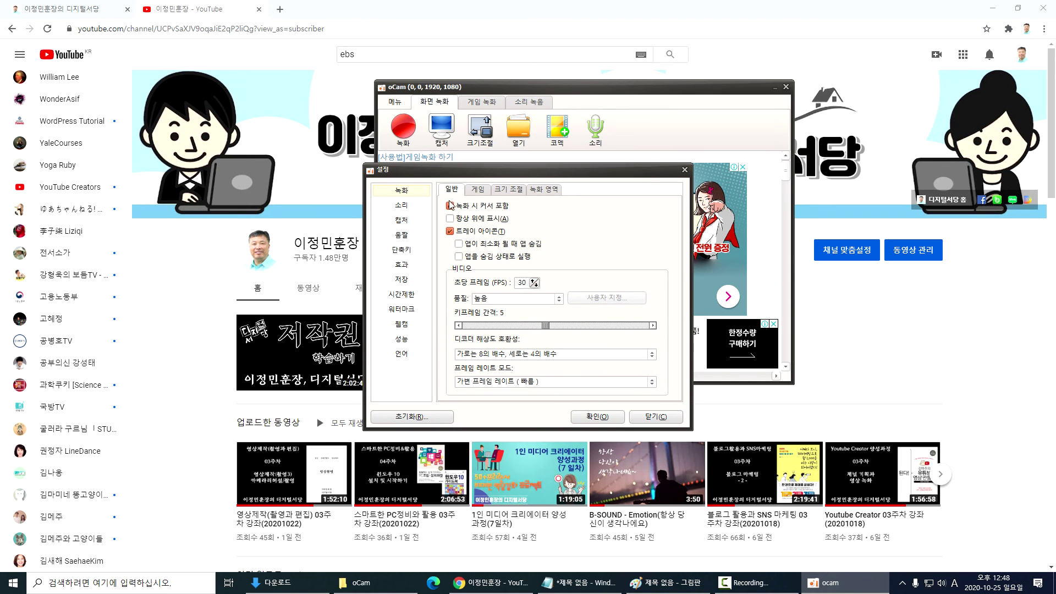
Review oCam's general, game, resize, capture and GIF settings, and move the settings dialog clear of the main toolbar
left_click(478, 190)
left_click(451, 189)
left_click(507, 189)
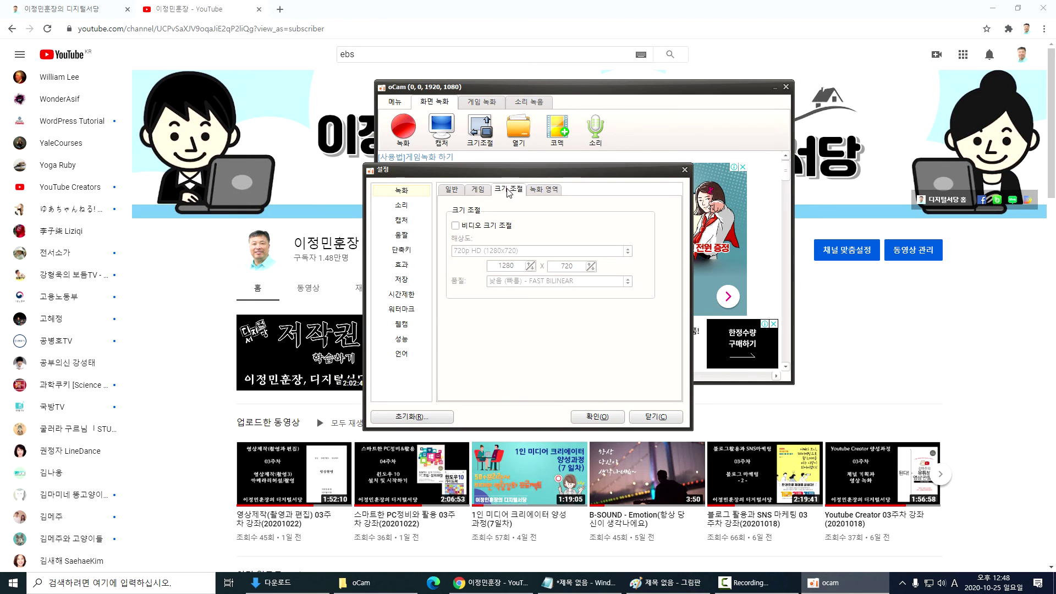
left_click(452, 190)
left_click(408, 221)
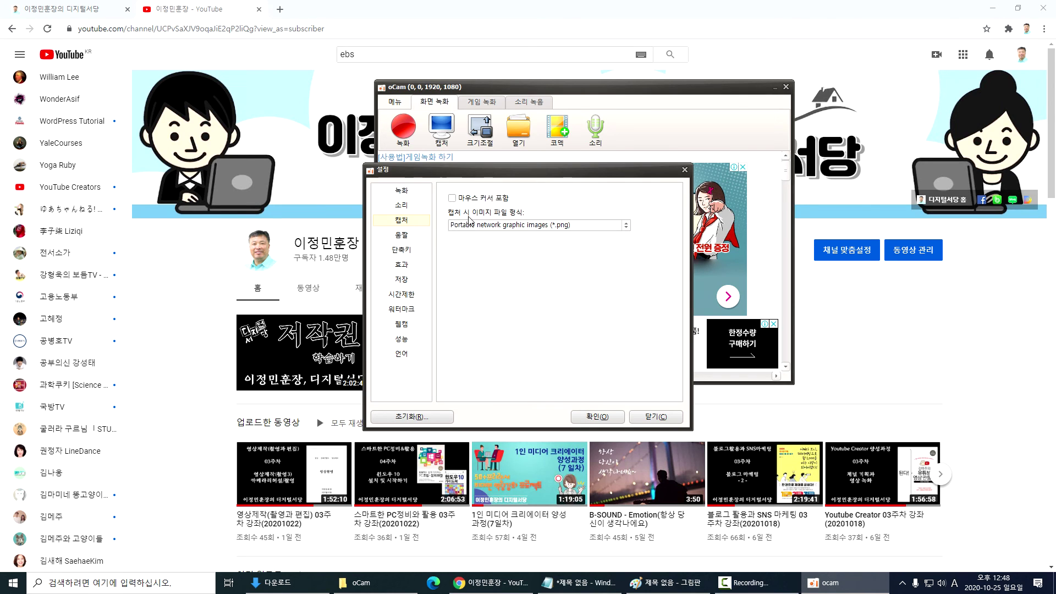
left_click(400, 236)
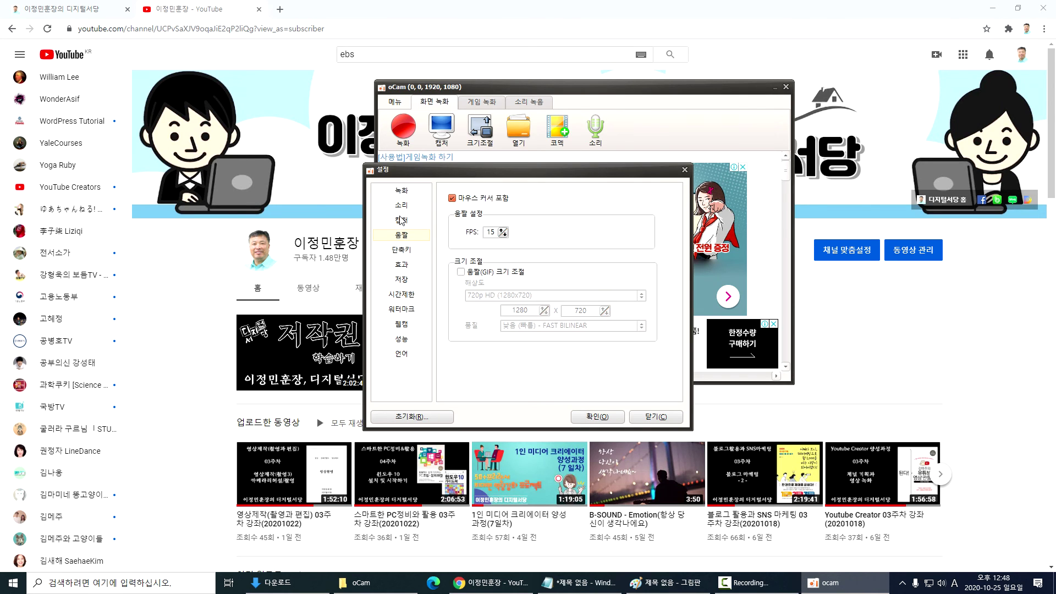
left_click(404, 191)
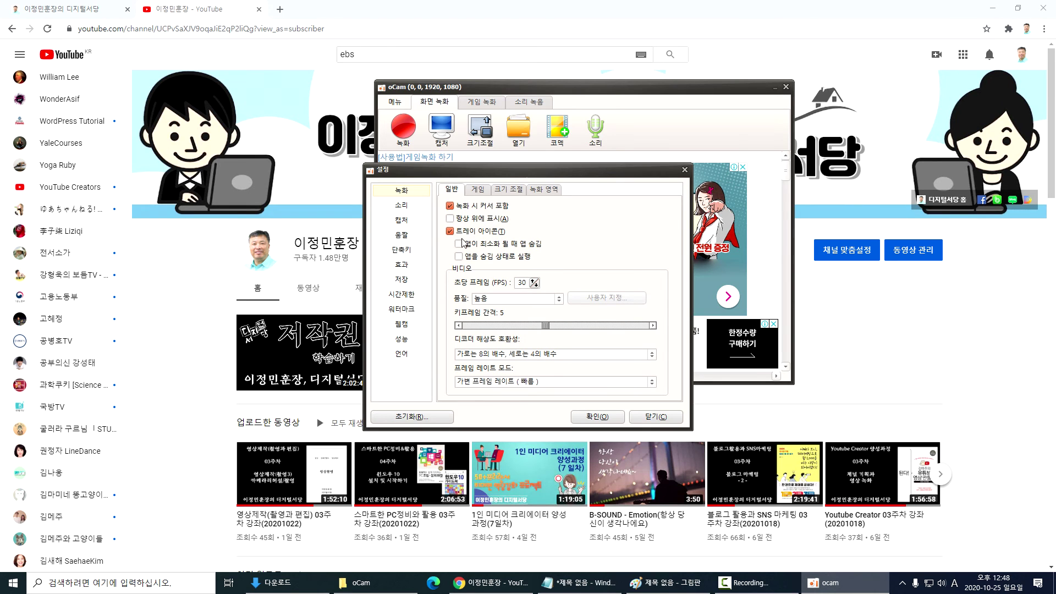
left_click_drag(468, 170, 554, 266)
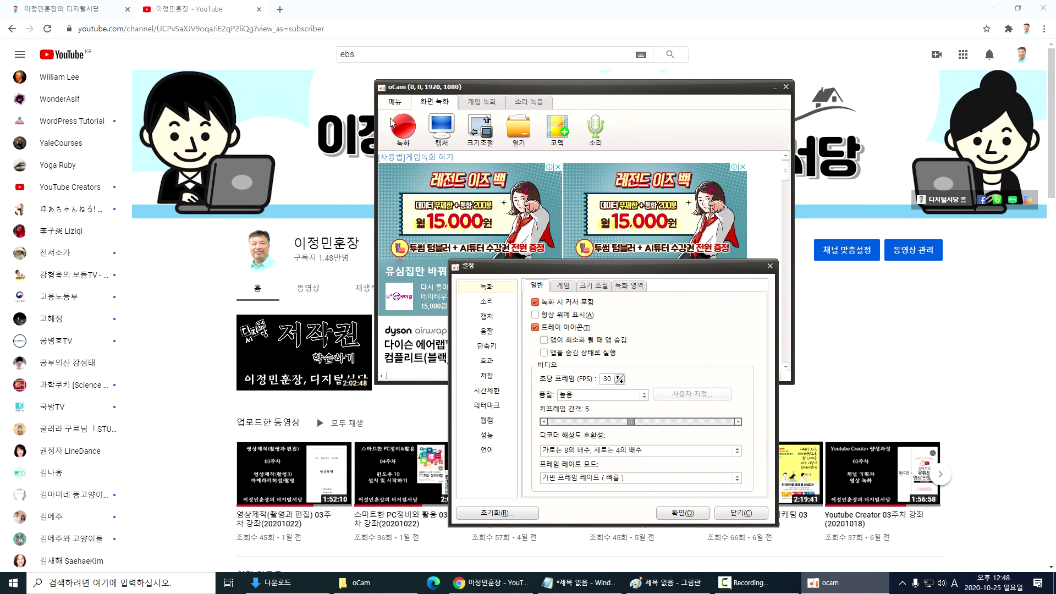
Review oCam's time limit, watermark, webcam, performance, language, sound and recording settings, and close the dialog
left_click(488, 392)
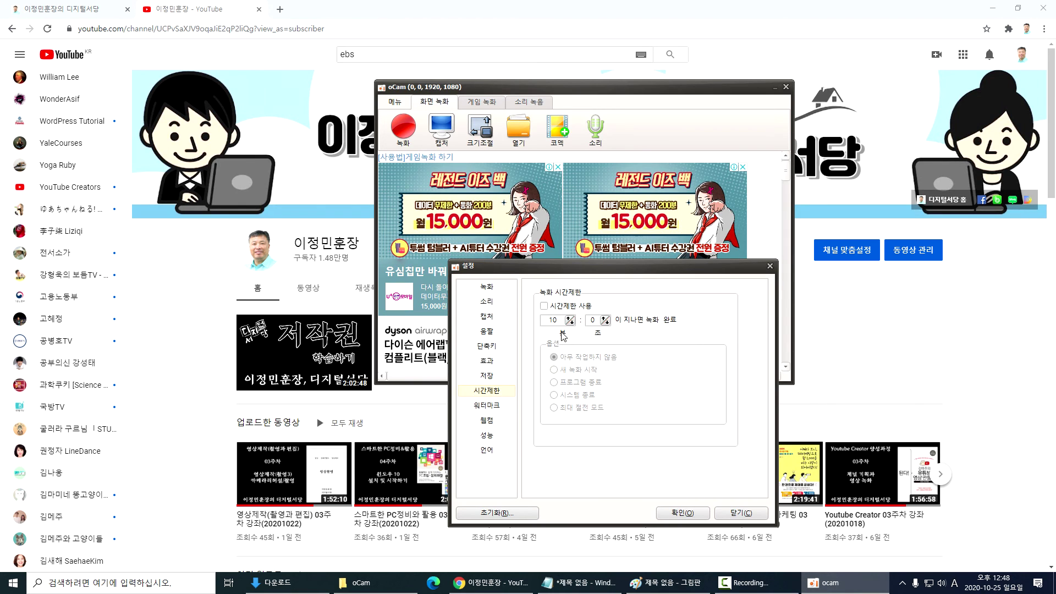
left_click(490, 409)
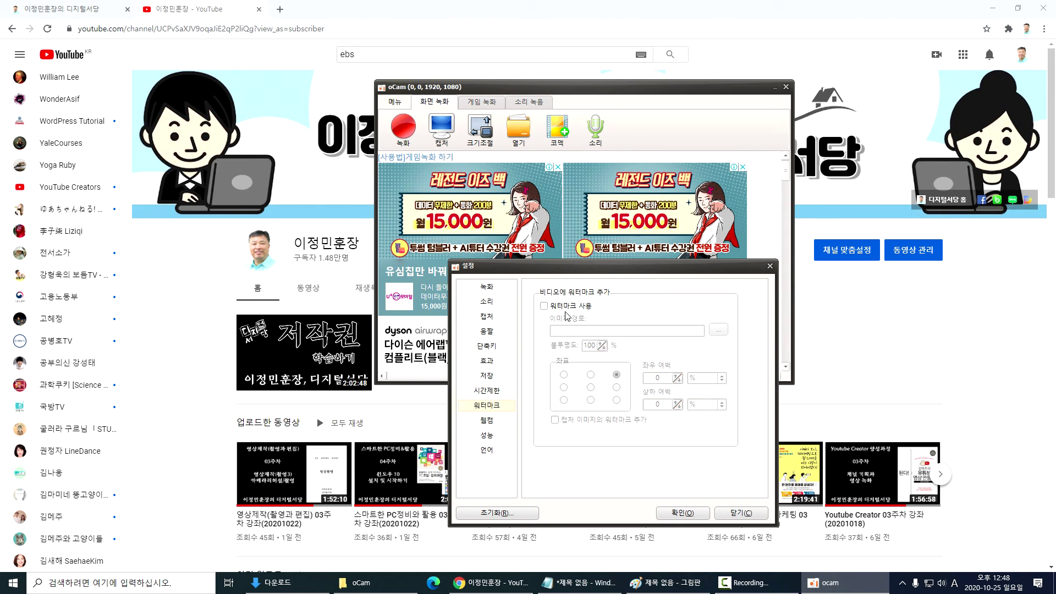
left_click(491, 421)
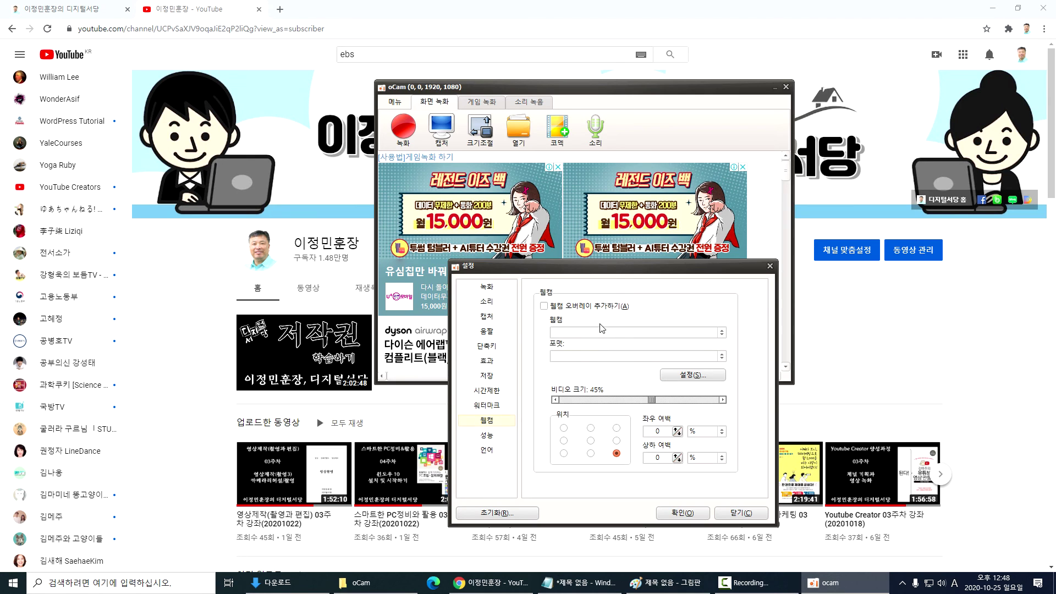
left_click(487, 437)
left_click(486, 451)
left_click(486, 303)
left_click(487, 292)
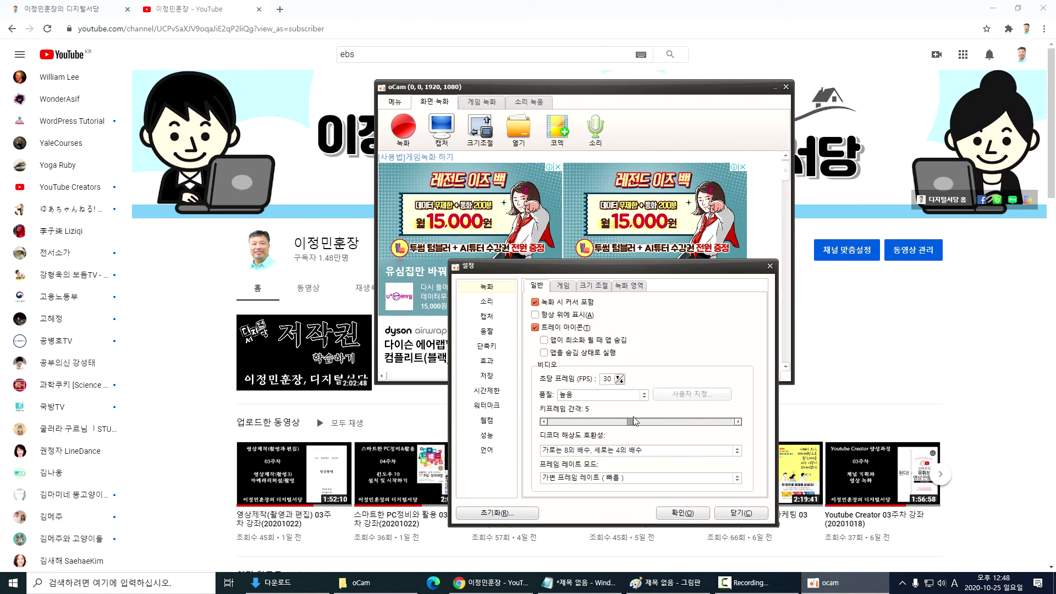
left_click(728, 515)
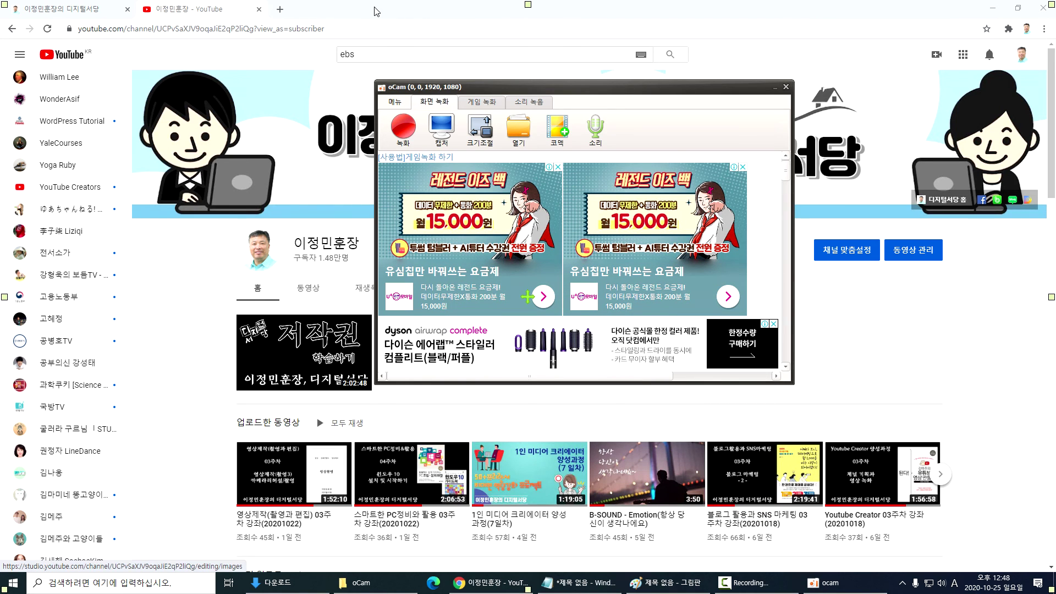
Search Google for 영상녹화 프로그램 in a new Chrome tab and open the Bandicam website
left_click(280, 10)
type("영")
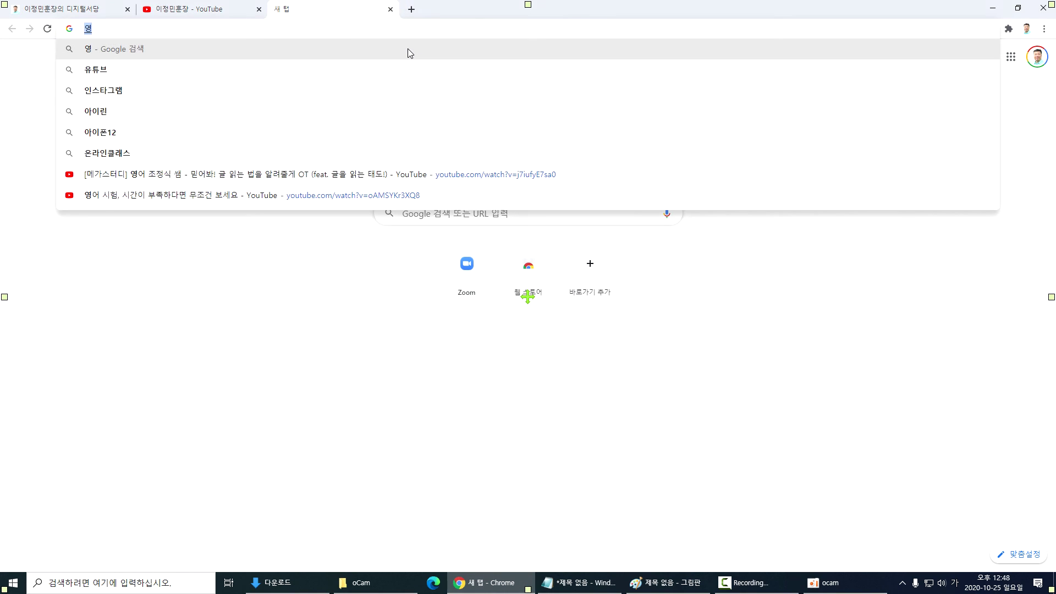
type("ㅅ상녹화")
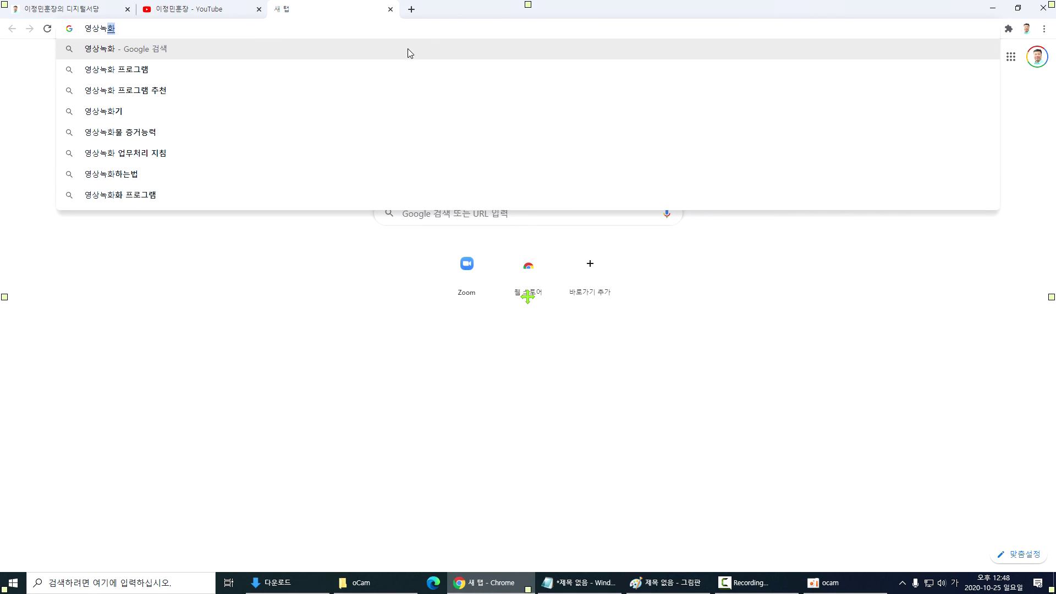
key("Down")
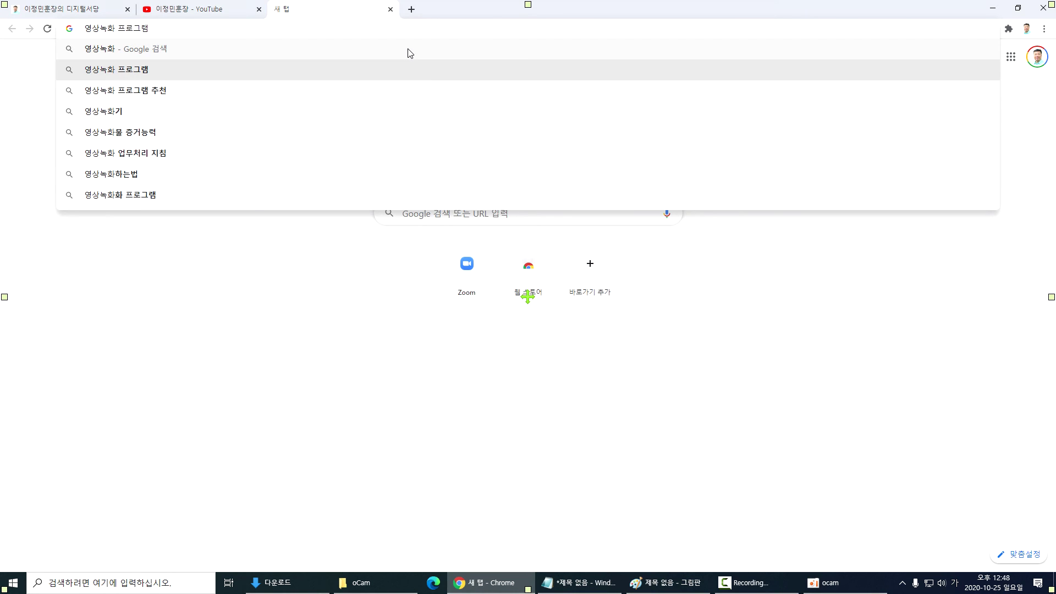
key("Return")
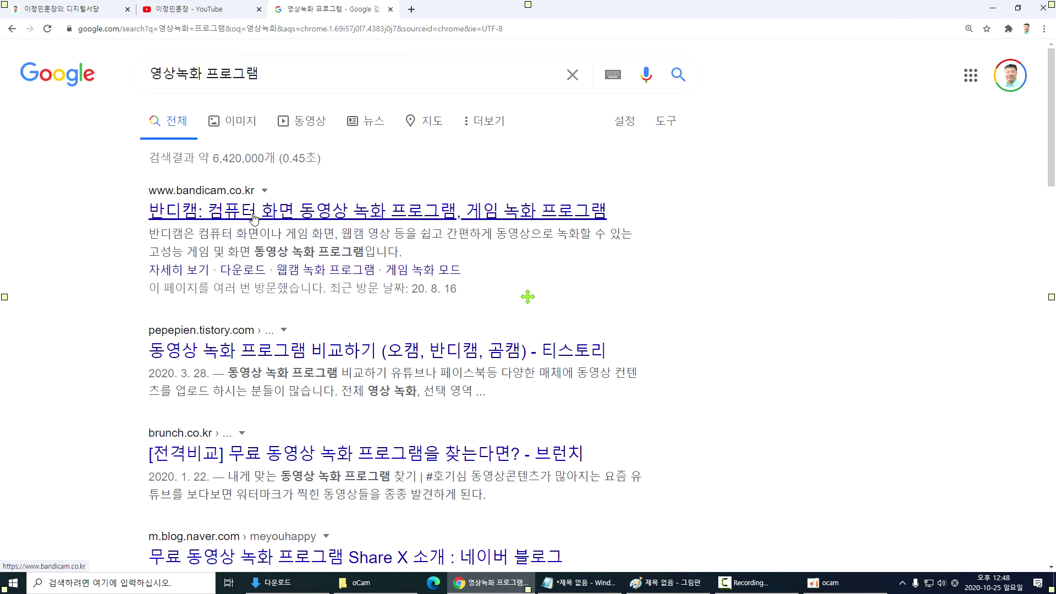
left_click(254, 218)
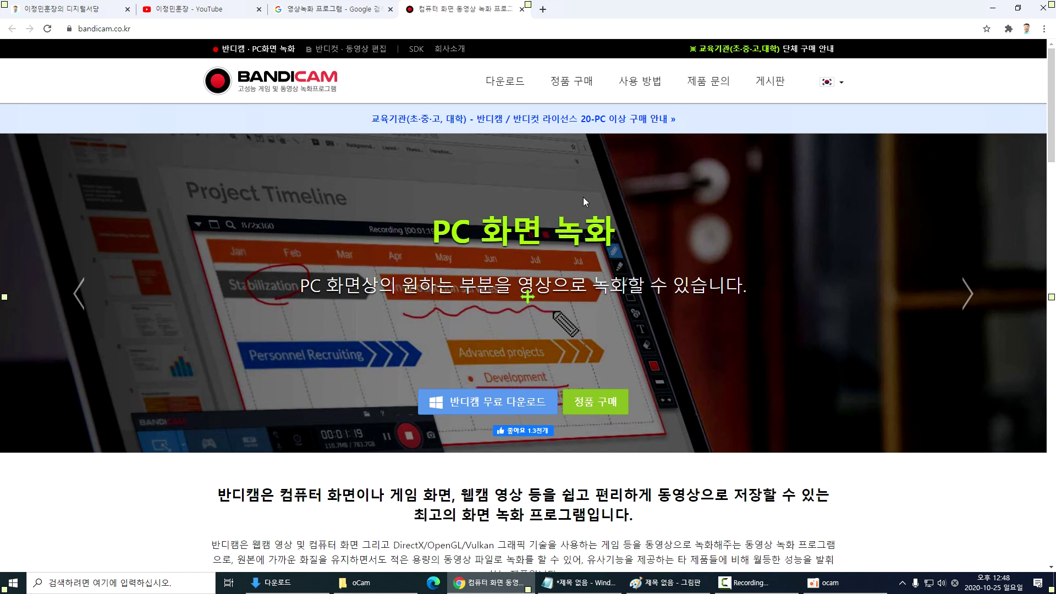
Skim the Bandicam homepage's recording features and open the license purchase page
scroll(584, 197, "down", 6)
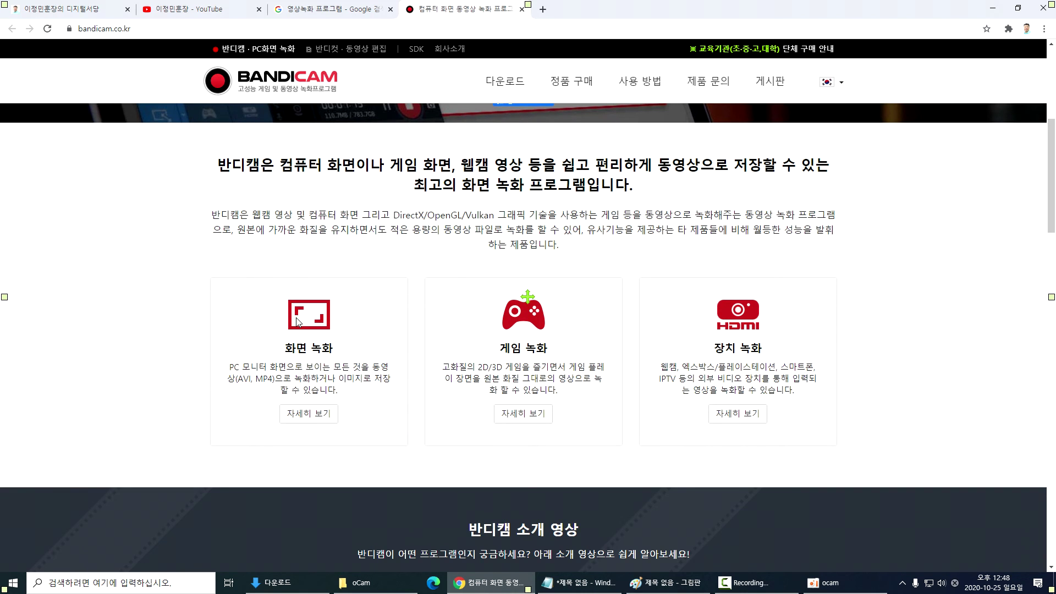
scroll(652, 338, "up", 6)
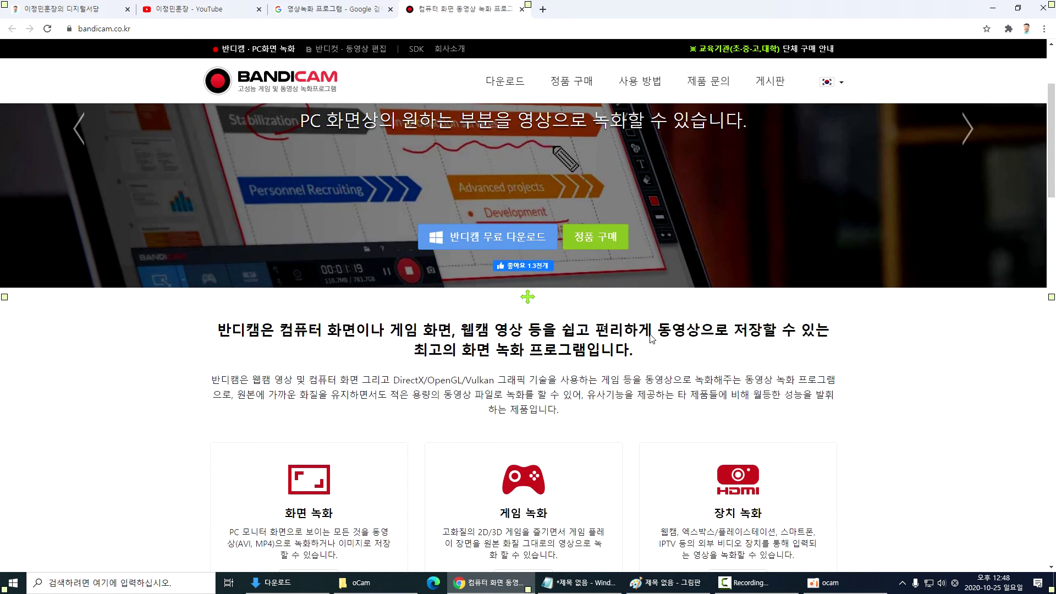
left_click(571, 81)
scroll(525, 268, "down", 2)
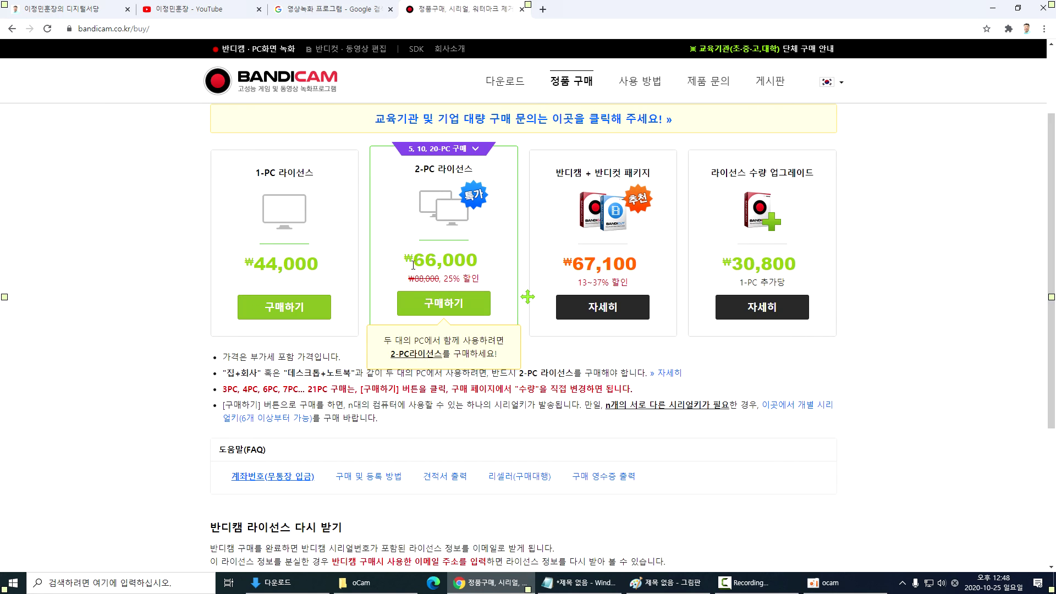
Highlight the discounted price of the 2-PC 라이선스 and review the rest of the Bandicam purchase page
left_click_drag(414, 264, 478, 263)
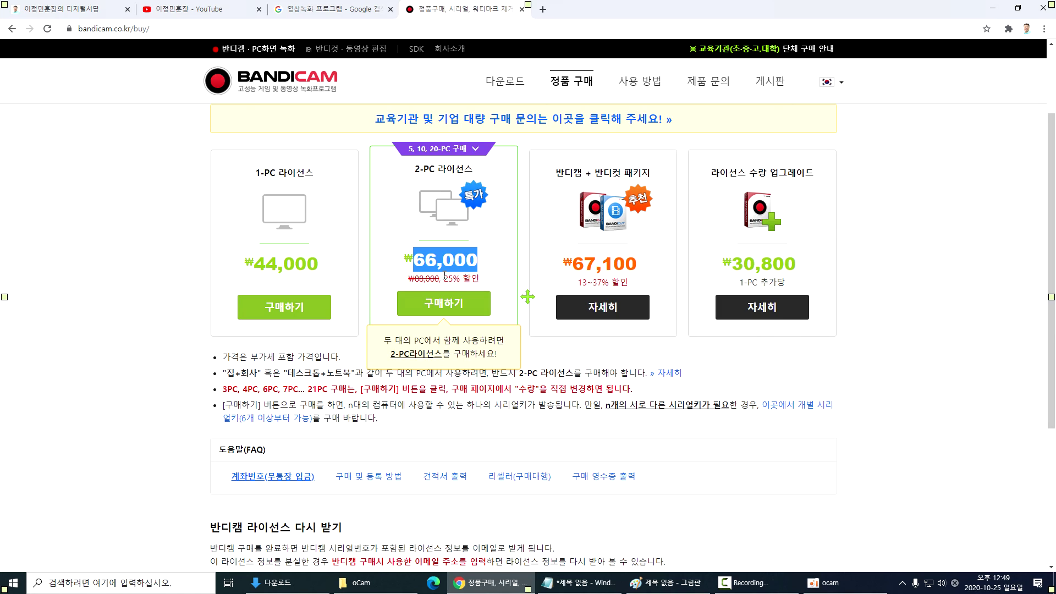
left_click(419, 263)
left_click_drag(415, 259, 474, 270)
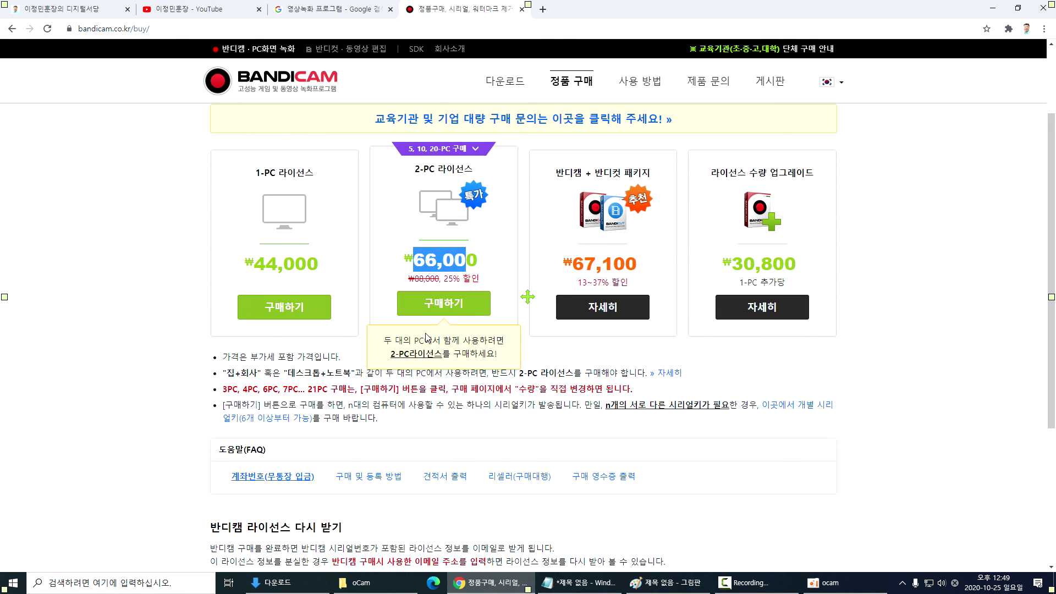
scroll(379, 352, "down", 3)
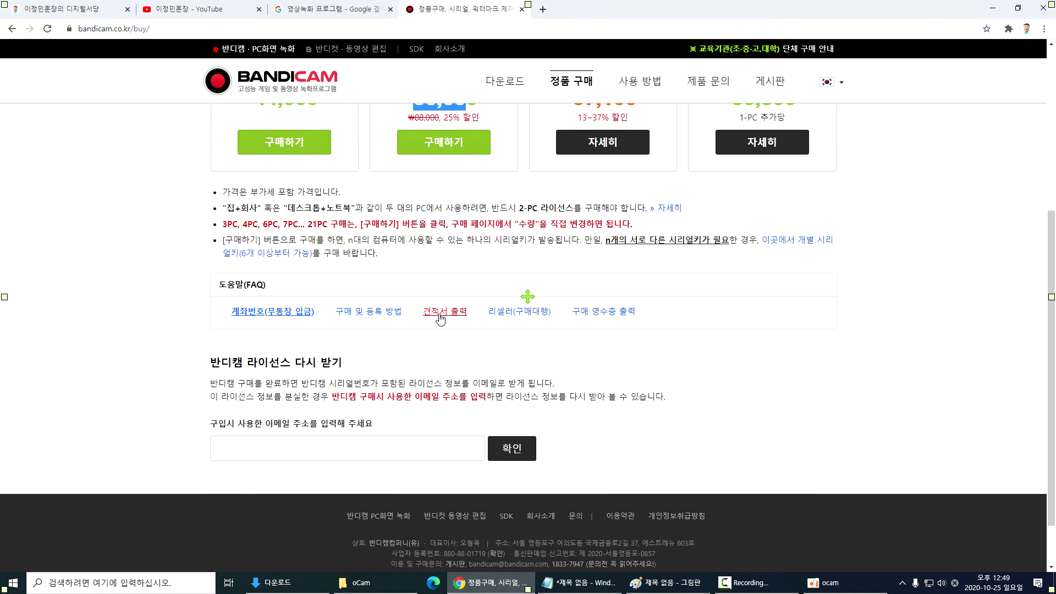
scroll(363, 322, "up", 5)
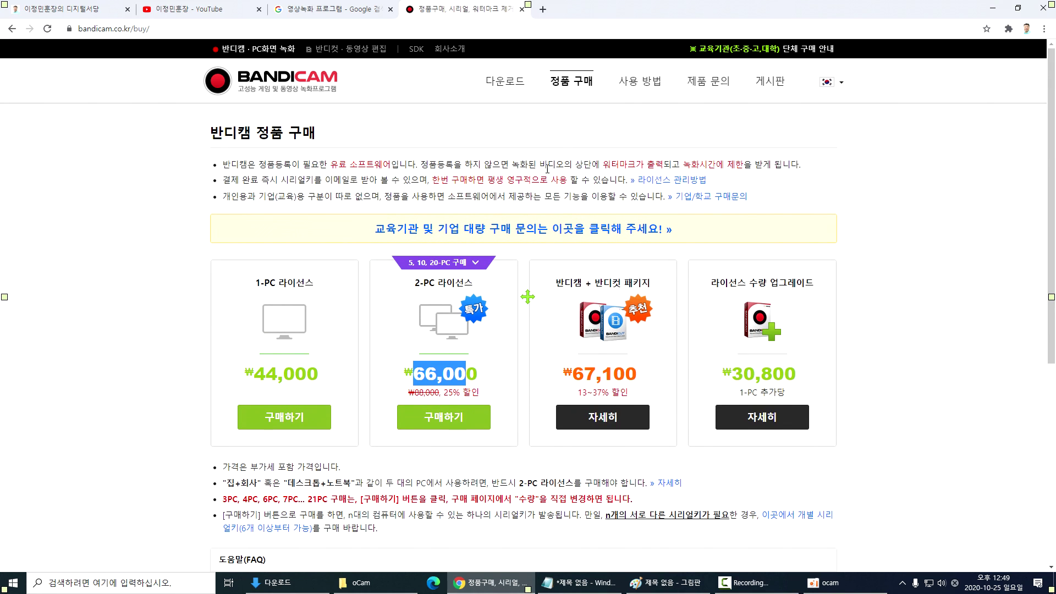
Skim the tutorial videos on Bandicam's 사용 방법 page
left_click(640, 82)
scroll(514, 286, "down", 3)
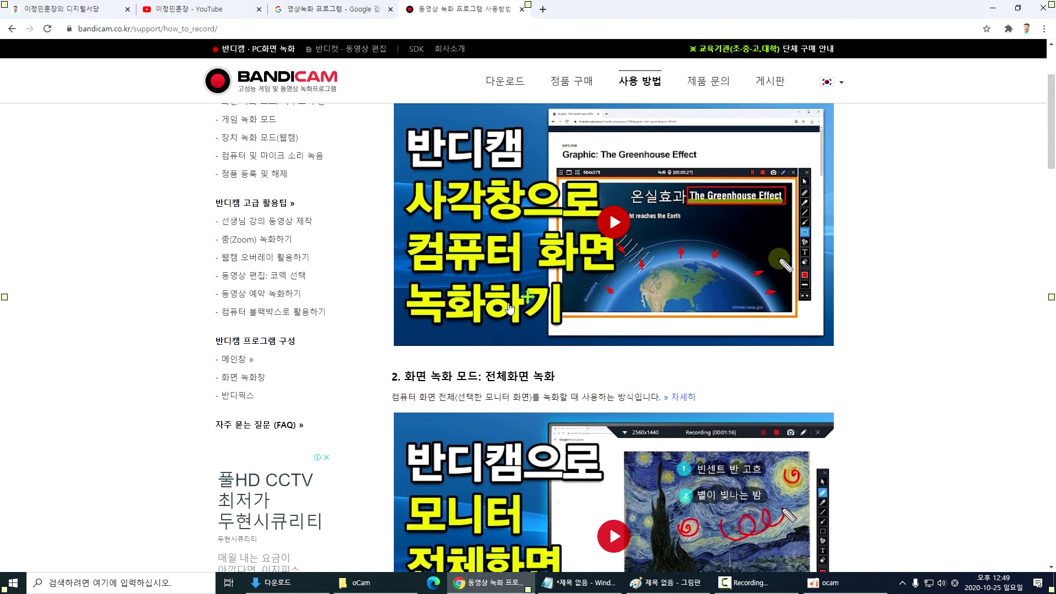
scroll(504, 312, "up", 3)
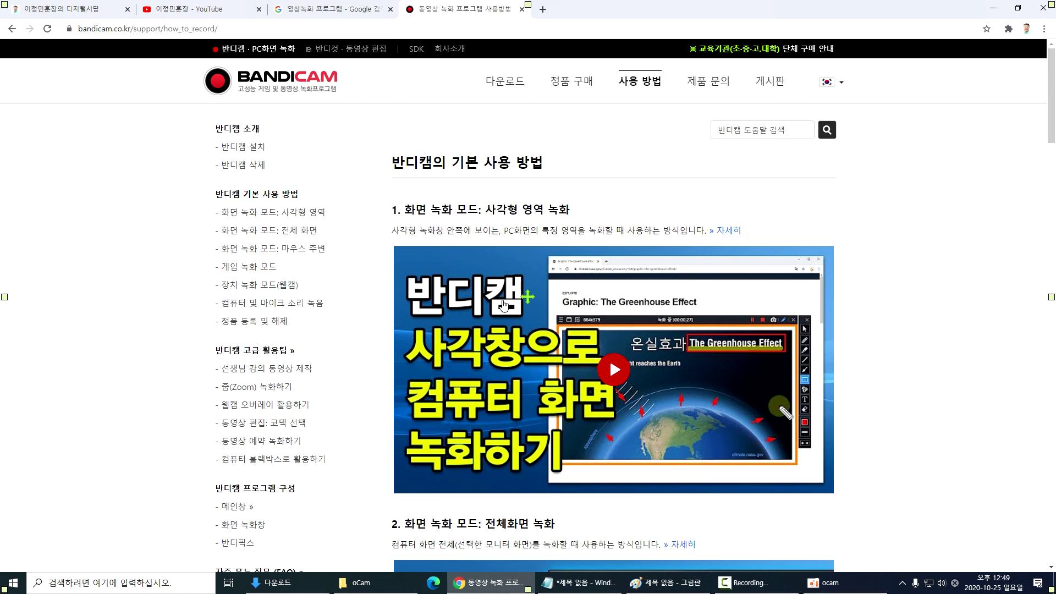
Download the Bandicam installer from the Naver source on the Bandicam download page
left_click(505, 82)
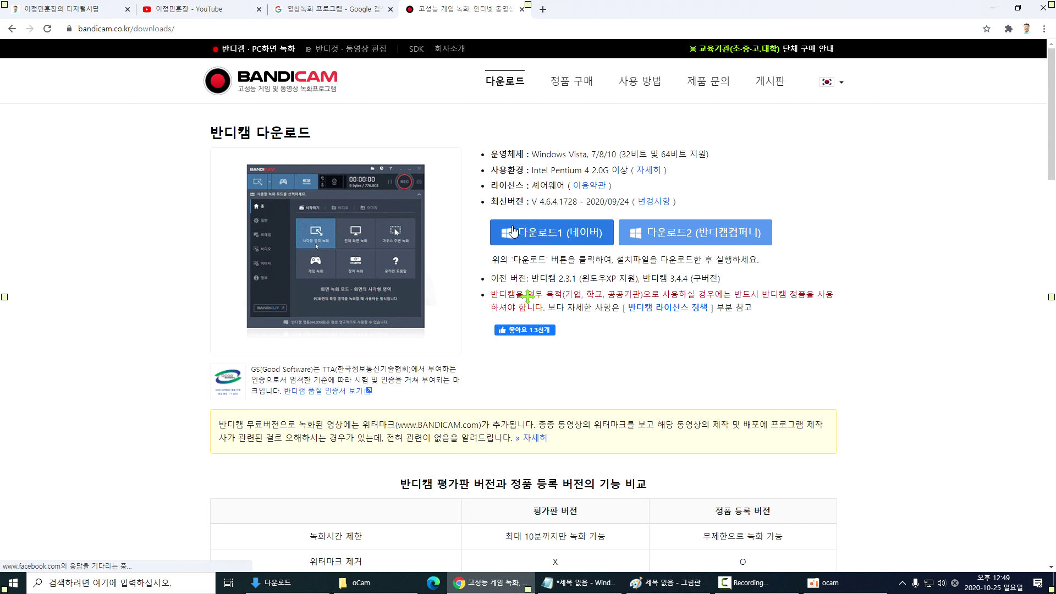
left_click(572, 238)
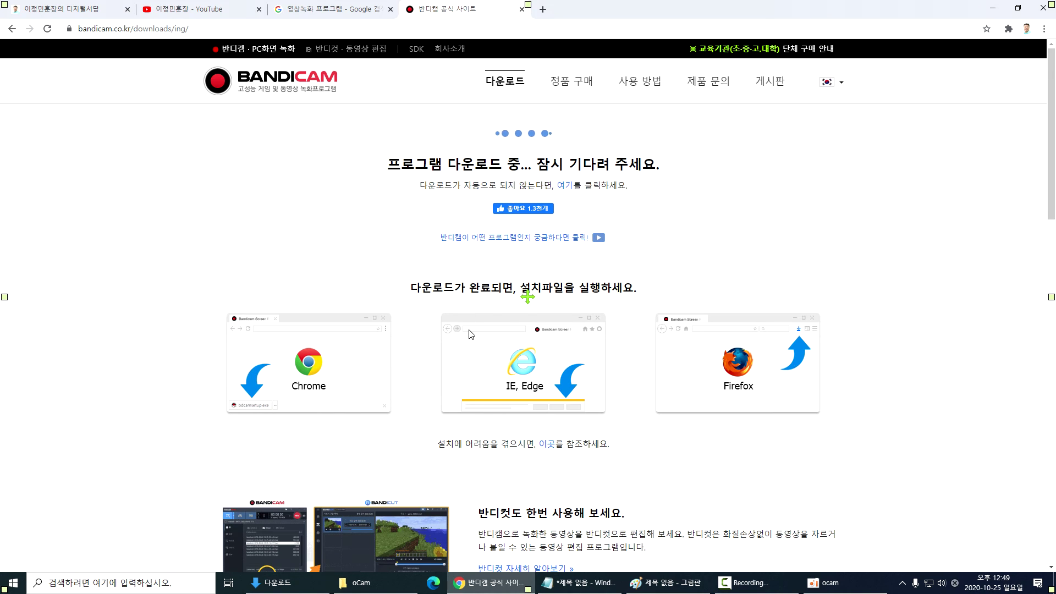
scroll(470, 314, "down", 8)
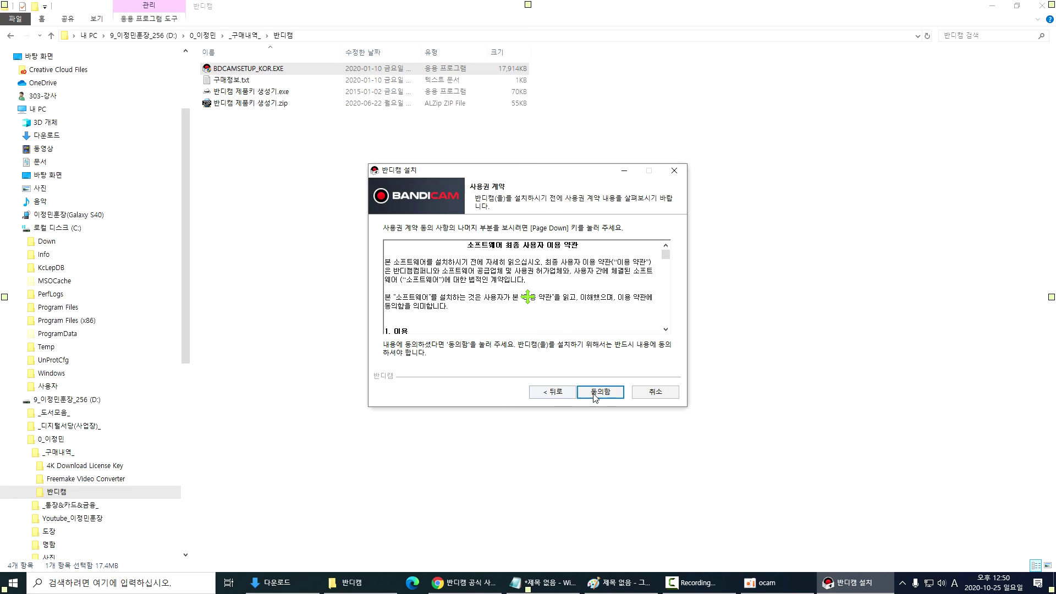
Accept the Bandicam license agreement and start the installation in C:\Program Files (x86)\Bandicam
left_click(594, 395)
left_click(591, 392)
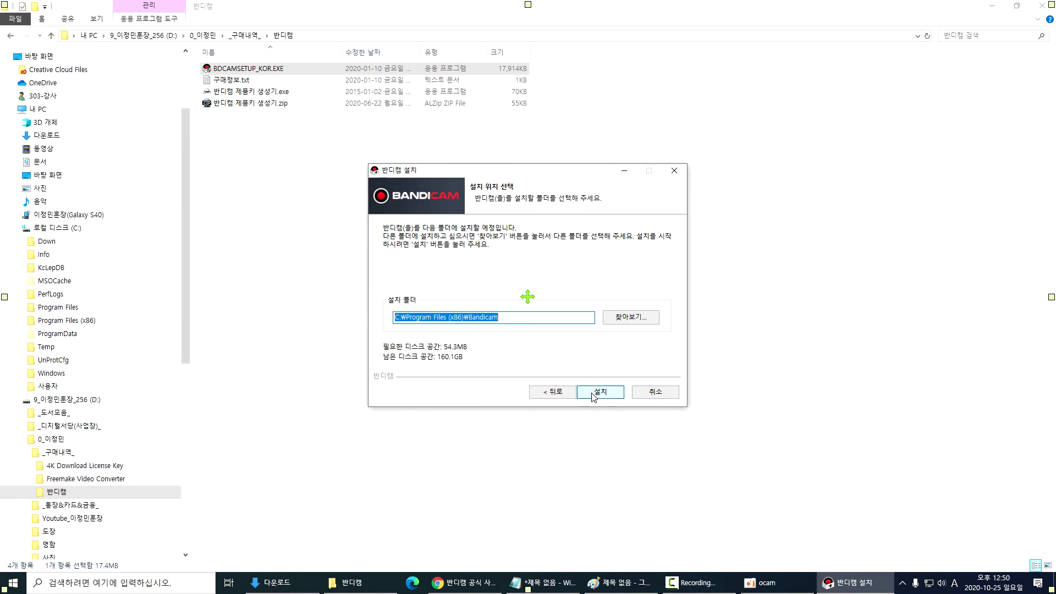
left_click(594, 392)
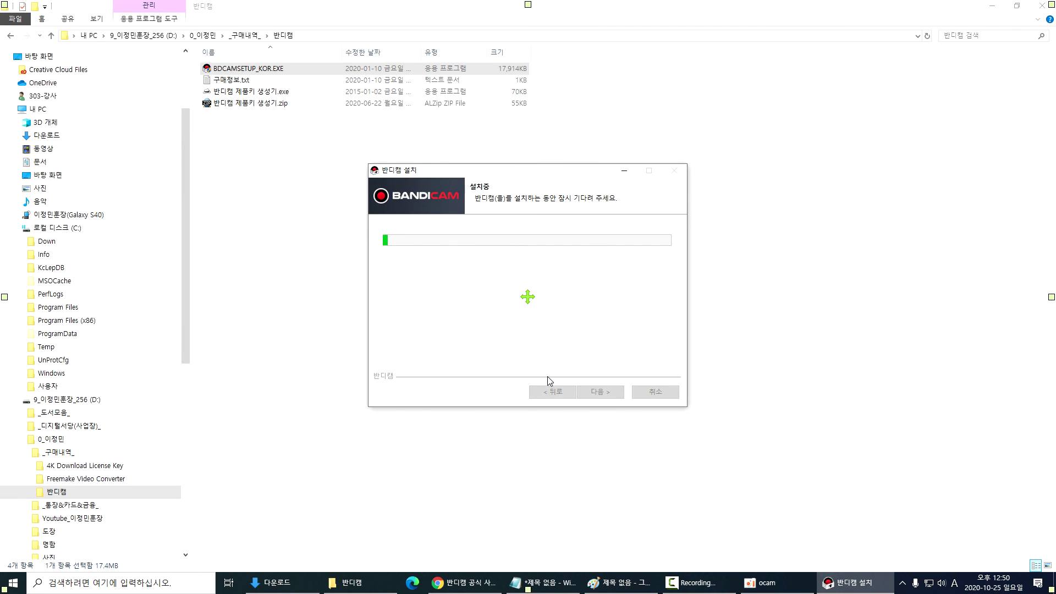